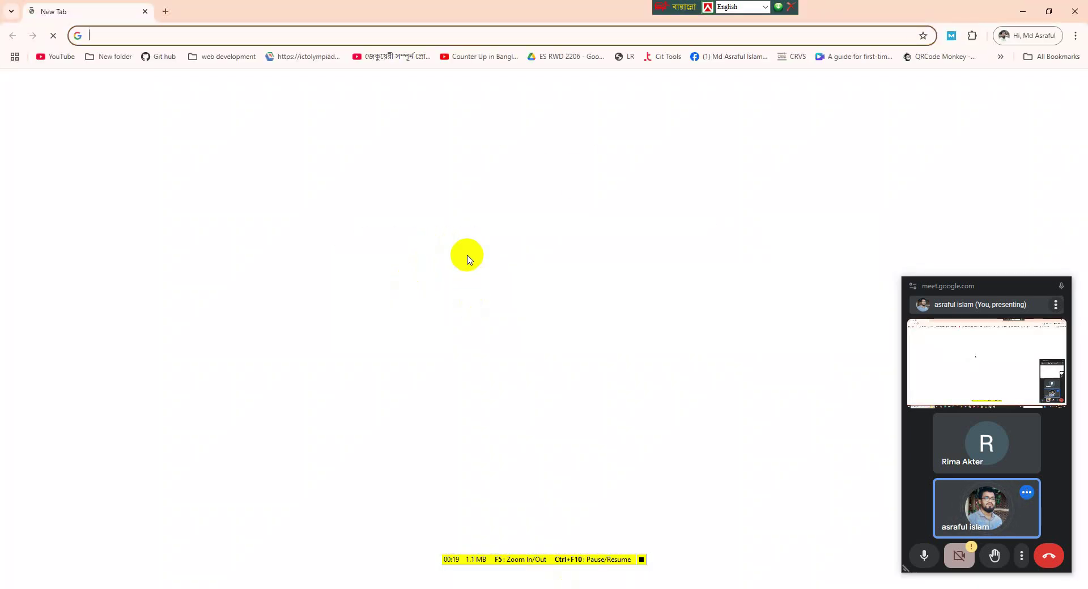
# Step: Find Fiverr through a Google search for "fiverr" and open its home page
pyautogui.click(457, 233)
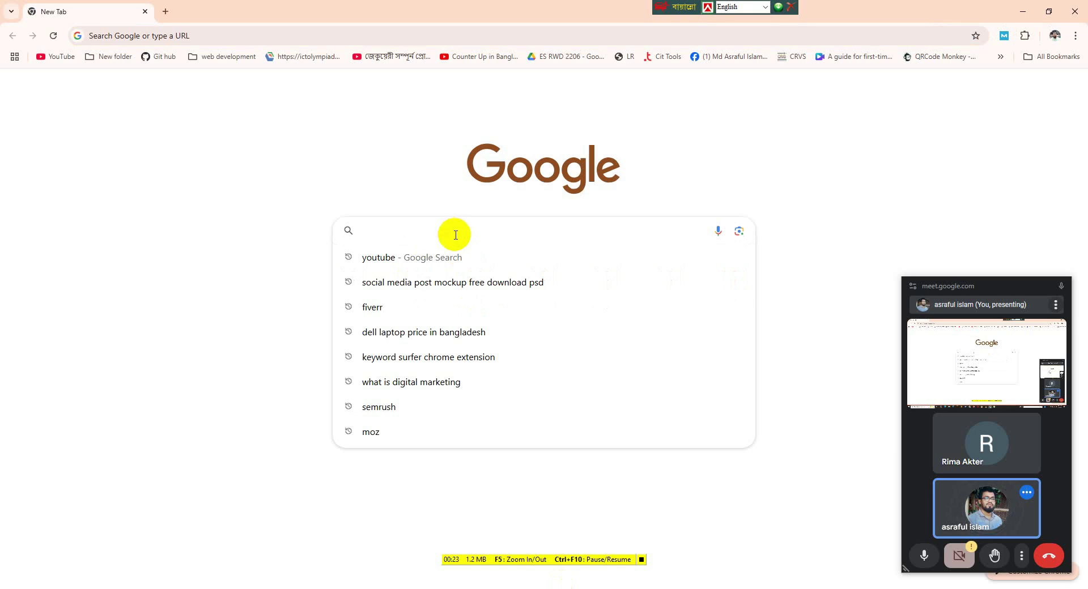
pyautogui.write('fiverr')
pyautogui.press('Return')
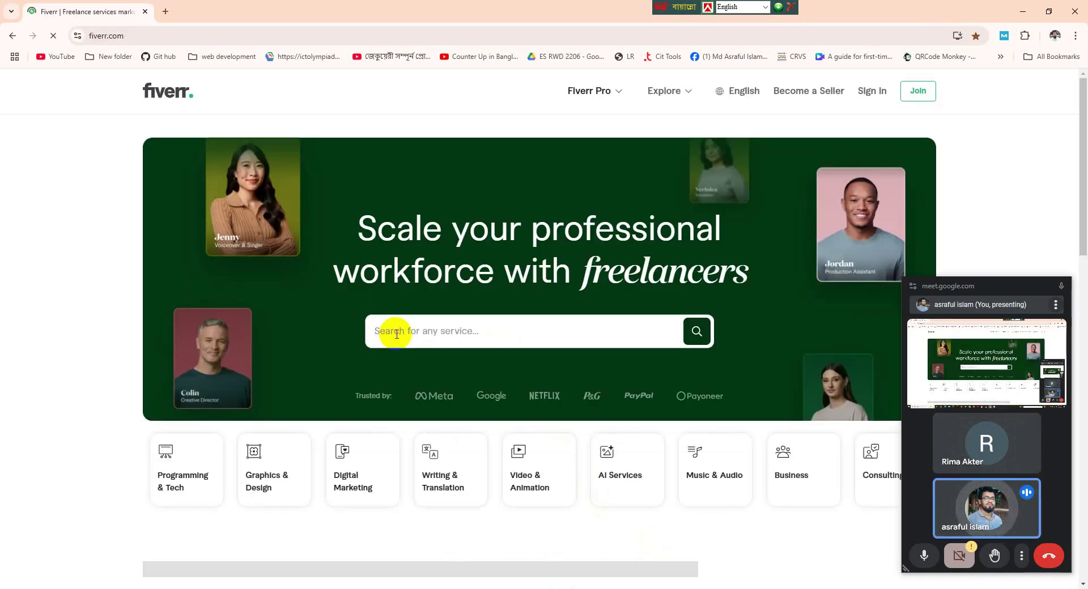
# Step: Dismiss the Google sign-in prompt and search Fiverr for the suggested service "website audit"
pyautogui.click(396, 334)
pyautogui.write('webs')
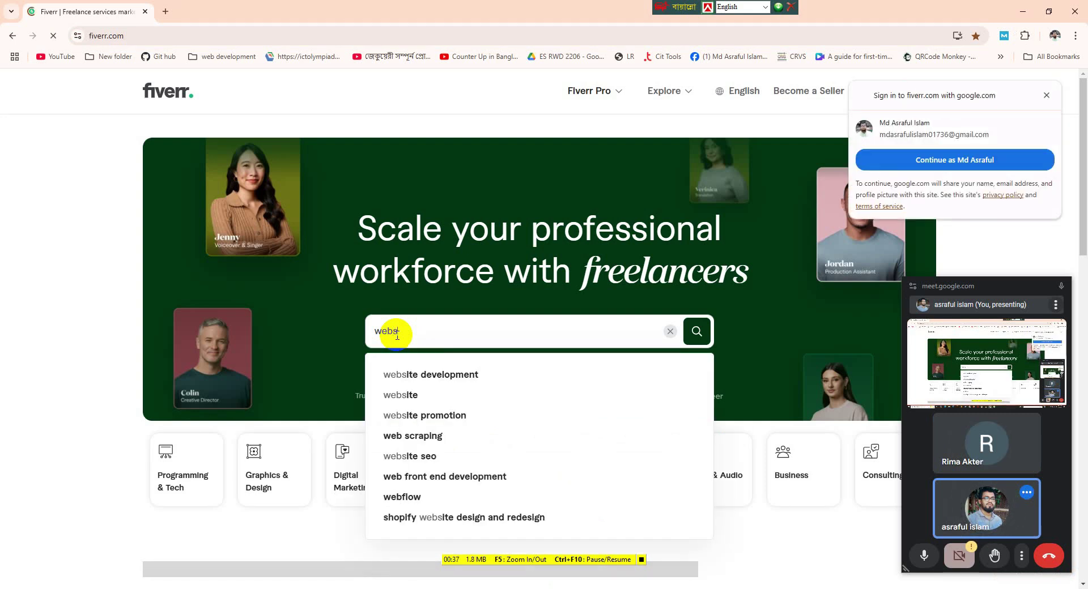
pyautogui.write('ite')
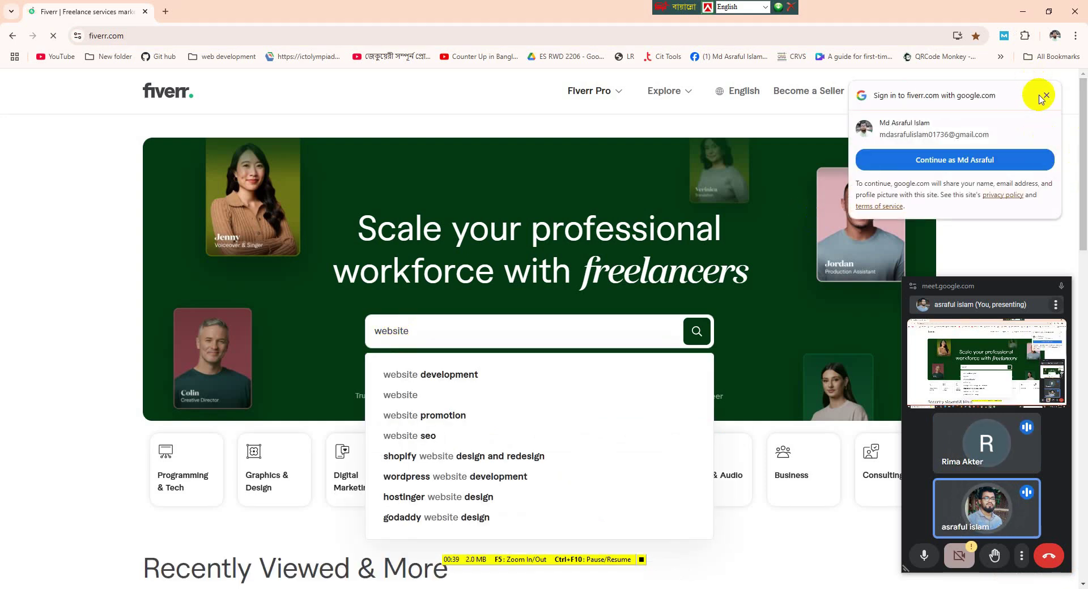
pyautogui.click(1046, 95)
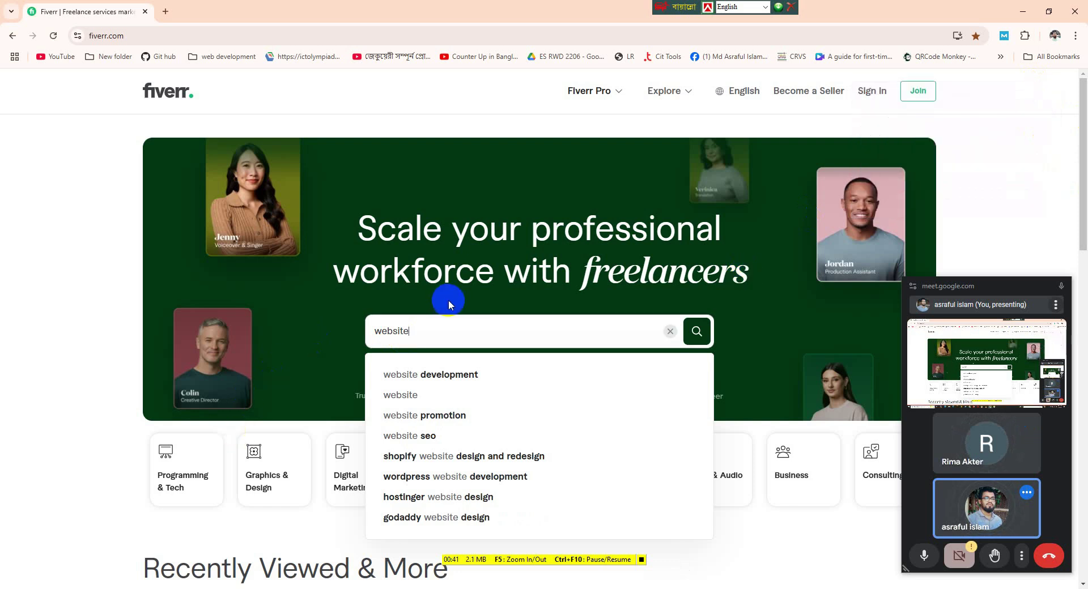
pyautogui.write('auidt')
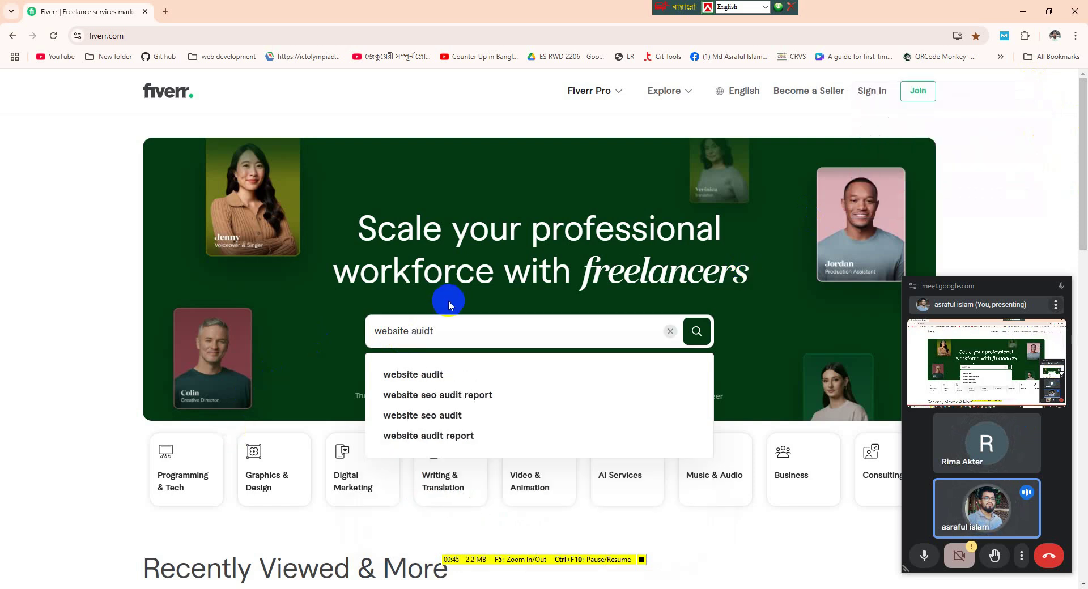
pyautogui.click(430, 374)
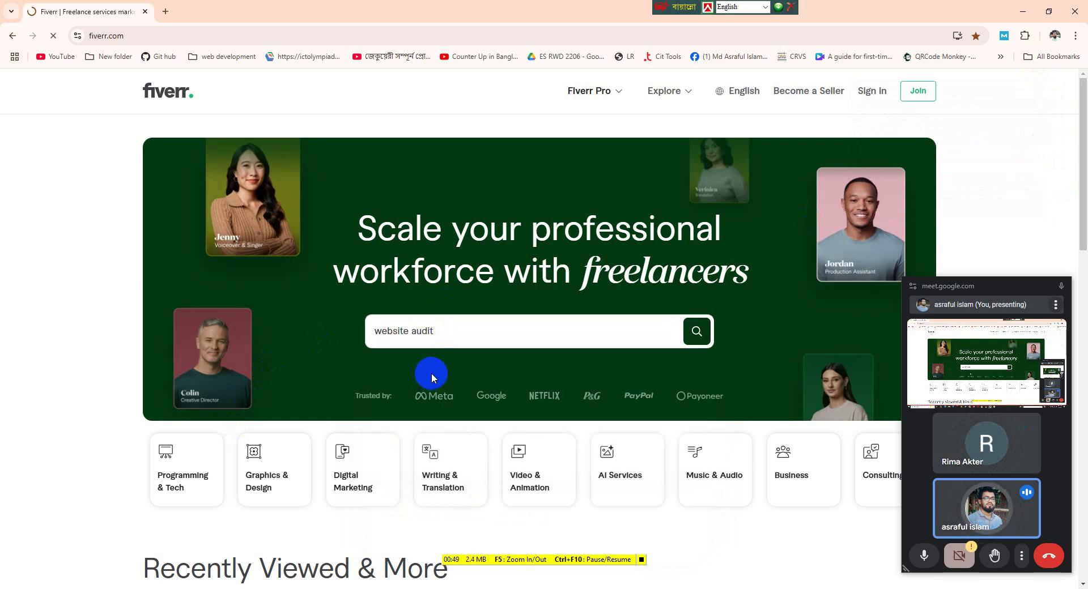
pyautogui.scroll(-6, 430, 374)
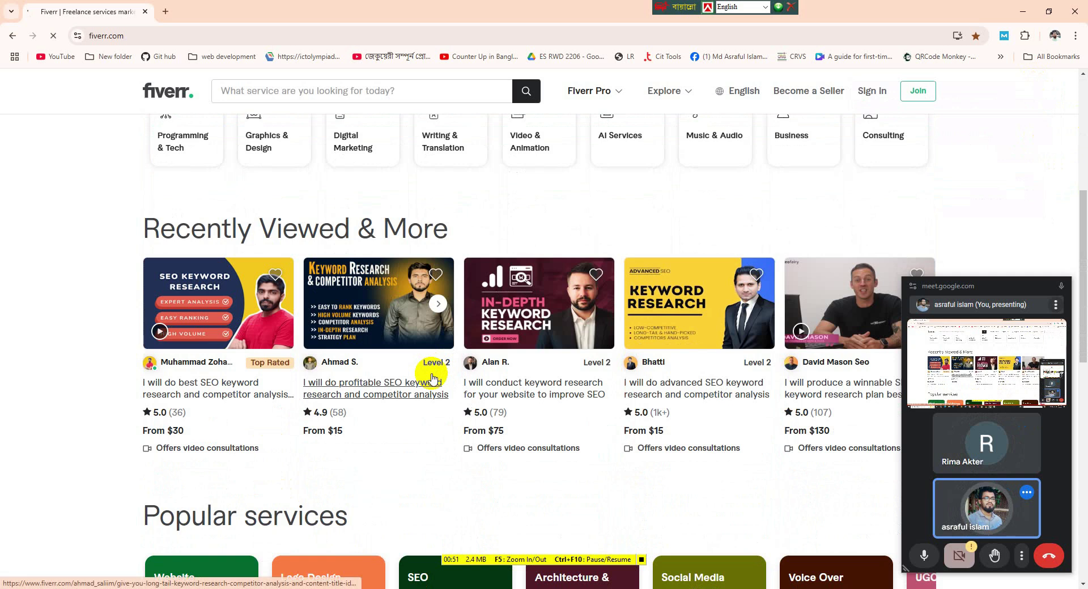
pyautogui.scroll(5, 431, 368)
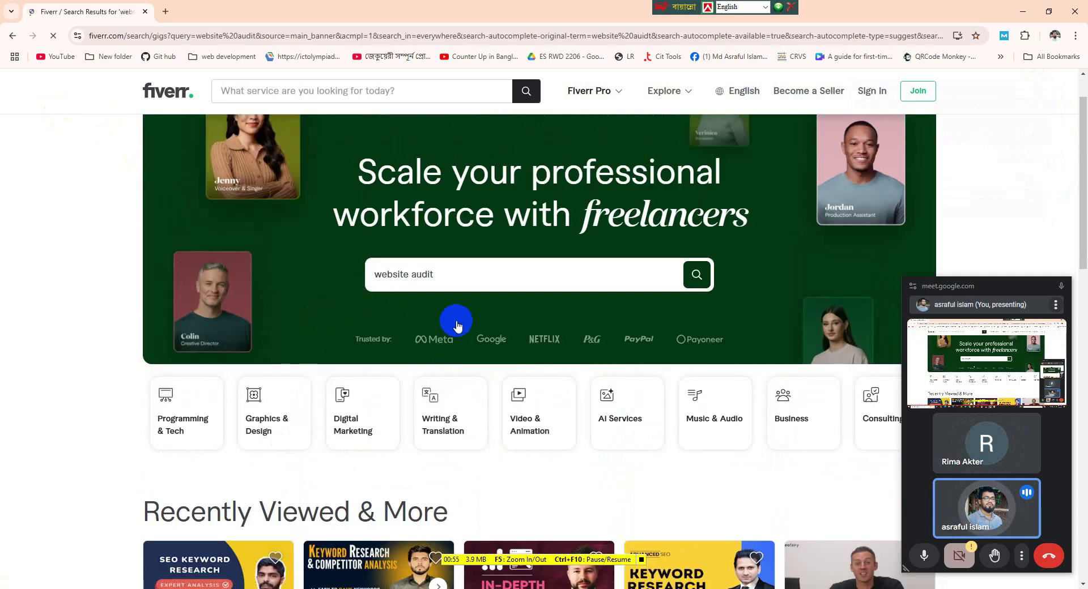
pyautogui.scroll(-2, 364, 368)
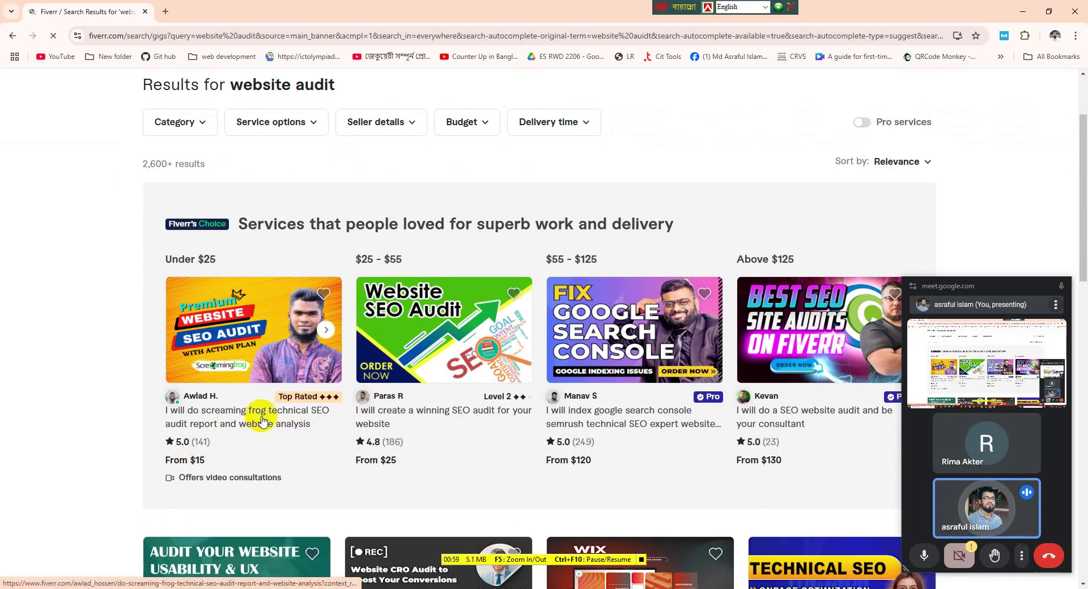
# Step: Switch to the other browser window with Fiverr open and search there for "website audit"
pyautogui.hotkey('alt', 'Tab')
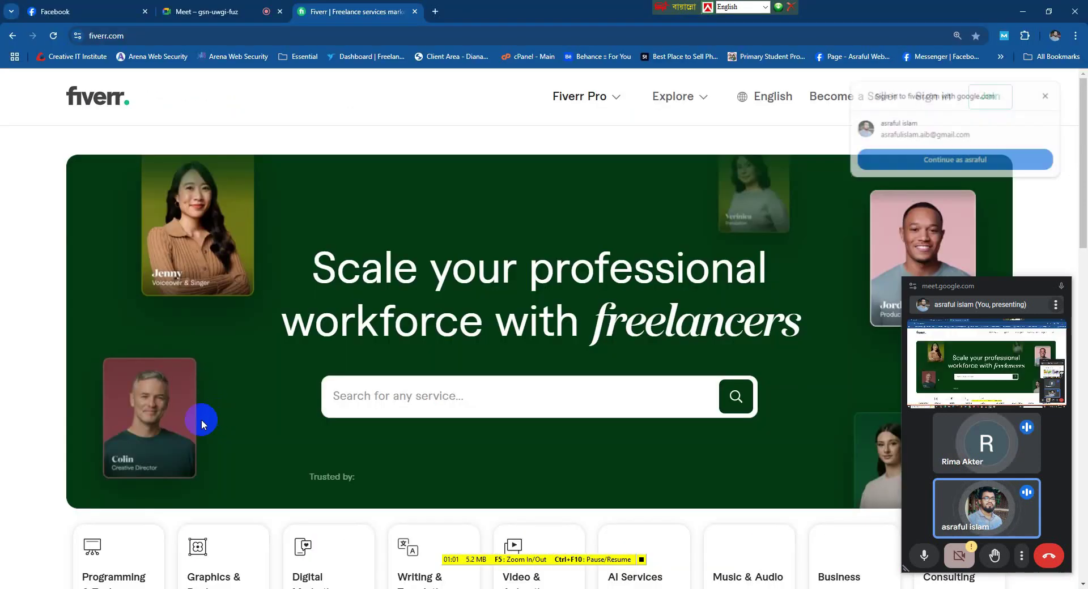
pyautogui.scroll(-10, 292, 454)
pyautogui.scroll(-5, 299, 458)
pyautogui.scroll(12, 299, 458)
pyautogui.scroll(3, 298, 457)
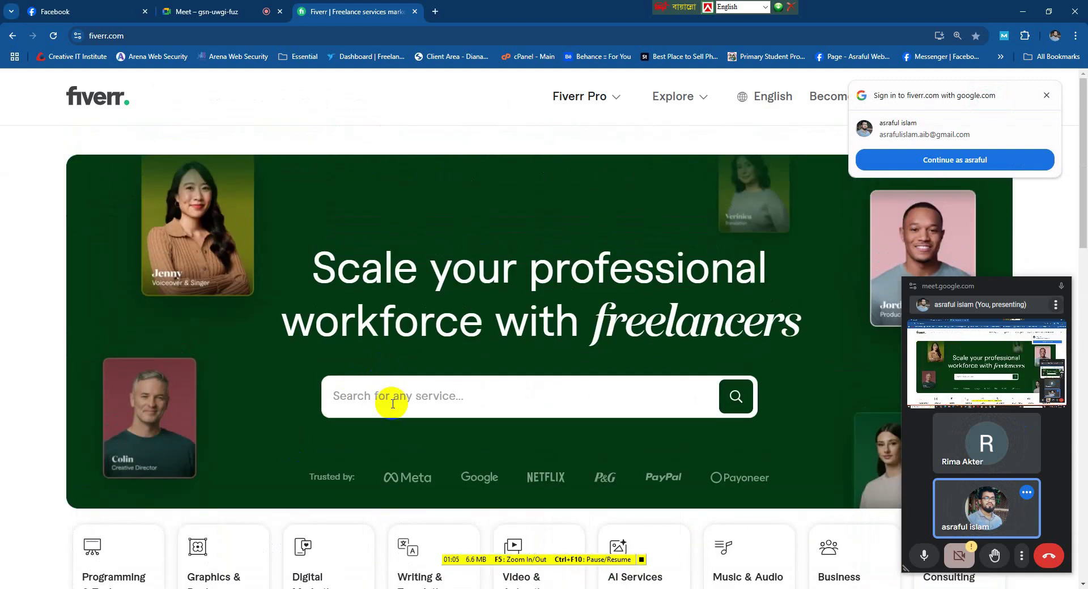
pyautogui.click(391, 404)
pyautogui.write('we')
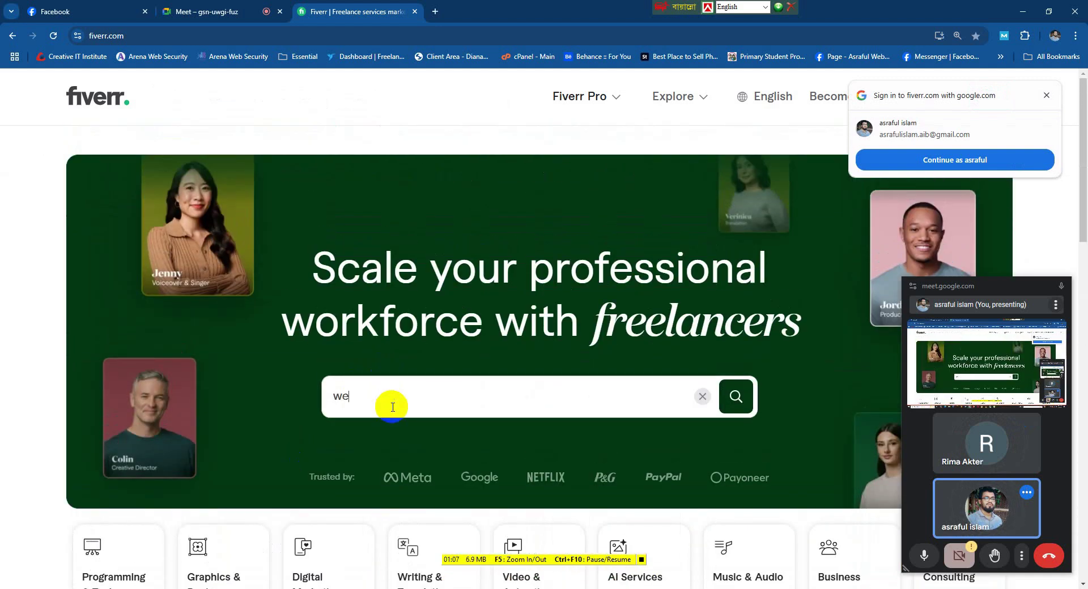
pyautogui.write('bsite')
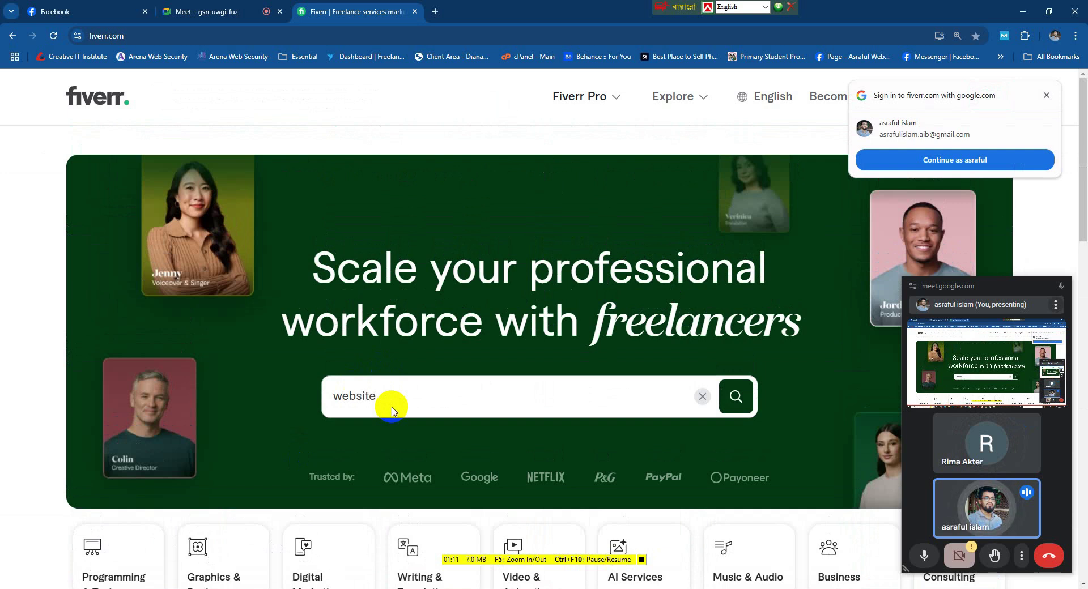
pyautogui.write(' aud')
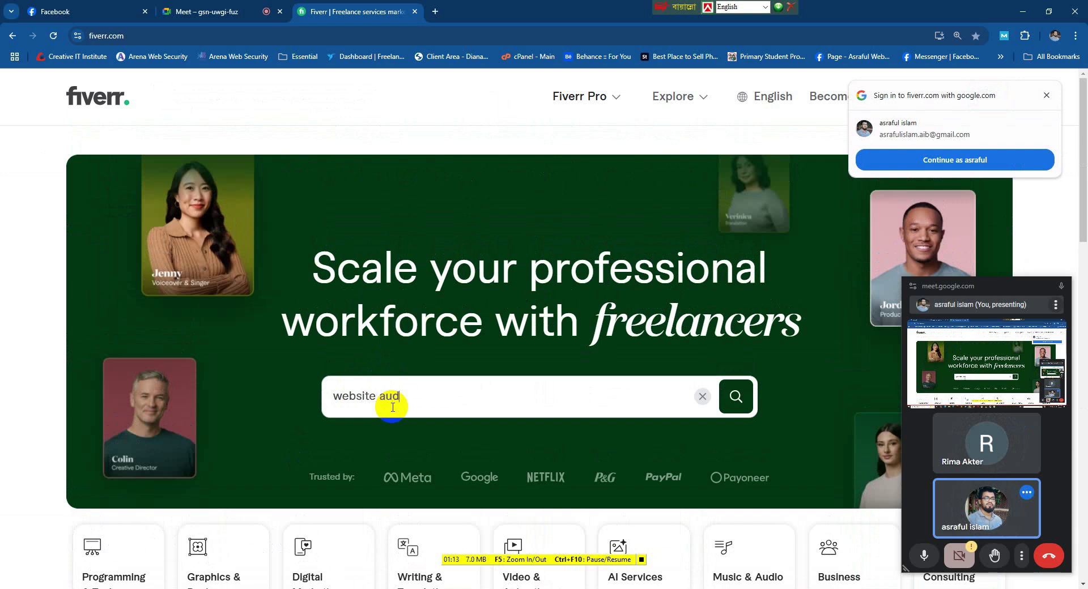
pyautogui.write('it')
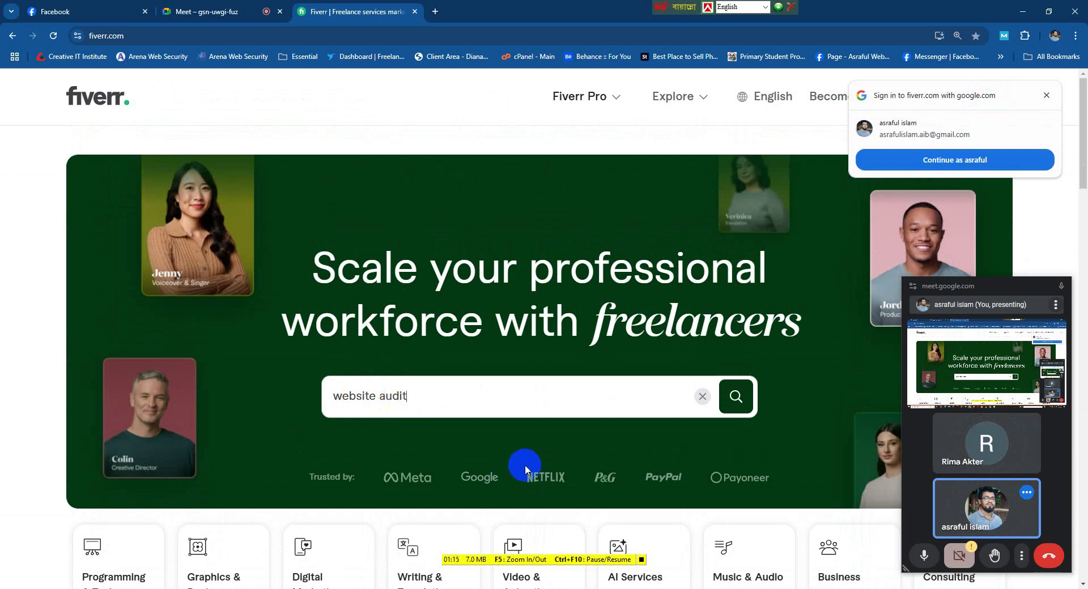
pyautogui.press('Return')
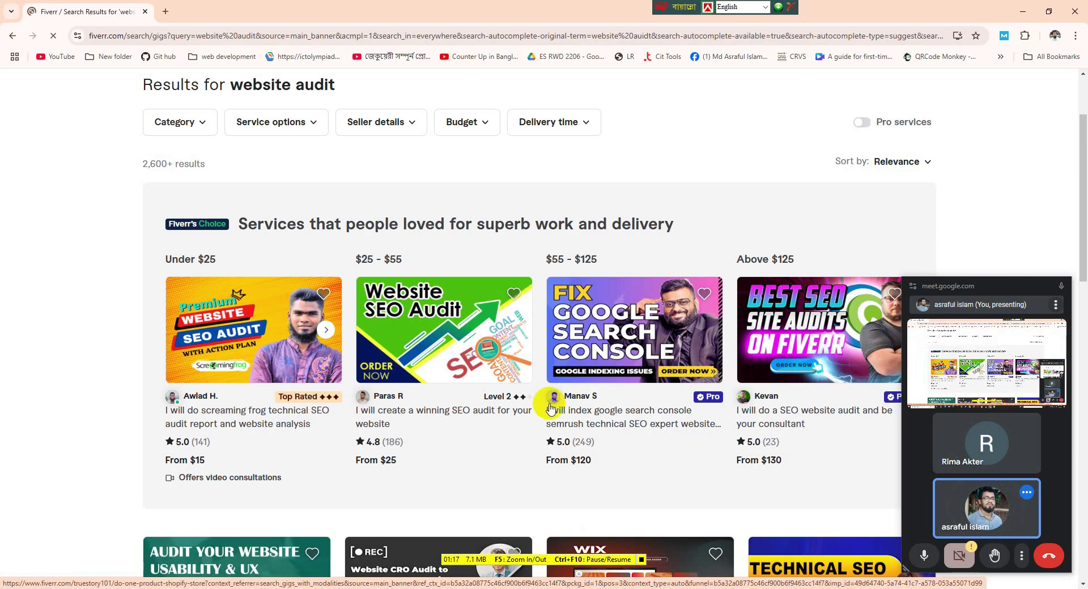
# Step: Examine the ratings, review numbers and starting prices of the website audit gigs in the Fiverr results
pyautogui.scroll(-1, 459, 419)
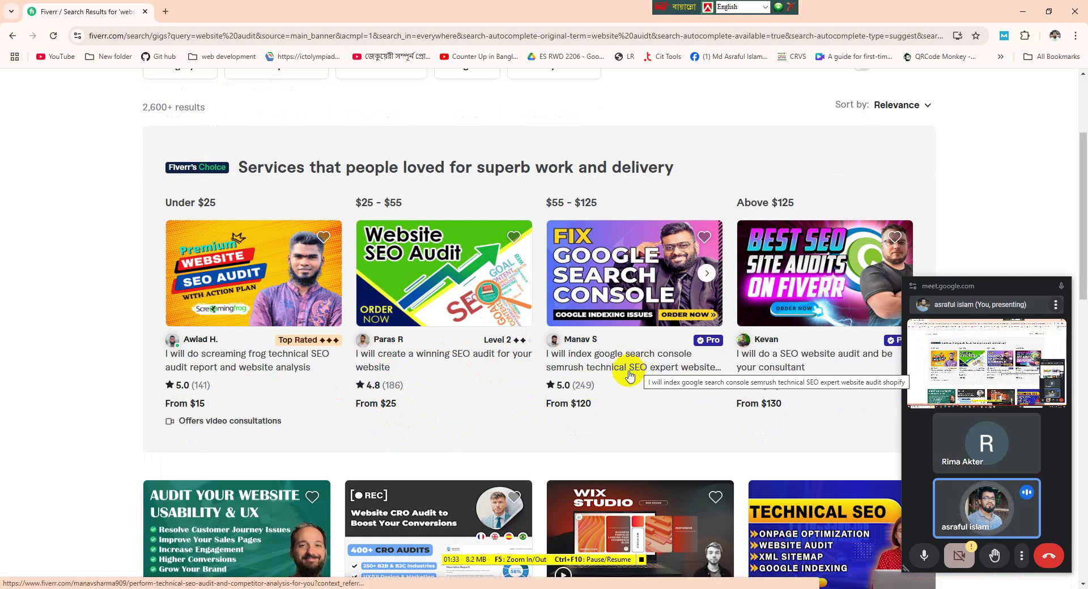
pyautogui.scroll(-1, 683, 380)
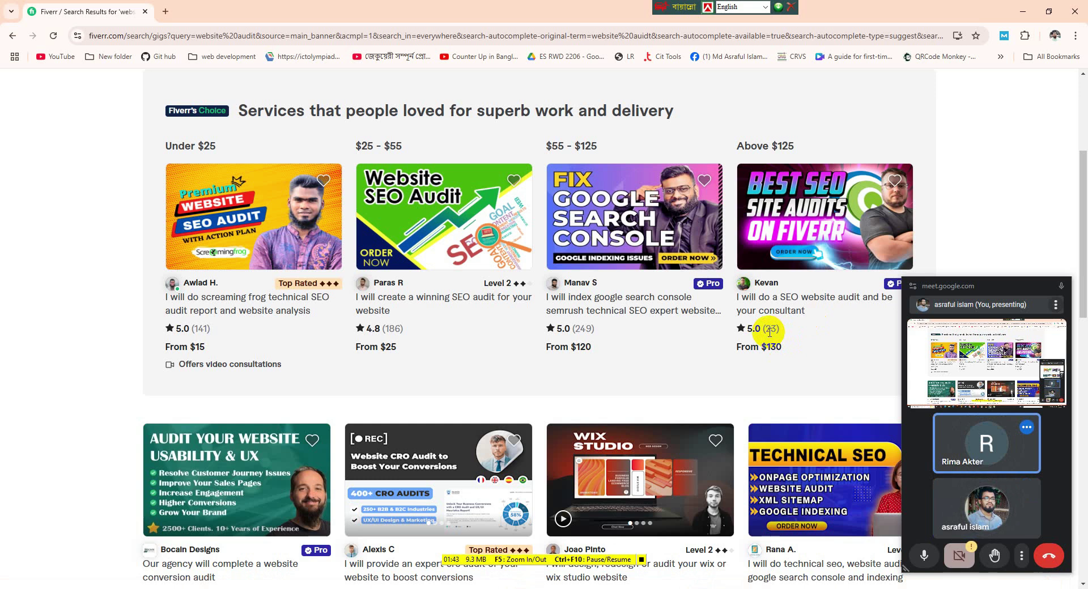
pyautogui.scroll(-4, 769, 334)
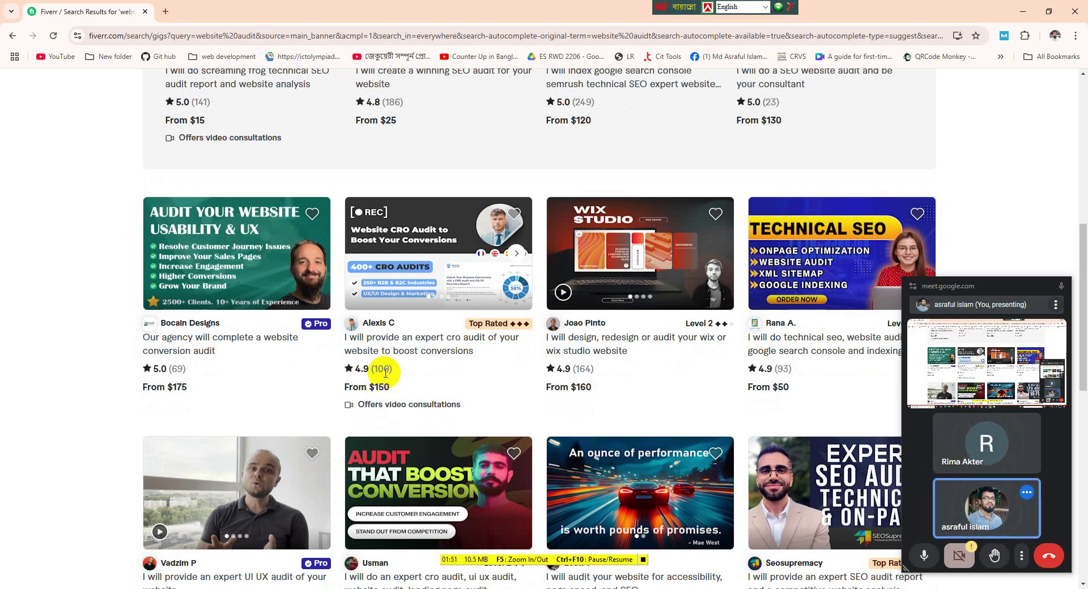
pyautogui.scroll(8, 384, 378)
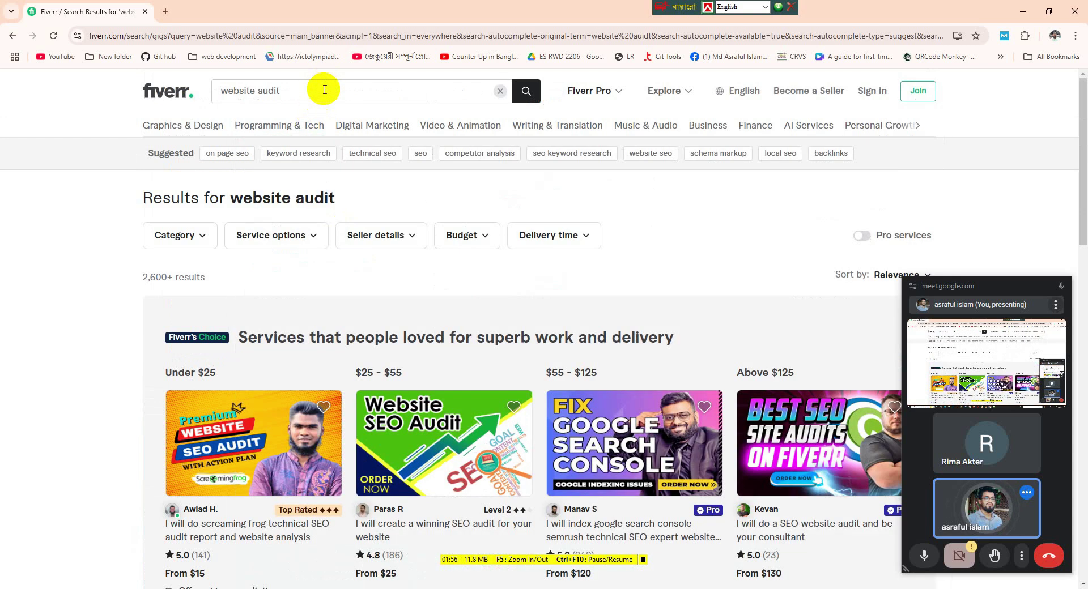
pyautogui.click(323, 90)
pyautogui.press('Return')
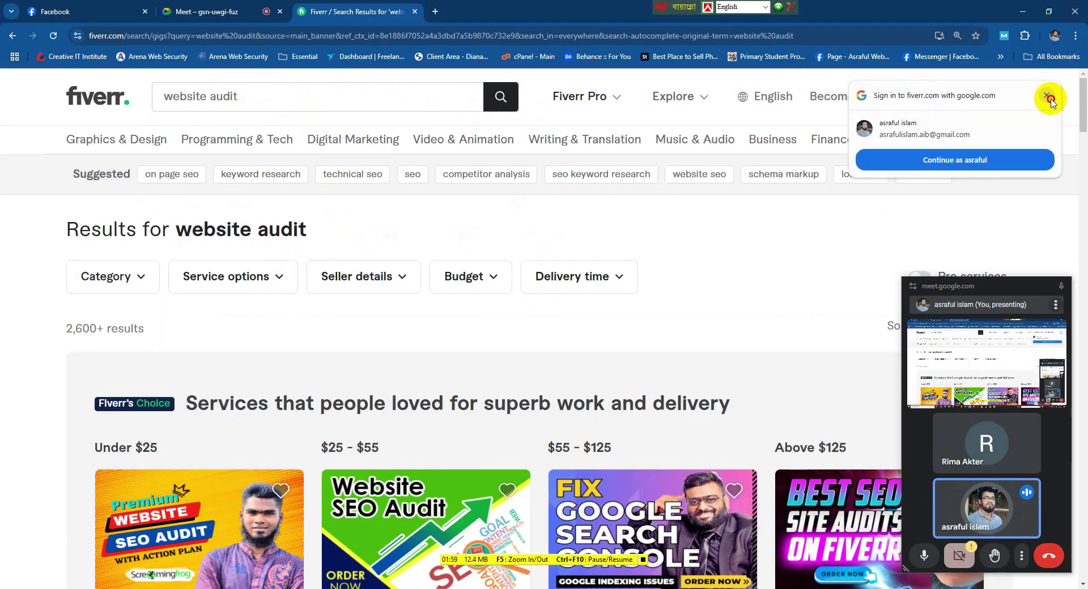
# Step: Minimize the second browser window after dismissing its Google sign-in prompt, and reposition the floating Meet call window
pyautogui.click(1047, 101)
pyautogui.click(1028, 11)
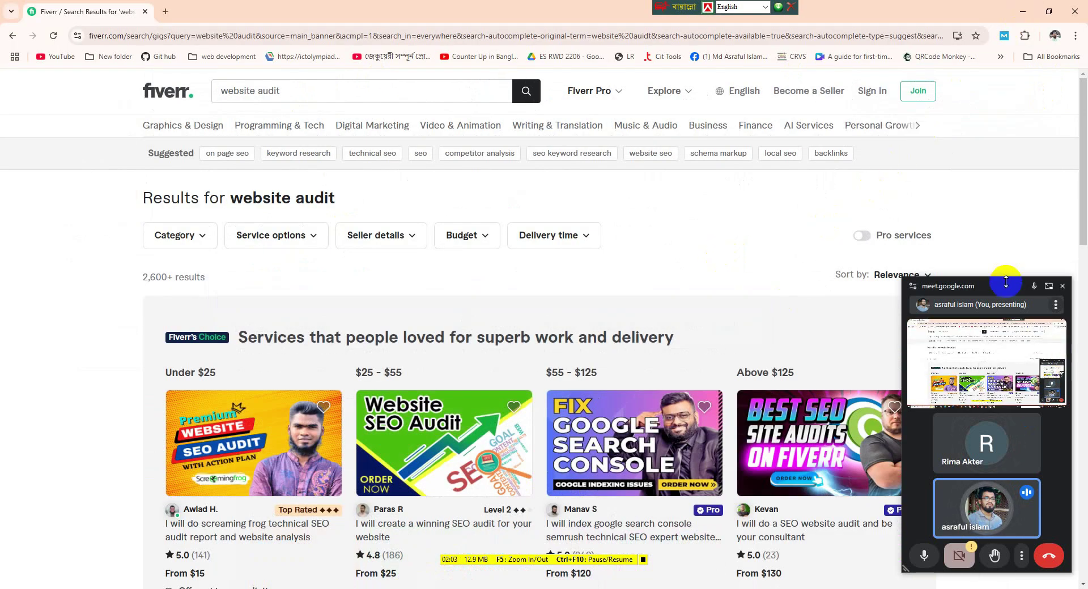
pyautogui.moveTo(996, 282); pyautogui.dragTo(877, 187)
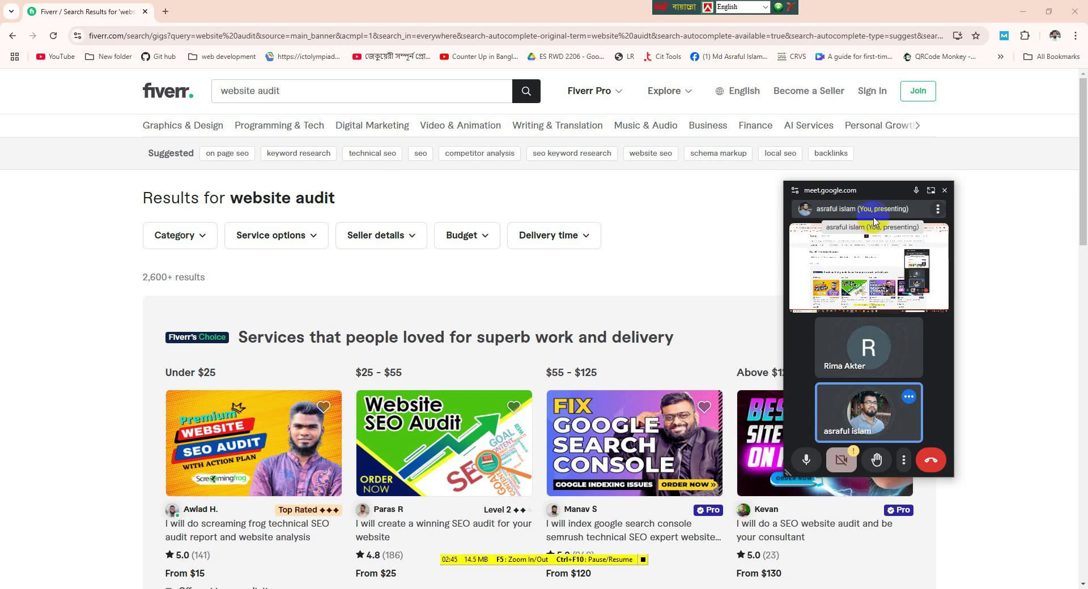
# Step: Search Google for "semrush" in a new browser tab and open the official Semrush website
pyautogui.click(164, 8)
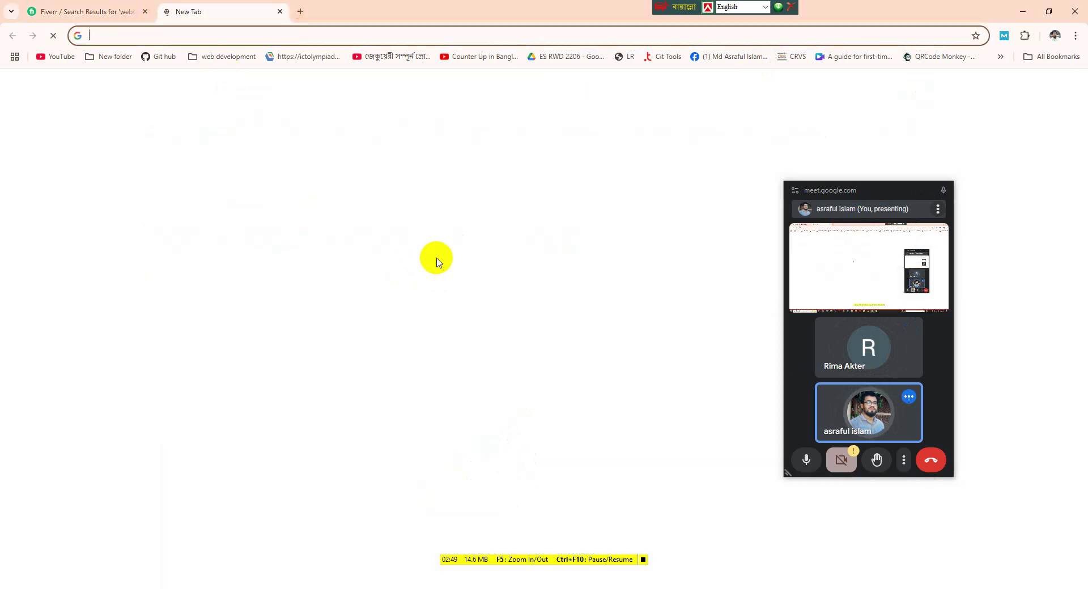
pyautogui.click(420, 231)
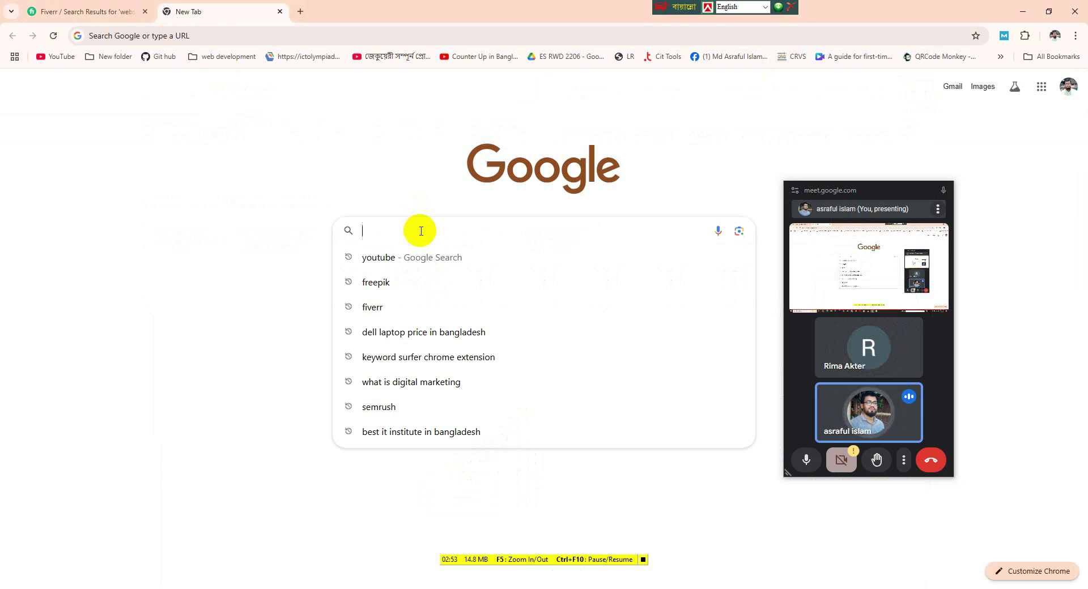
pyautogui.write('semrush')
pyautogui.press('Return')
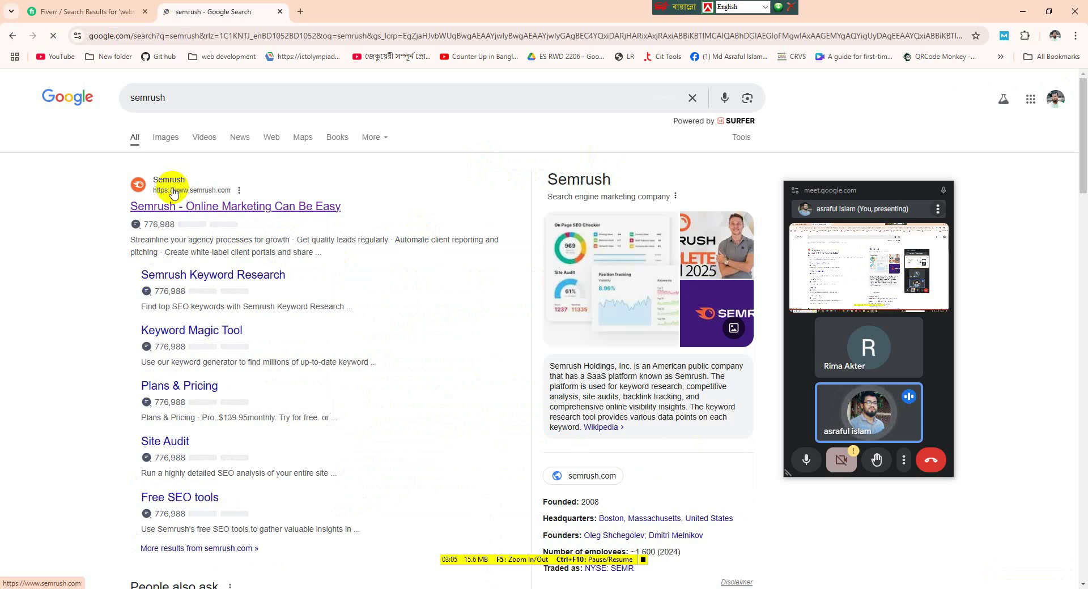
pyautogui.click(174, 193)
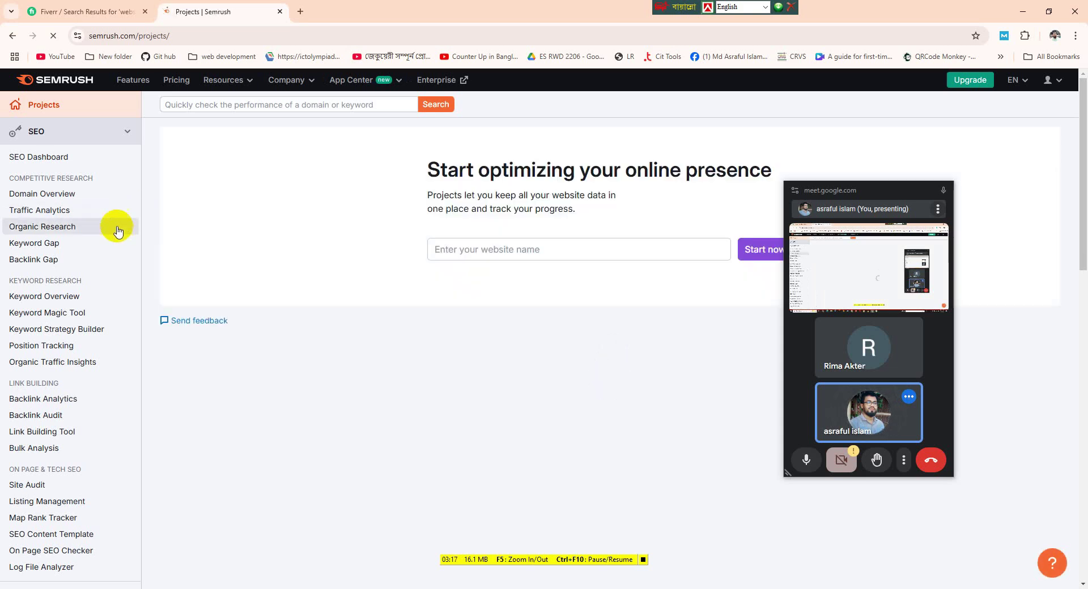
# Step: Open Semrush's Site Audit tool and move the floating Meet call window away from the middle of the page
pyautogui.scroll(-3, 36, 487)
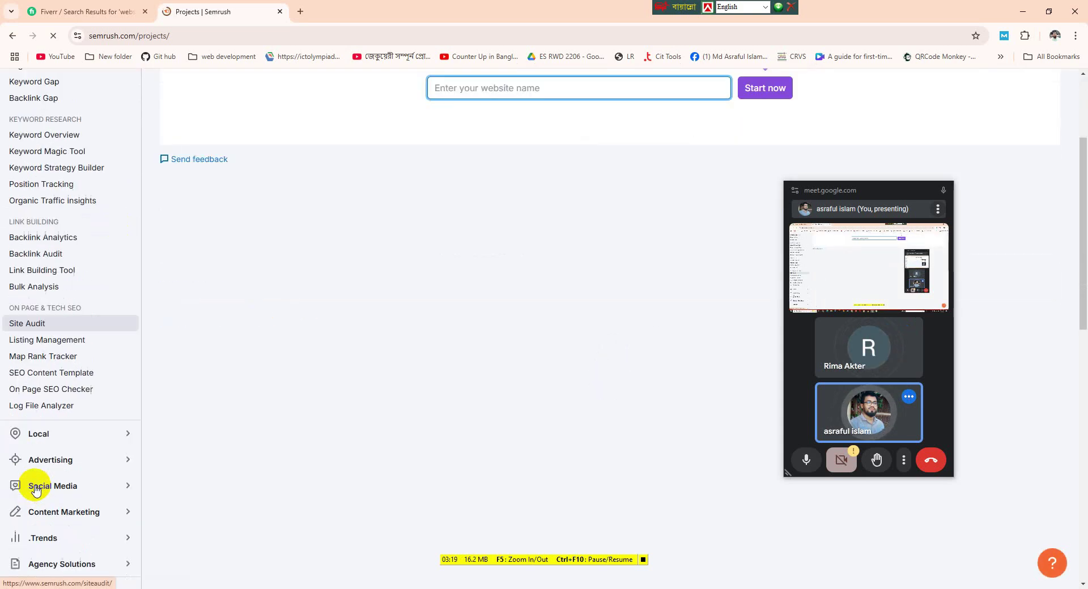
pyautogui.scroll(1, 67, 413)
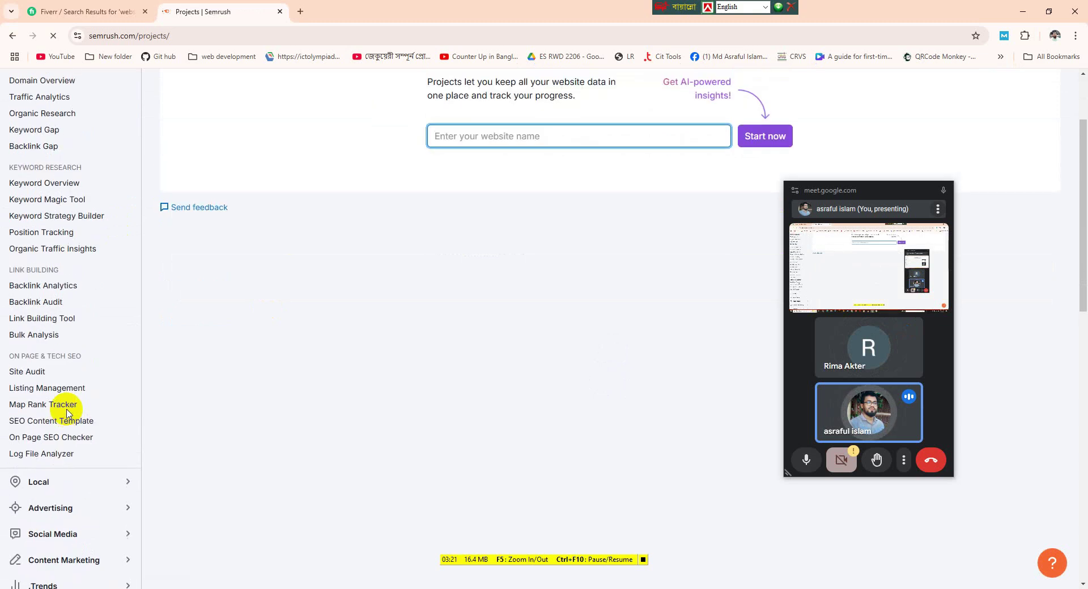
pyautogui.click(32, 373)
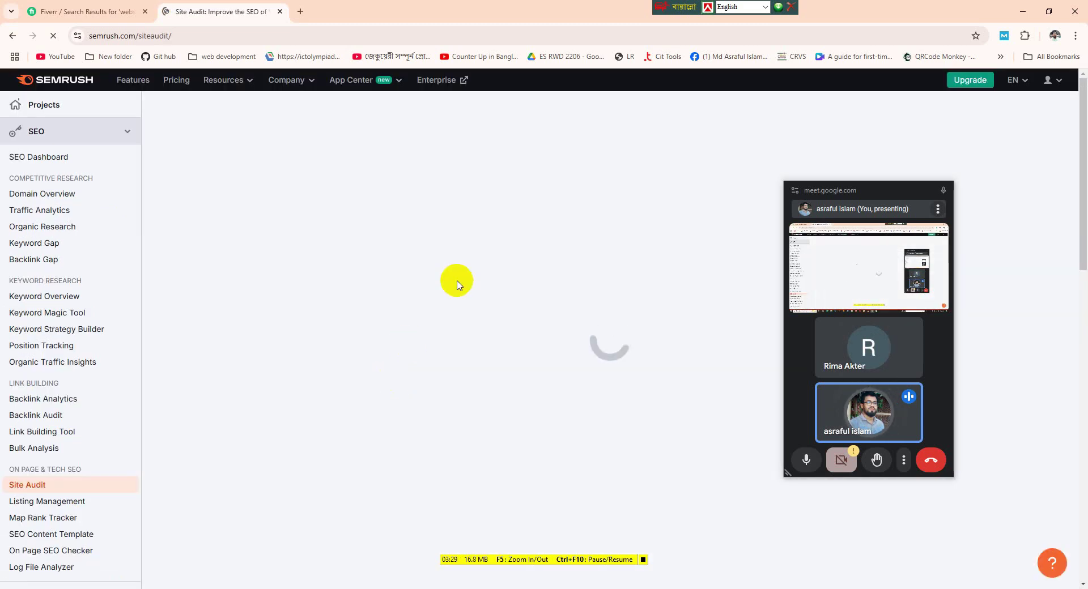
pyautogui.moveTo(881, 203)
pyautogui.moveTo(882, 192); pyautogui.dragTo(945, 294)
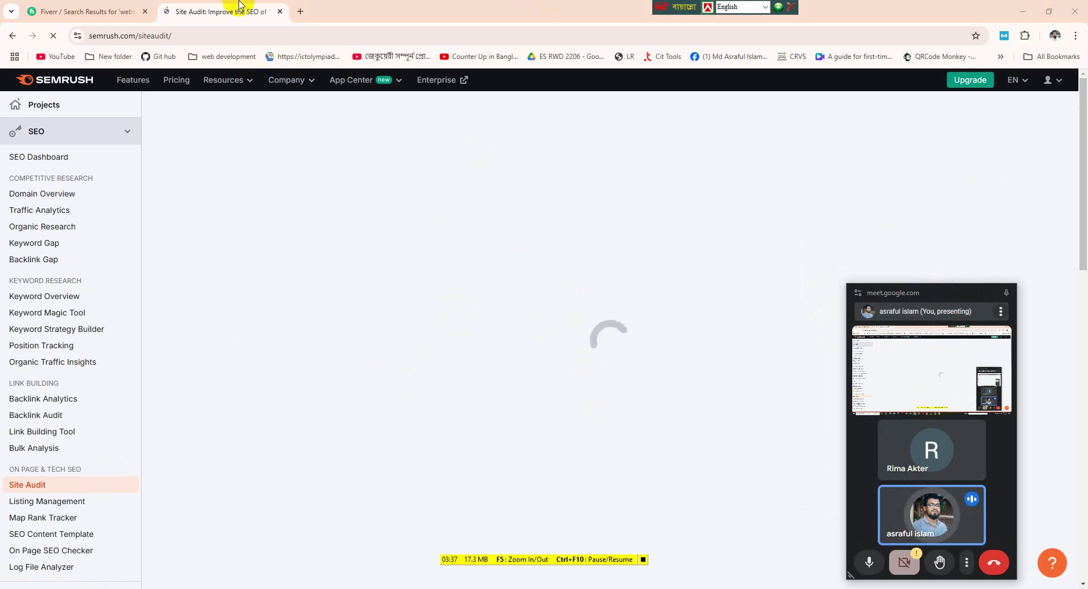
# Step: Search Google for "it instiute list in mirpur" in a new browser tab
pyautogui.click(300, 13)
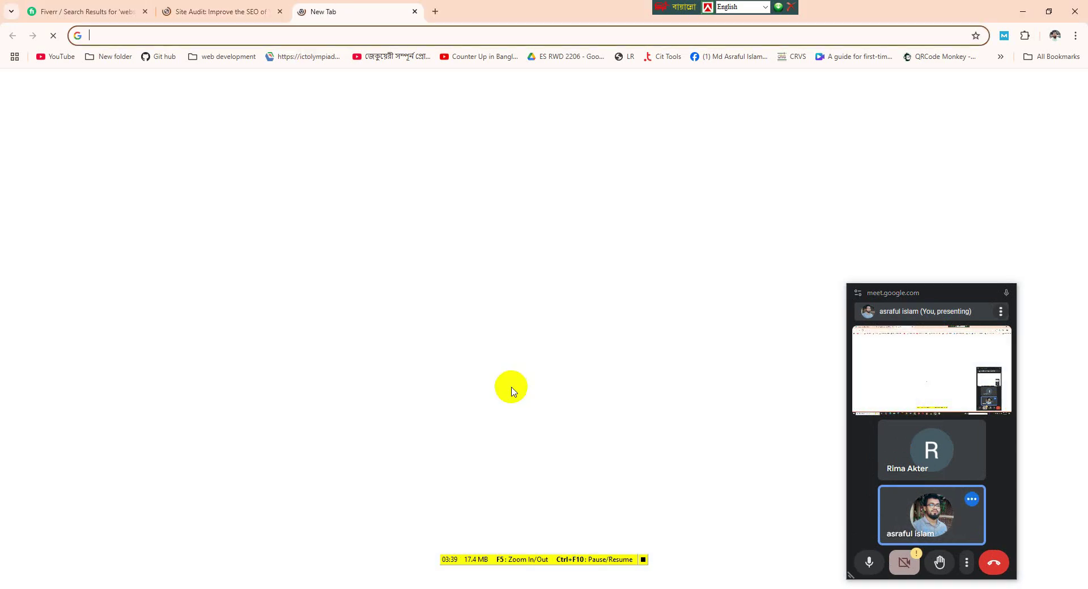
pyautogui.click(454, 240)
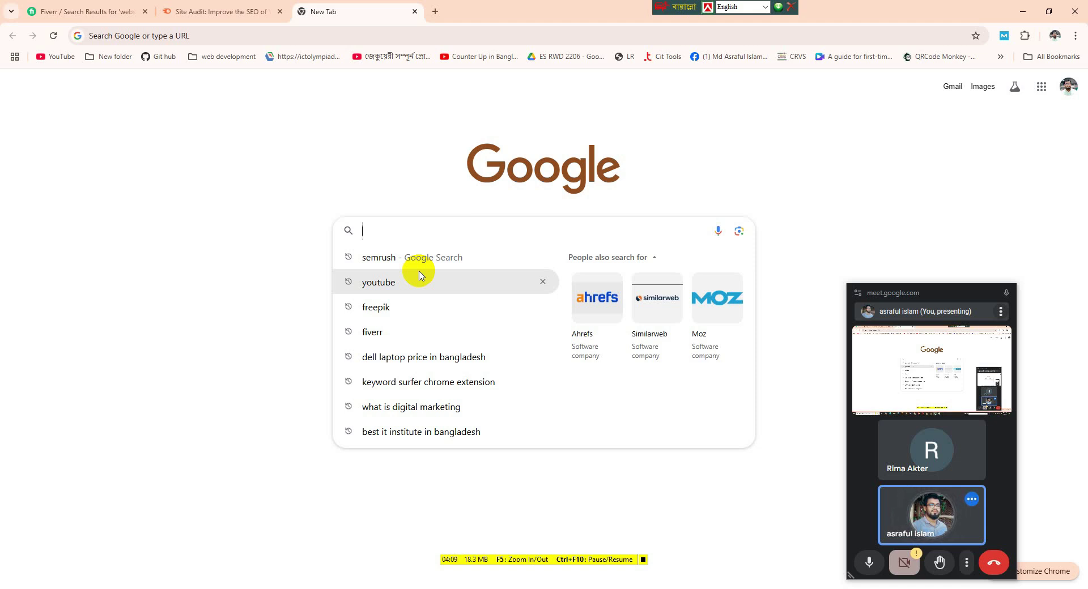
pyautogui.write('m')
pyautogui.press('BackSpace')
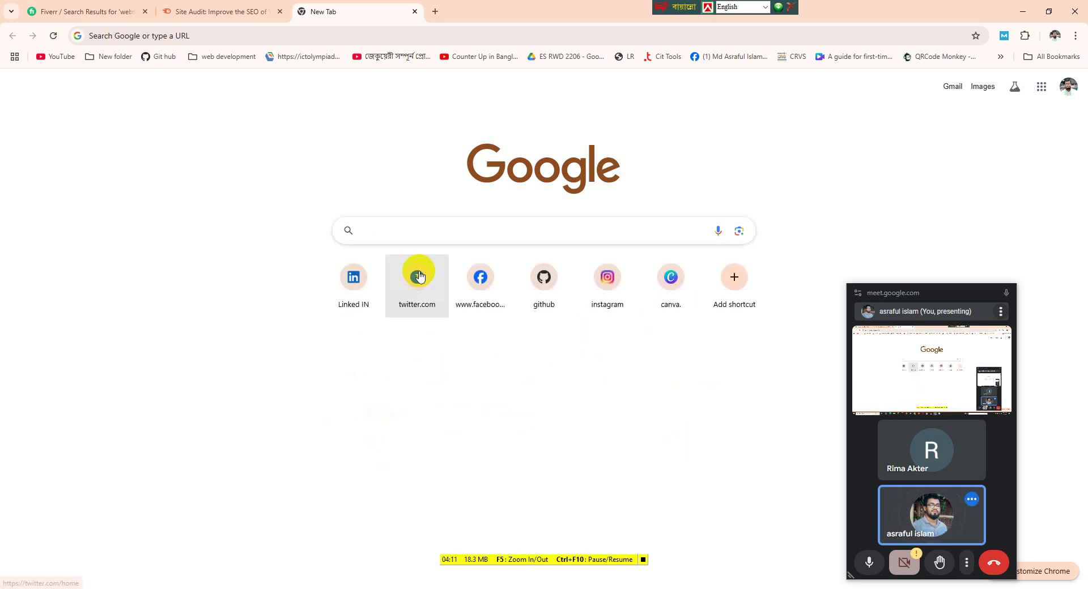
pyautogui.write('it')
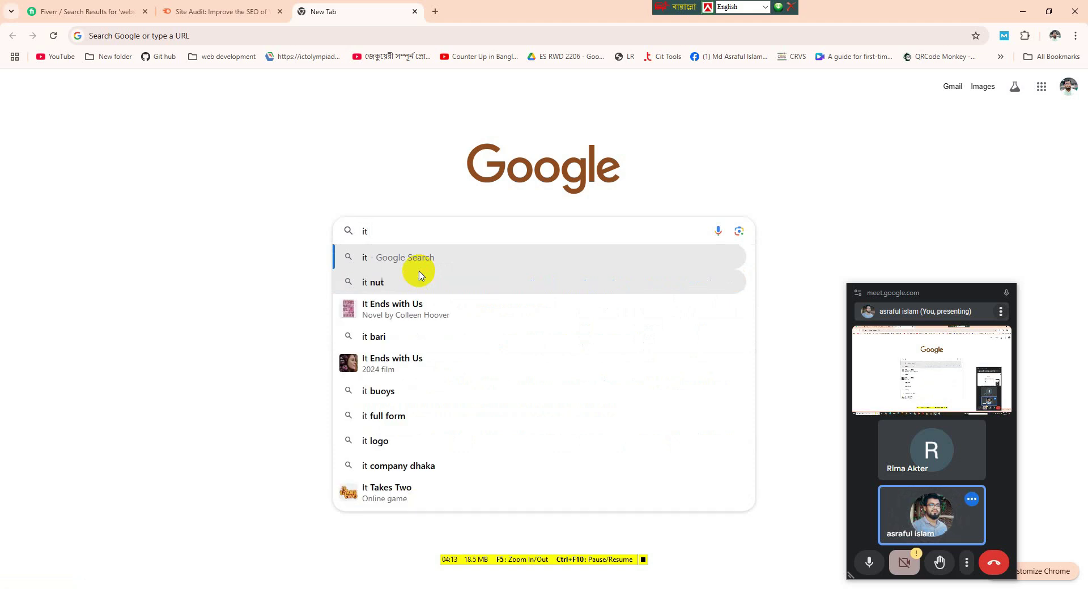
pyautogui.write(' inst')
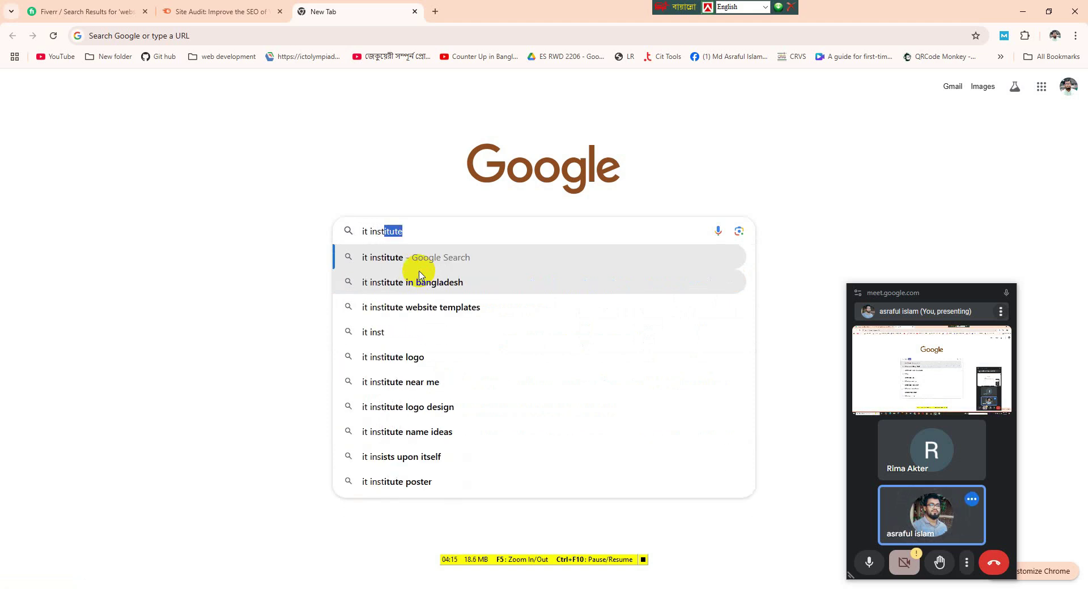
pyautogui.write('iute i')
pyautogui.write('lis')
pyautogui.write('t')
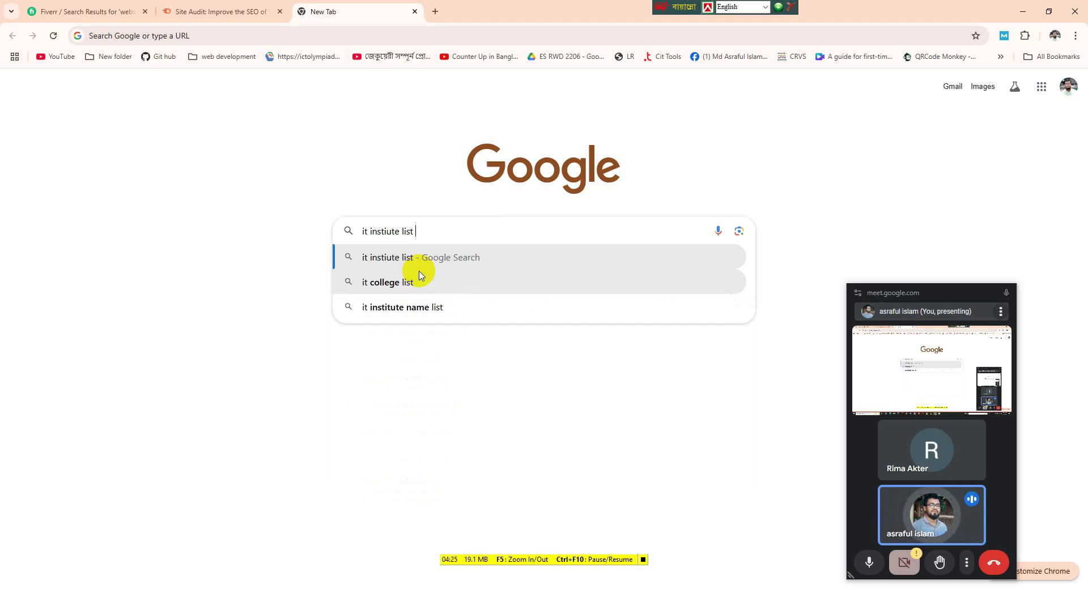
pyautogui.write('in mirpu')
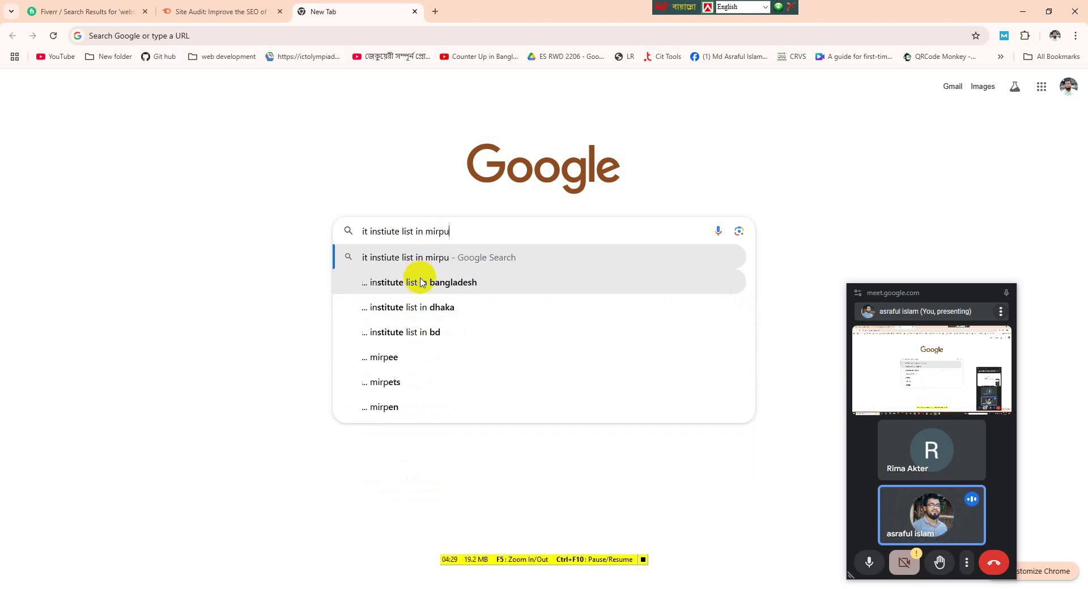
pyautogui.write('r')
pyautogui.press('Return')
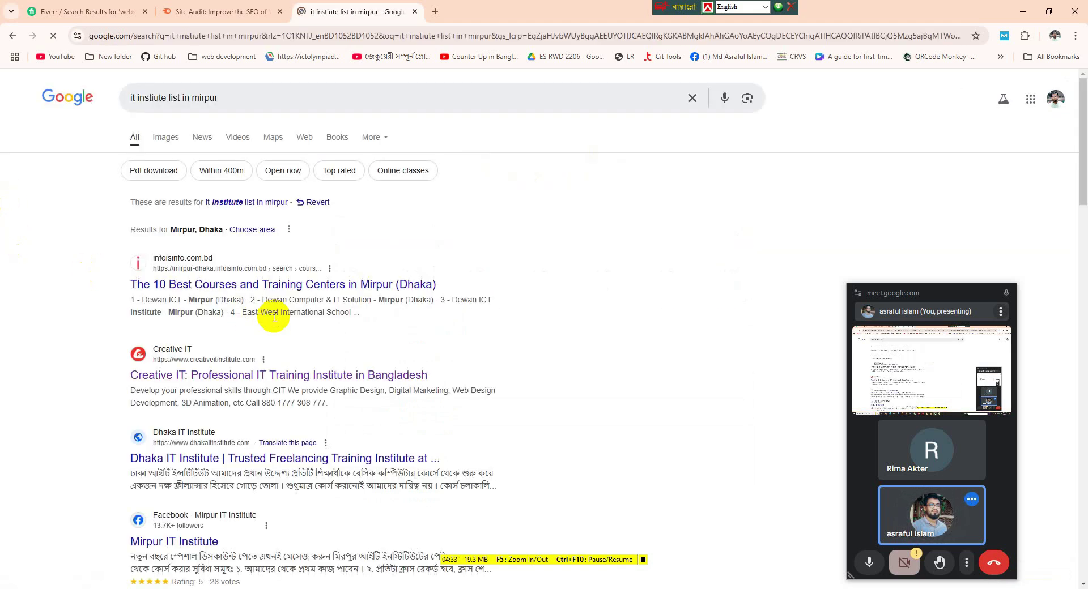
# Step: Examine the first page of results, from the Creative IT and Dhaka IT Institute listings to the related searches, for institute websites to audit
pyautogui.scroll(-1, 274, 317)
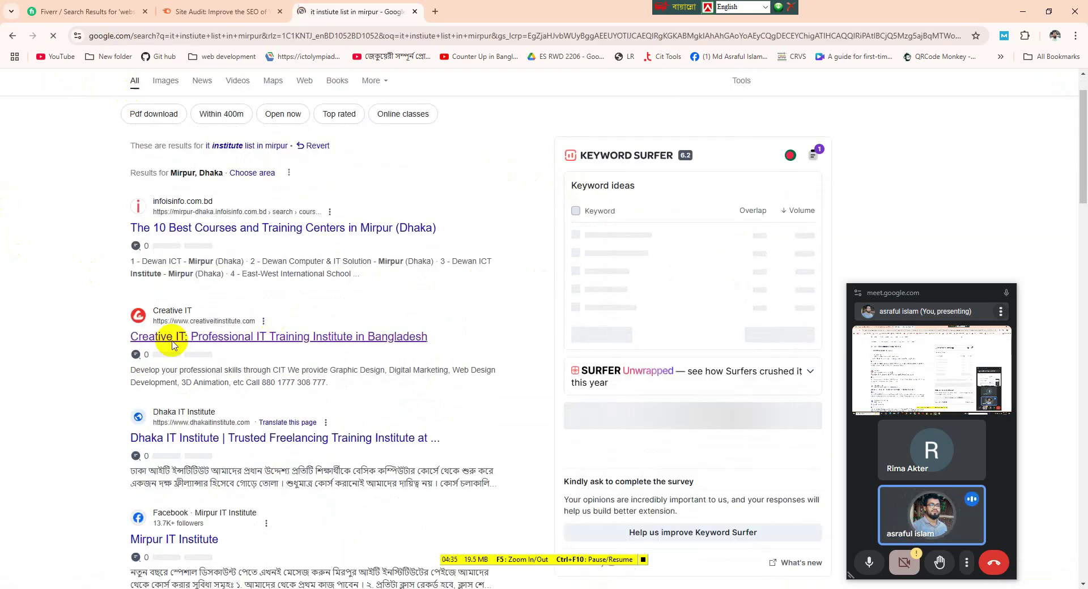
pyautogui.scroll(-3, 182, 450)
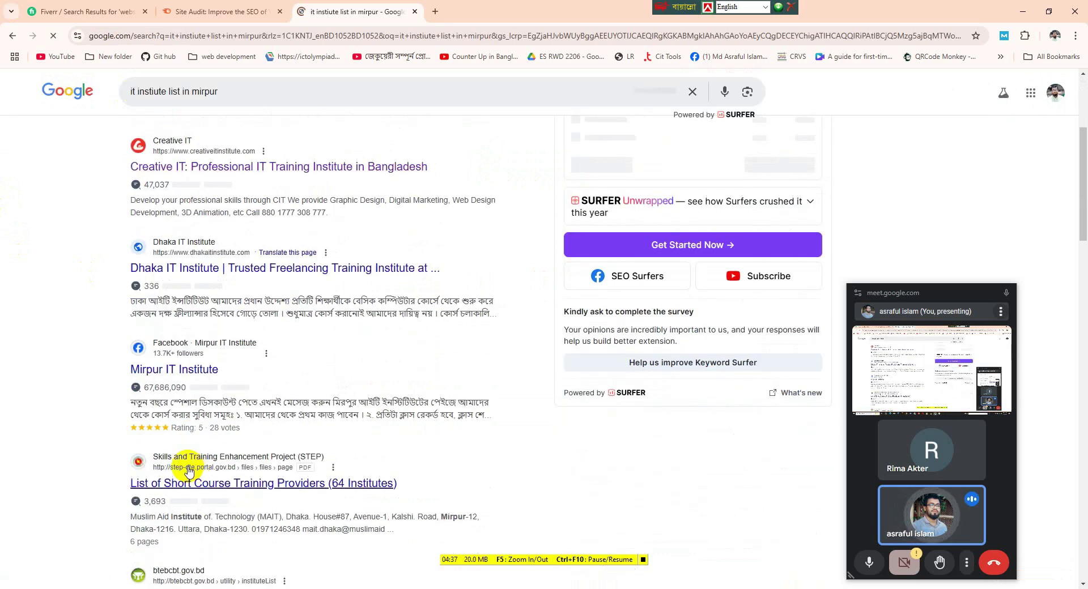
pyautogui.scroll(-3, 183, 447)
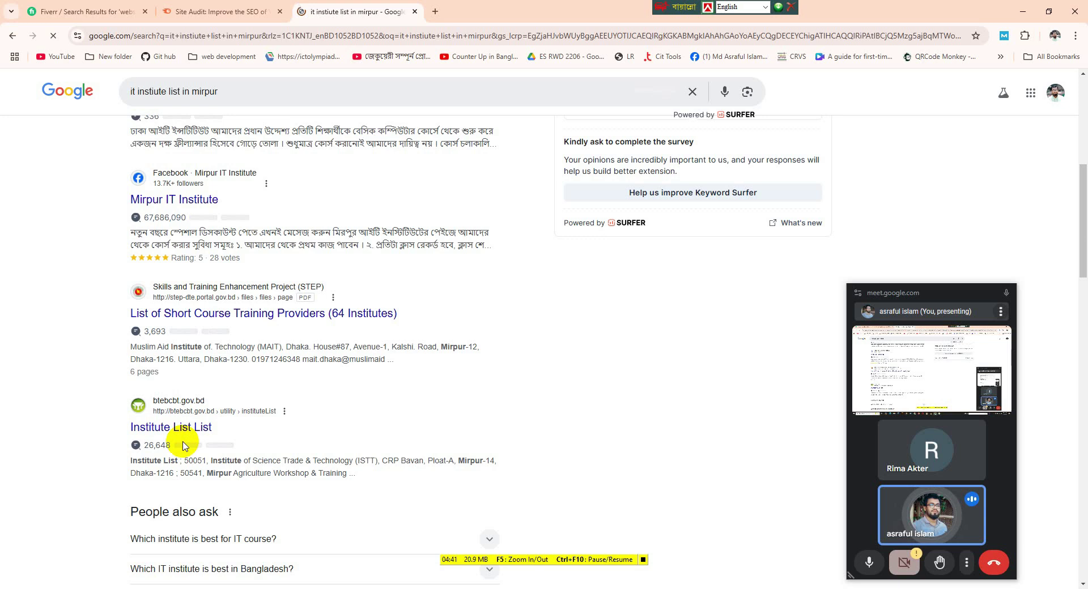
pyautogui.scroll(-3, 183, 447)
pyautogui.scroll(-9, 260, 440)
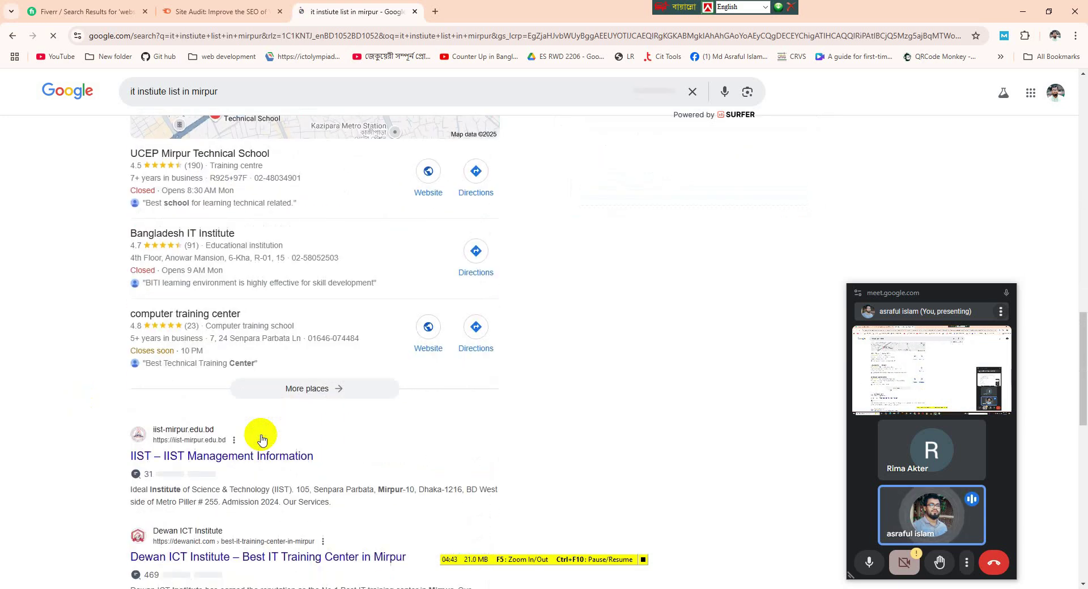
pyautogui.scroll(-4, 261, 440)
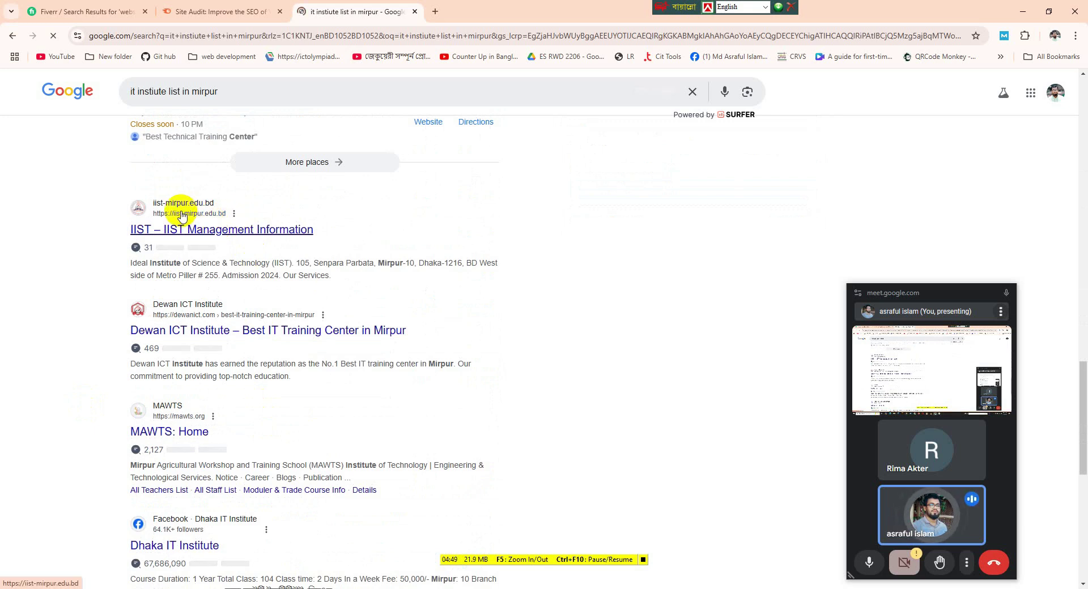
pyautogui.scroll(-2, 199, 352)
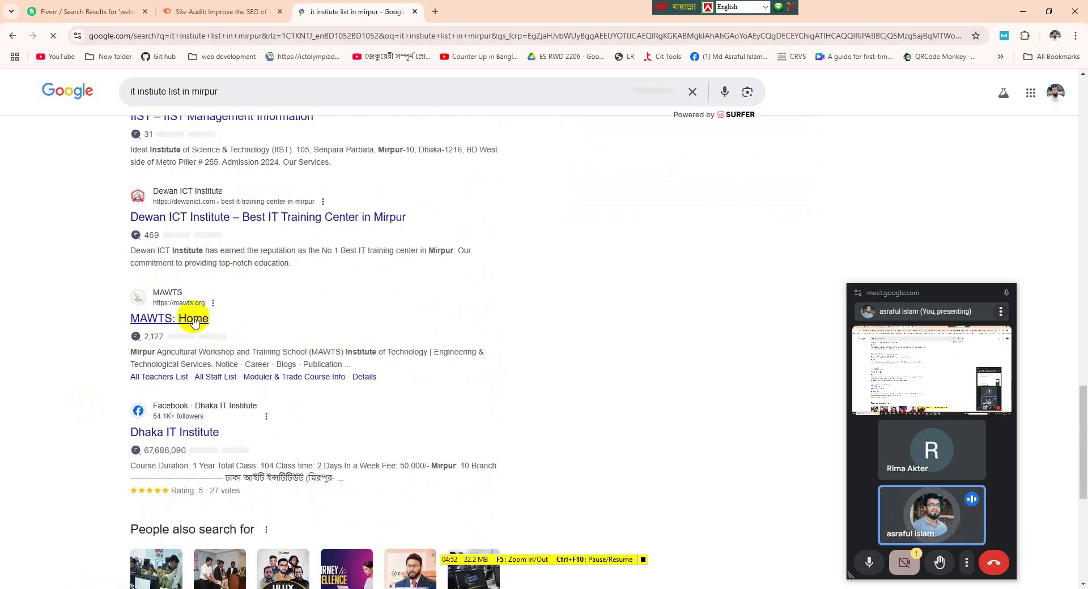
pyautogui.scroll(-3, 184, 306)
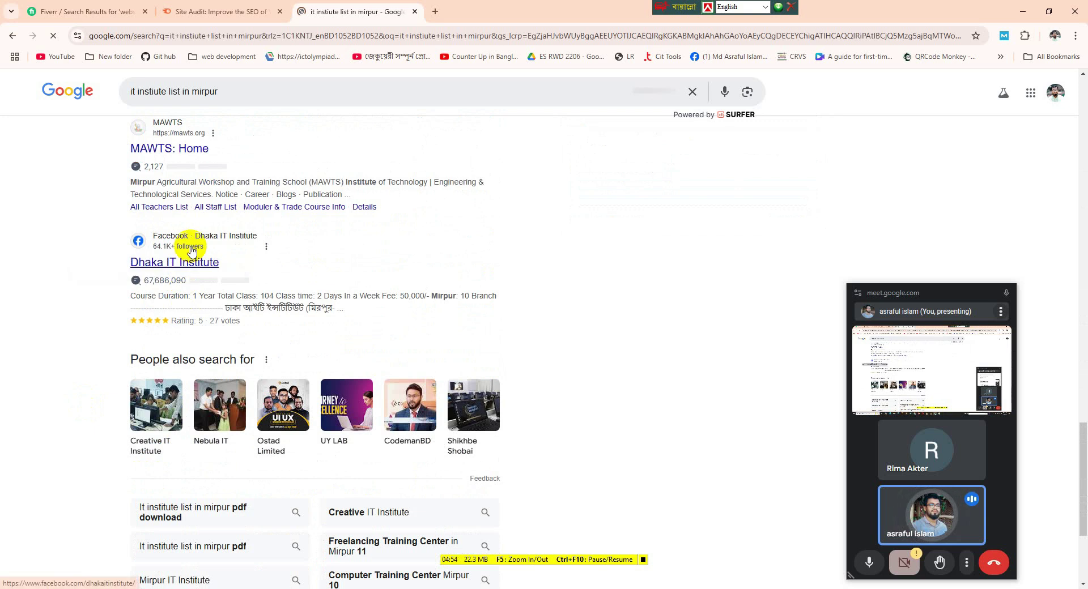
pyautogui.scroll(-3, 191, 250)
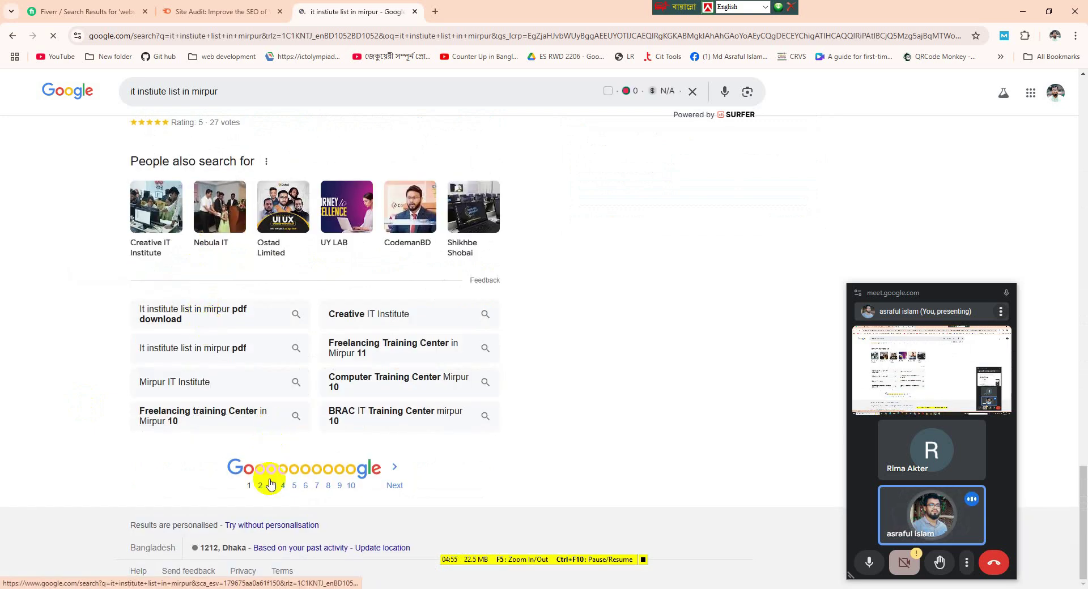
pyautogui.scroll(5, 250, 339)
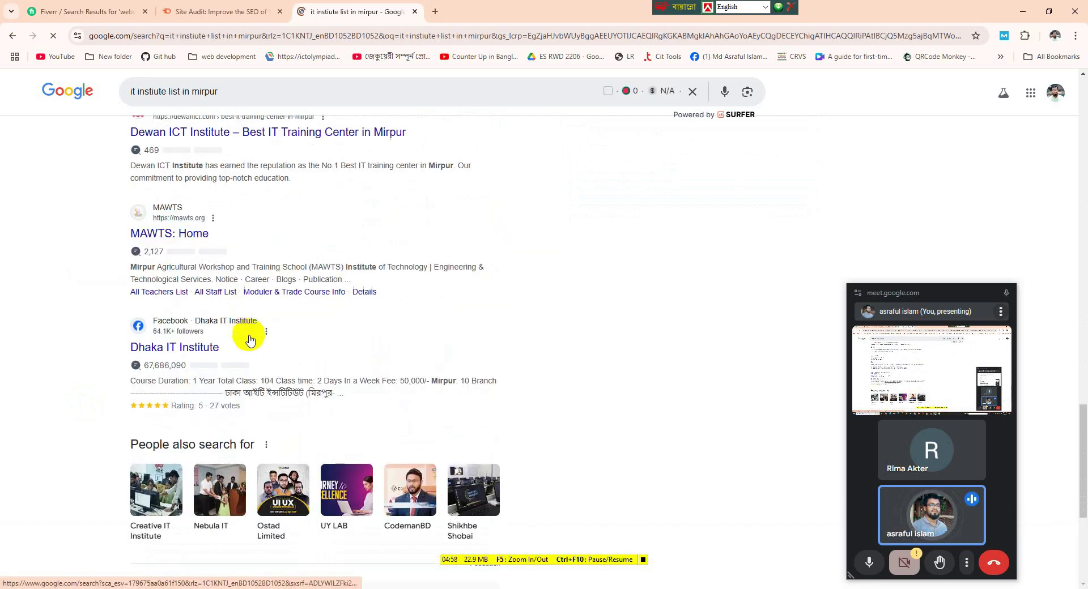
pyautogui.scroll(4, 250, 340)
pyautogui.scroll(3, 250, 340)
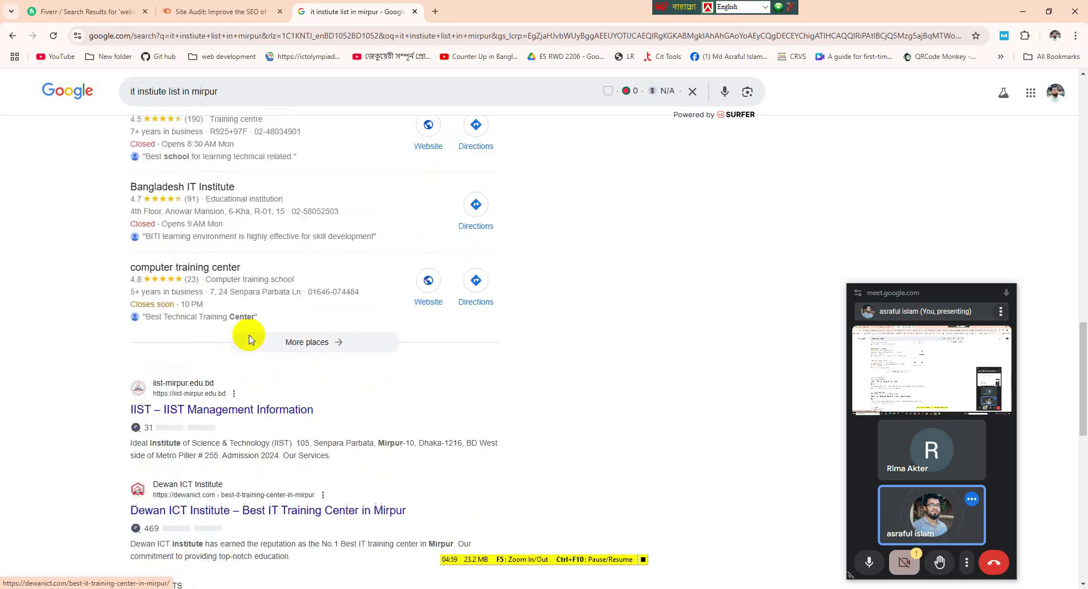
pyautogui.scroll(6, 250, 339)
pyautogui.scroll(5, 249, 339)
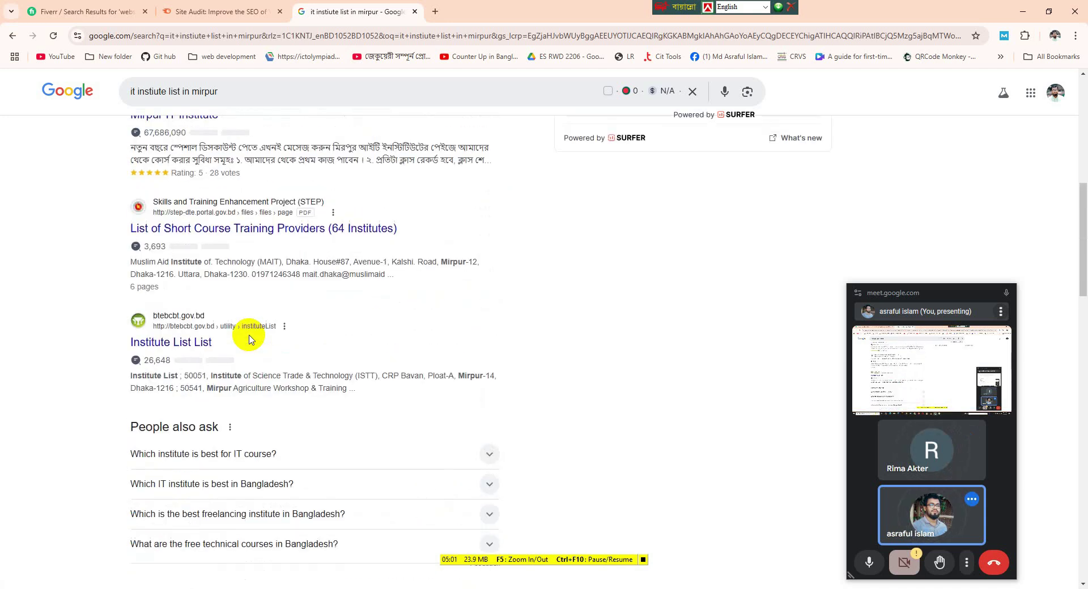
pyautogui.scroll(4, 231, 340)
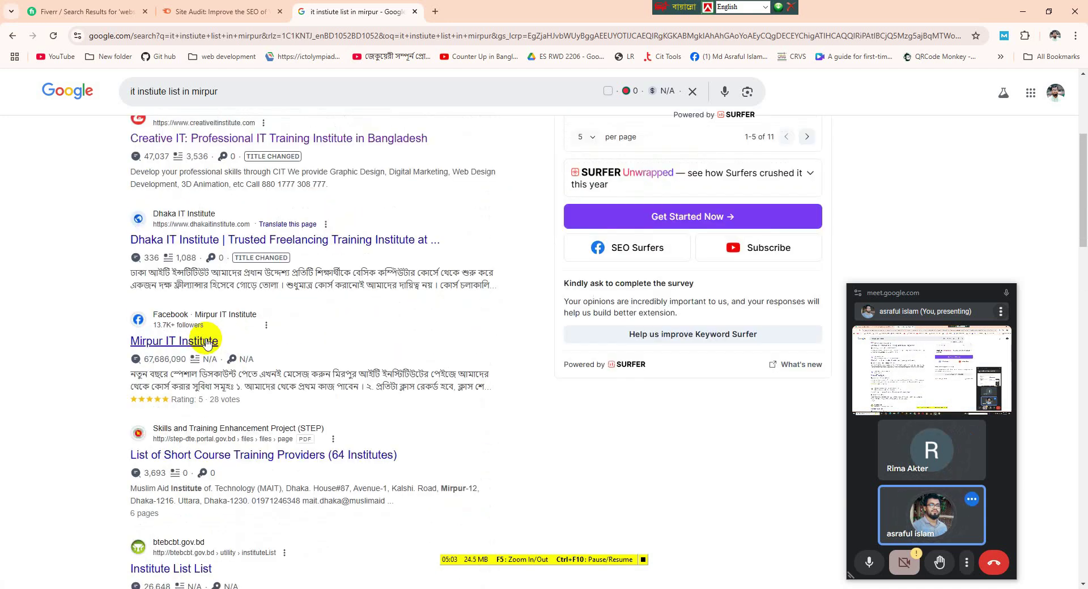
pyautogui.scroll(1, 201, 344)
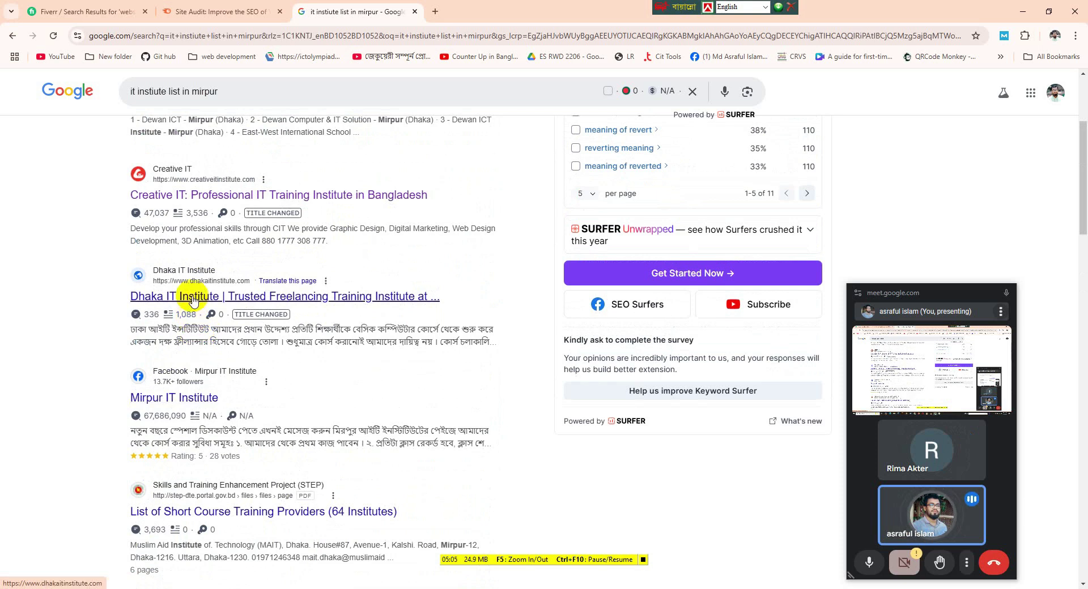
# Step: Expand the Places map and review the first-page listings below it, including IIST, Dewan ICT Institute and MAWTS
pyautogui.scroll(-4, 192, 301)
pyautogui.scroll(-4, 175, 498)
pyautogui.click(174, 459)
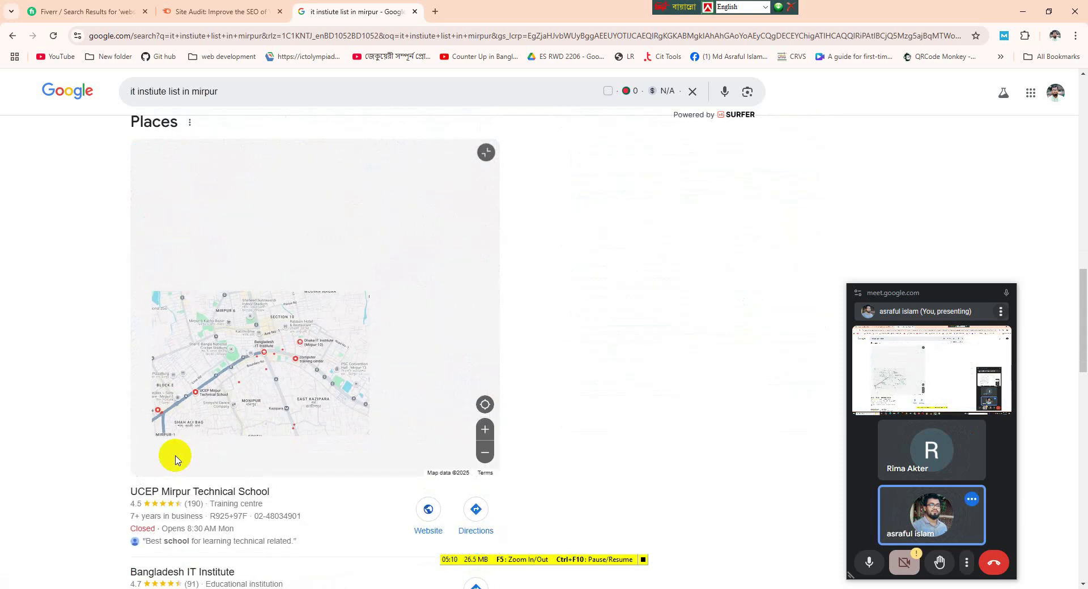
pyautogui.scroll(-3, 187, 521)
pyautogui.scroll(-3, 199, 529)
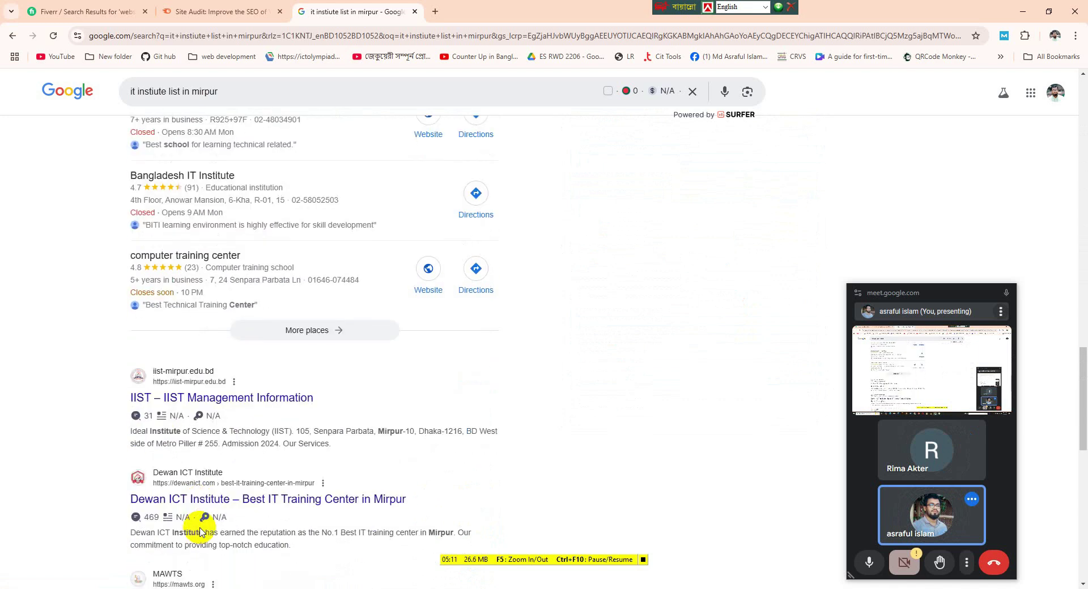
pyautogui.scroll(-2, 199, 393)
pyautogui.scroll(-2, 200, 391)
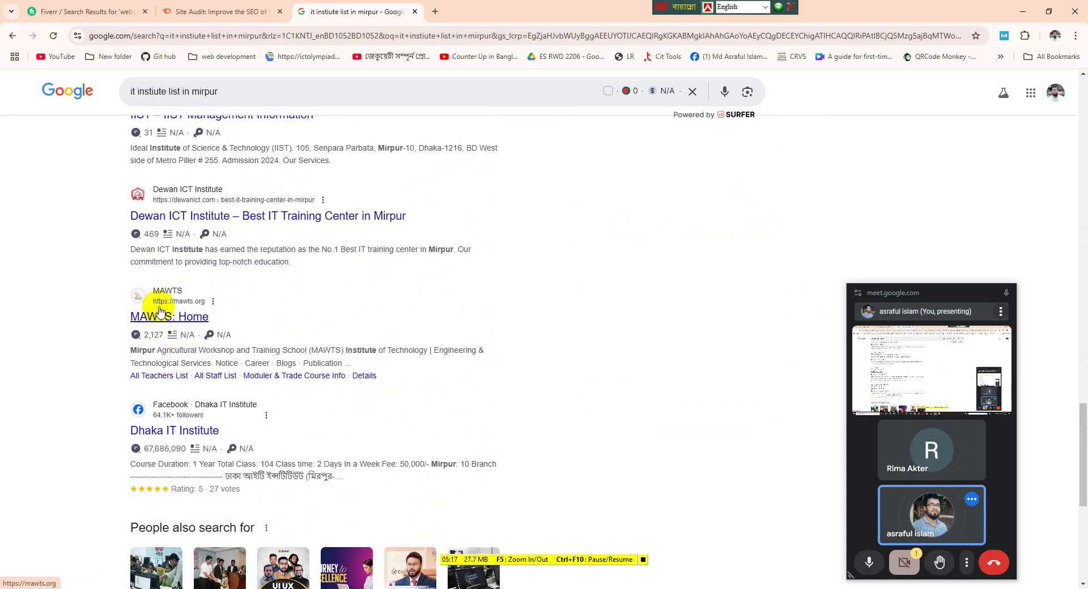
pyautogui.scroll(-6, 161, 312)
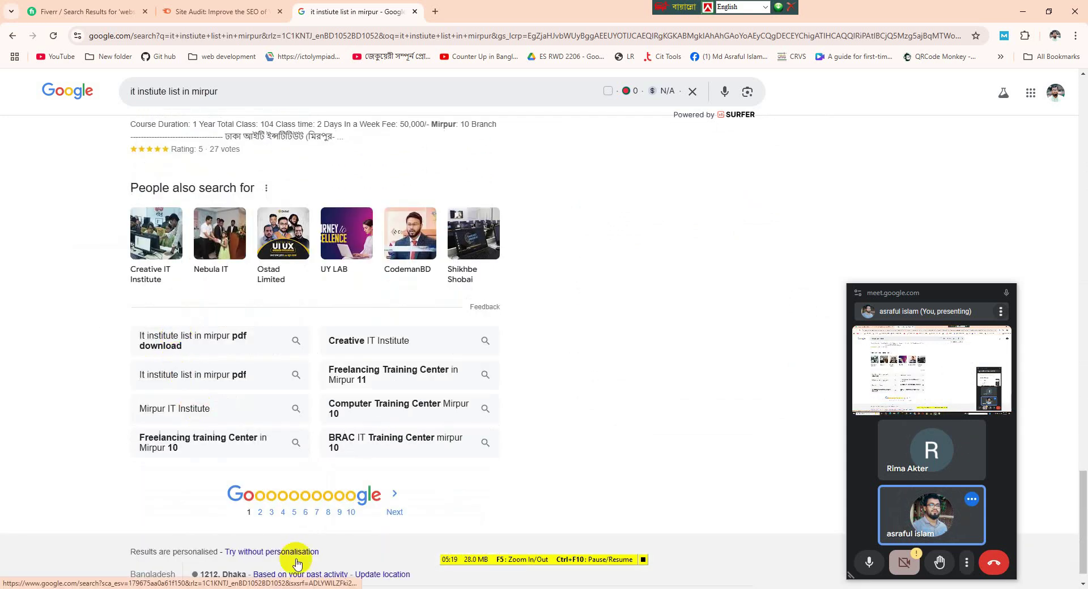
# Step: Open the second page of search results and look through its institute and college websites
pyautogui.click(232, 286)
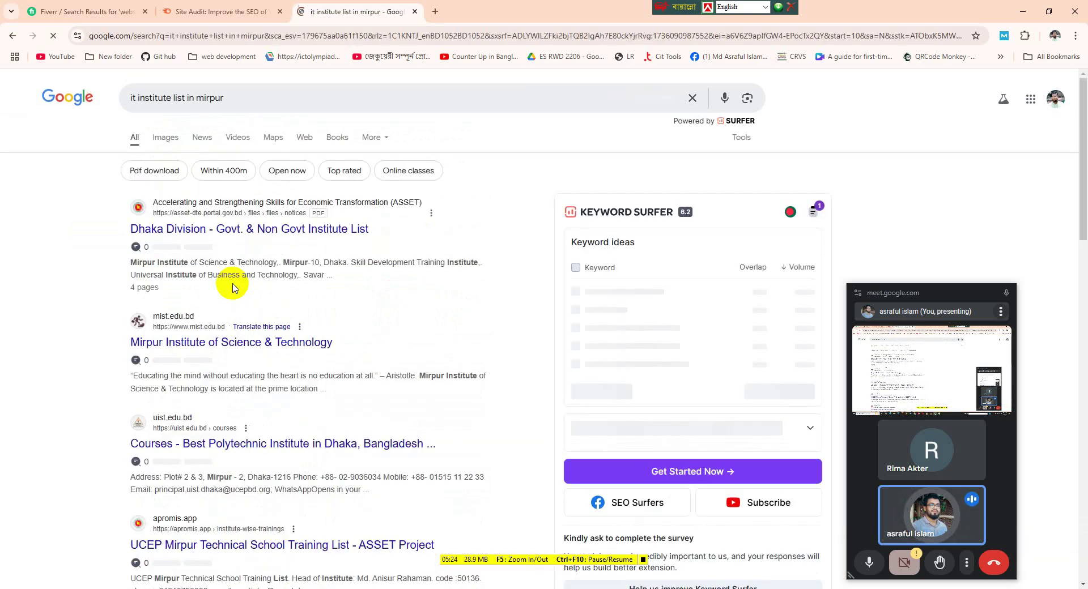
pyautogui.scroll(-2, 232, 287)
pyautogui.scroll(-2, 232, 287)
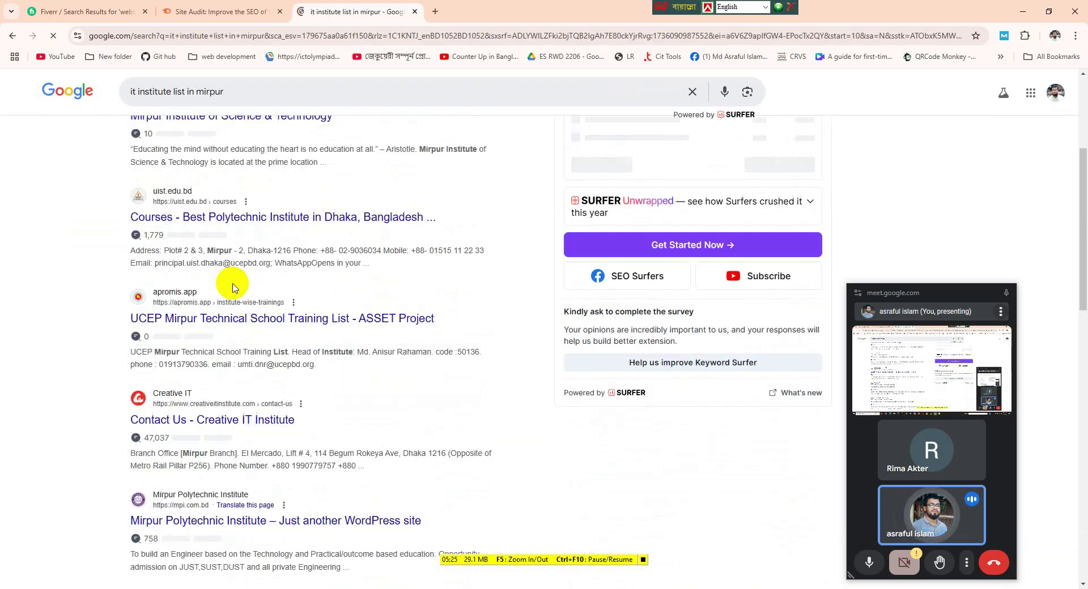
pyautogui.scroll(-3, 232, 288)
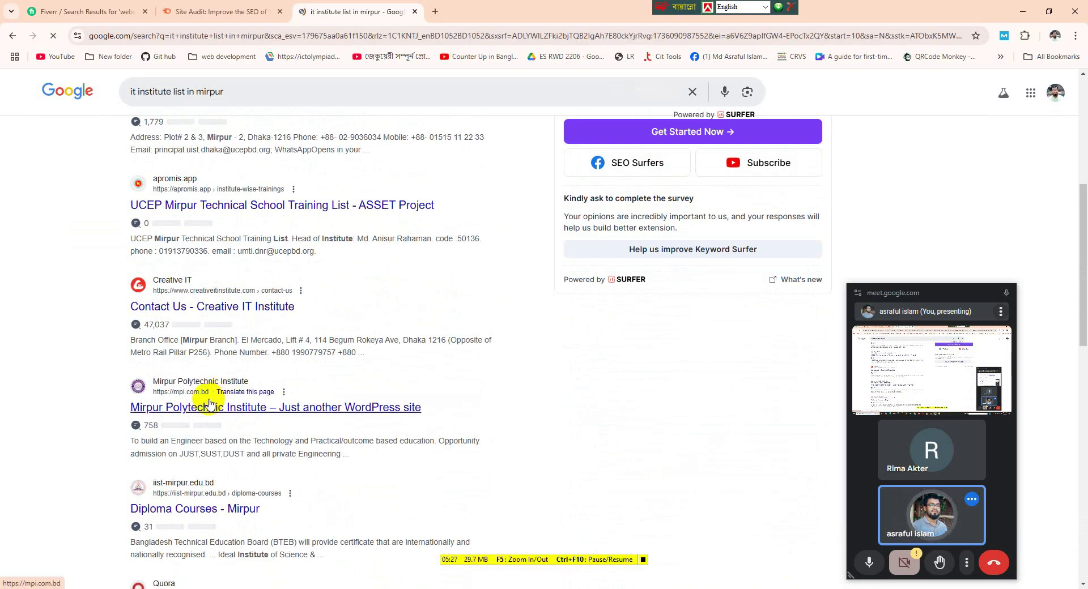
pyautogui.scroll(-8, 209, 403)
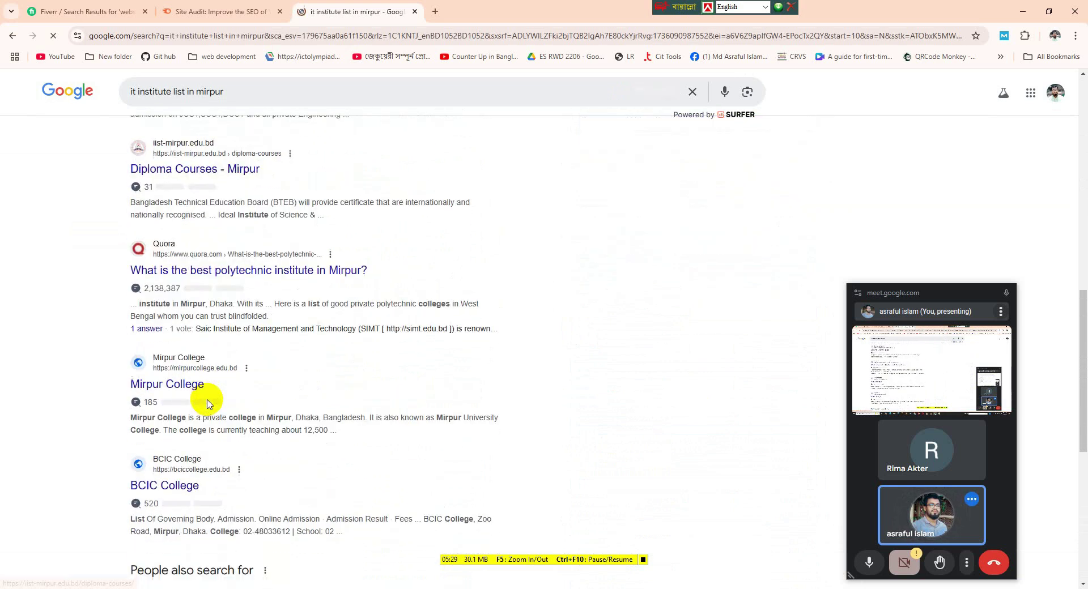
pyautogui.scroll(-4, 206, 404)
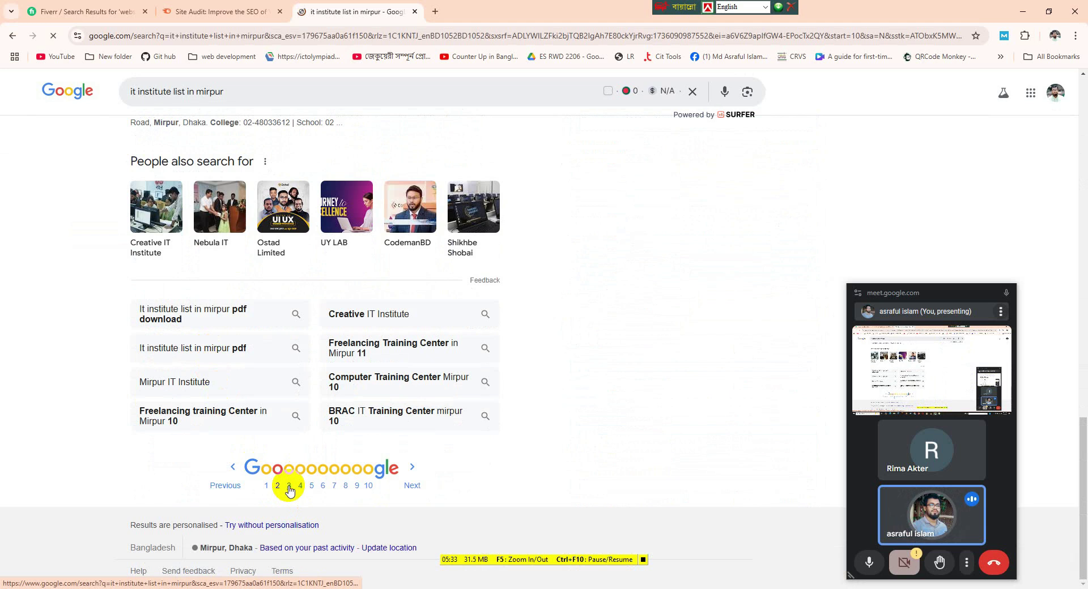
# Step: Open the third page of search results and look through its listings down to European IT Institute
pyautogui.click(221, 232)
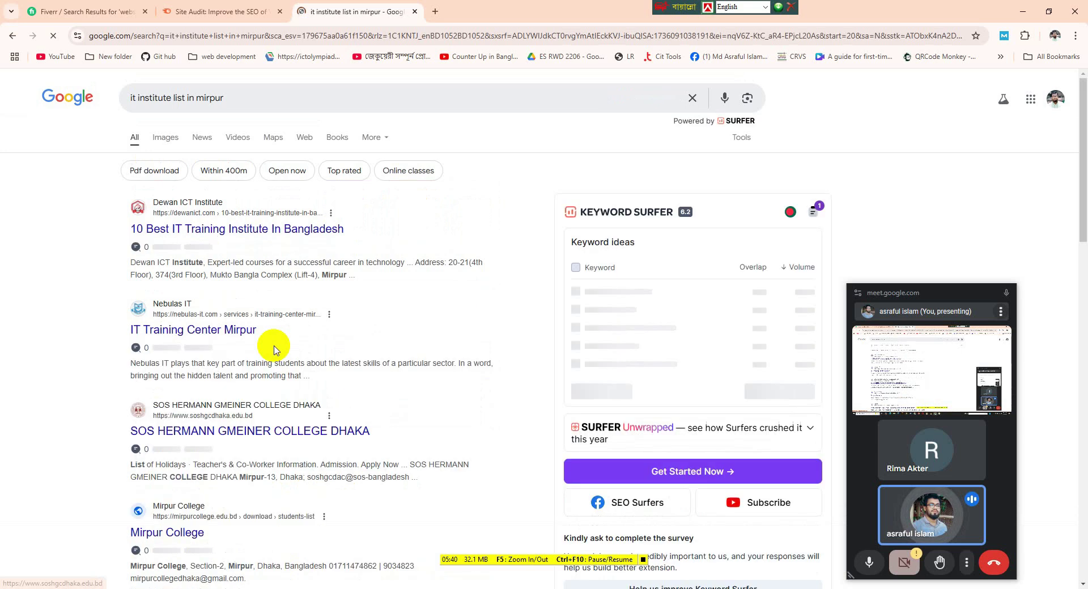
pyautogui.scroll(-1, 189, 303)
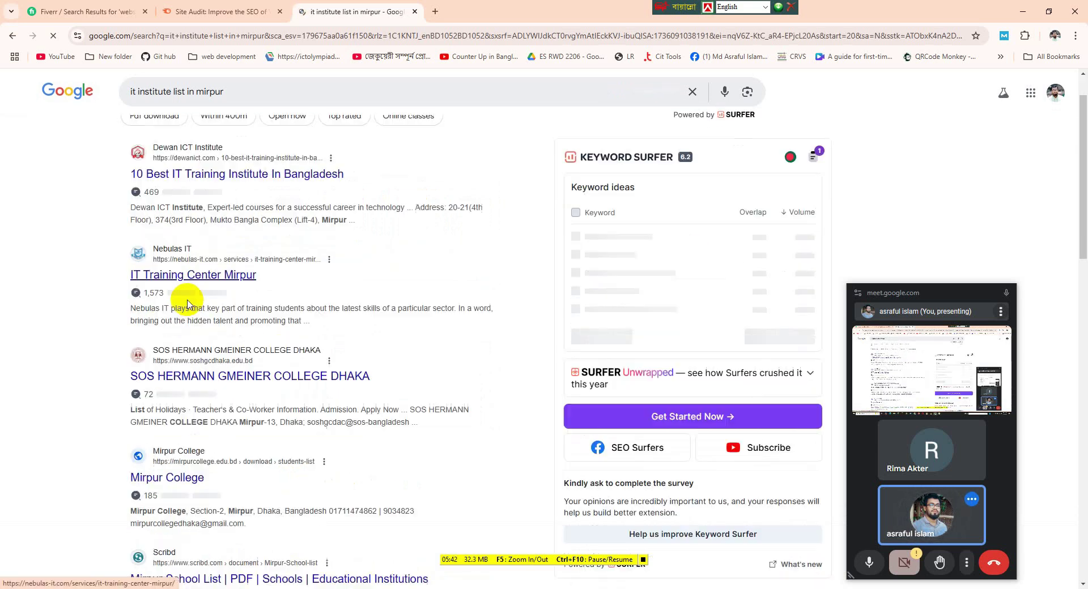
pyautogui.scroll(-1, 188, 303)
pyautogui.scroll(-2, 178, 430)
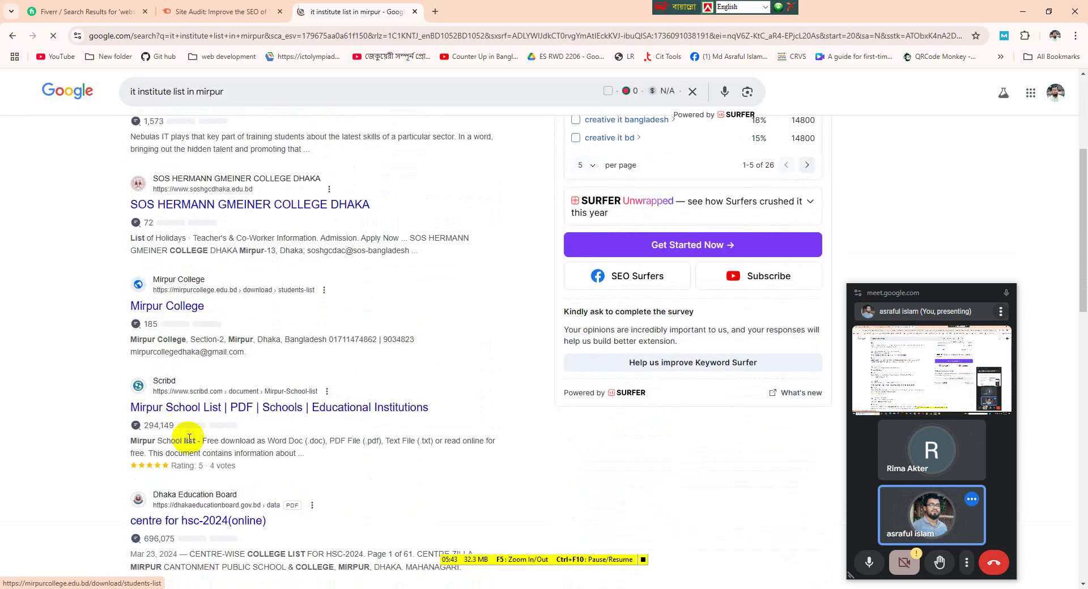
pyautogui.scroll(-4, 189, 438)
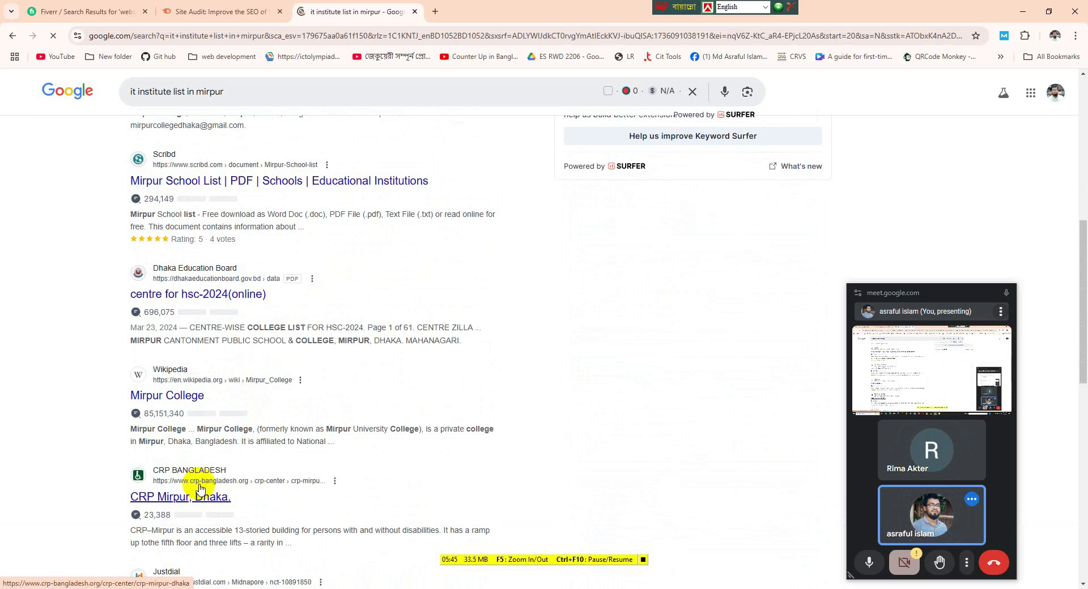
pyautogui.scroll(-5, 204, 493)
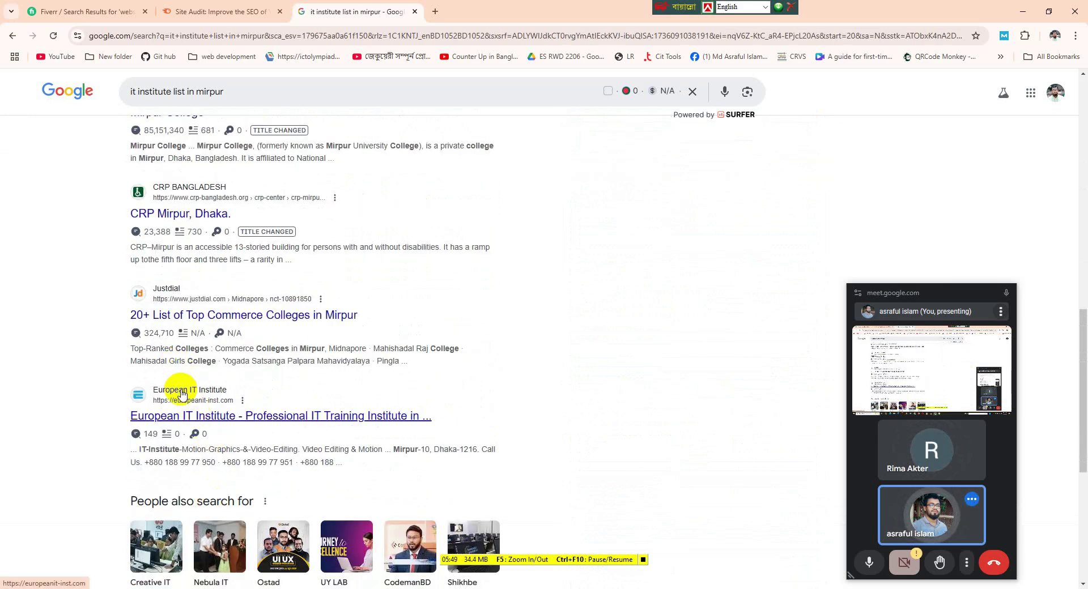
# Step: Open the European IT Institute website from the search results and copy its address, europeanit-inst.com
pyautogui.scroll(-4, 180, 391)
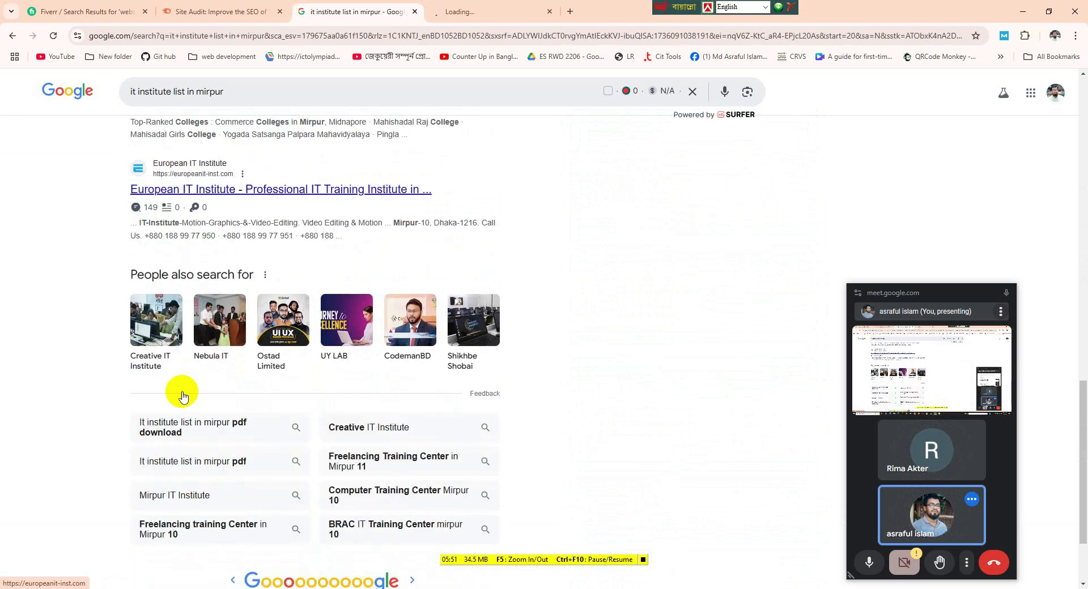
pyautogui.scroll(4, 179, 394)
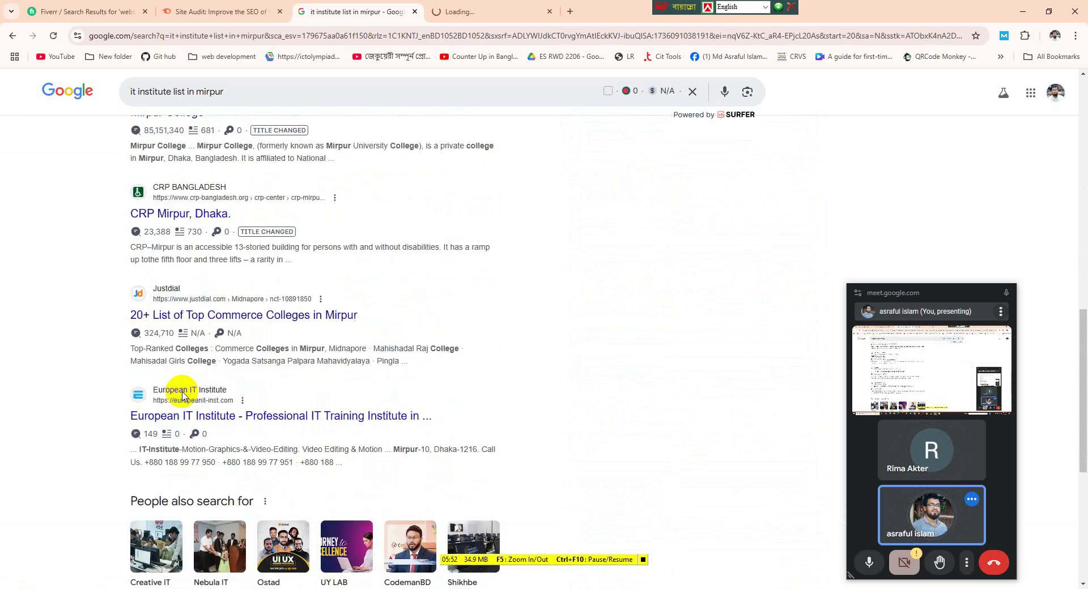
pyautogui.click(506, 9)
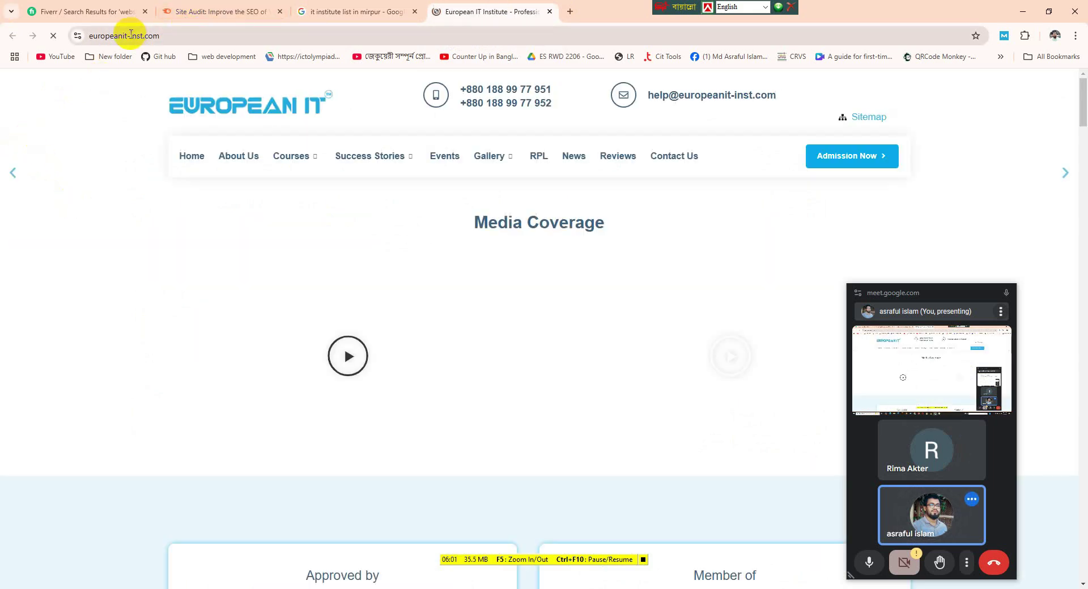
pyautogui.click(130, 35)
pyautogui.rightClick(129, 36)
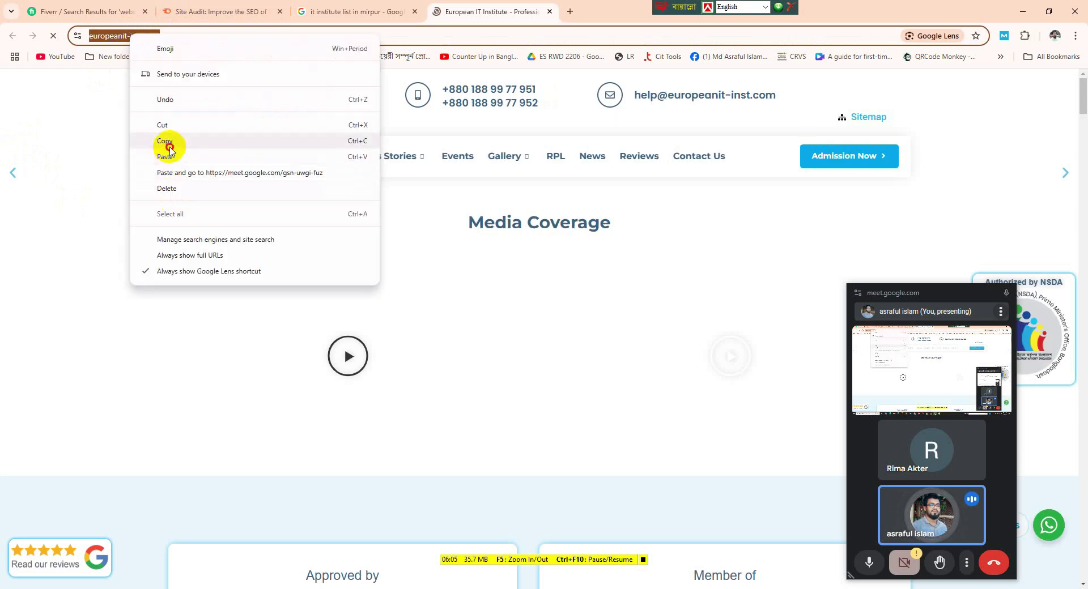
pyautogui.click(165, 141)
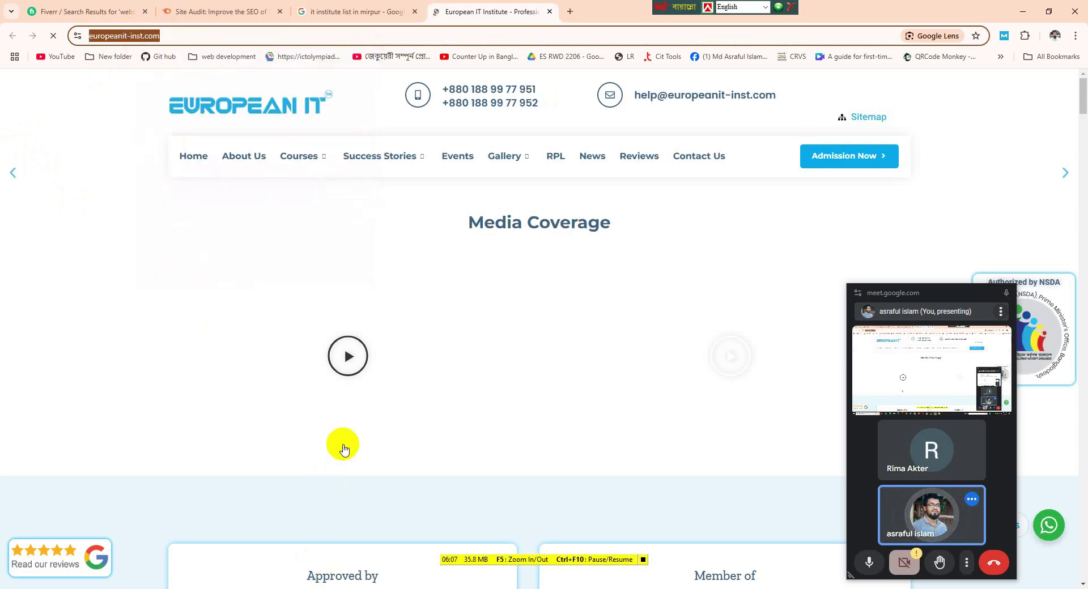
pyautogui.scroll(-3, 342, 450)
pyautogui.scroll(3, 343, 449)
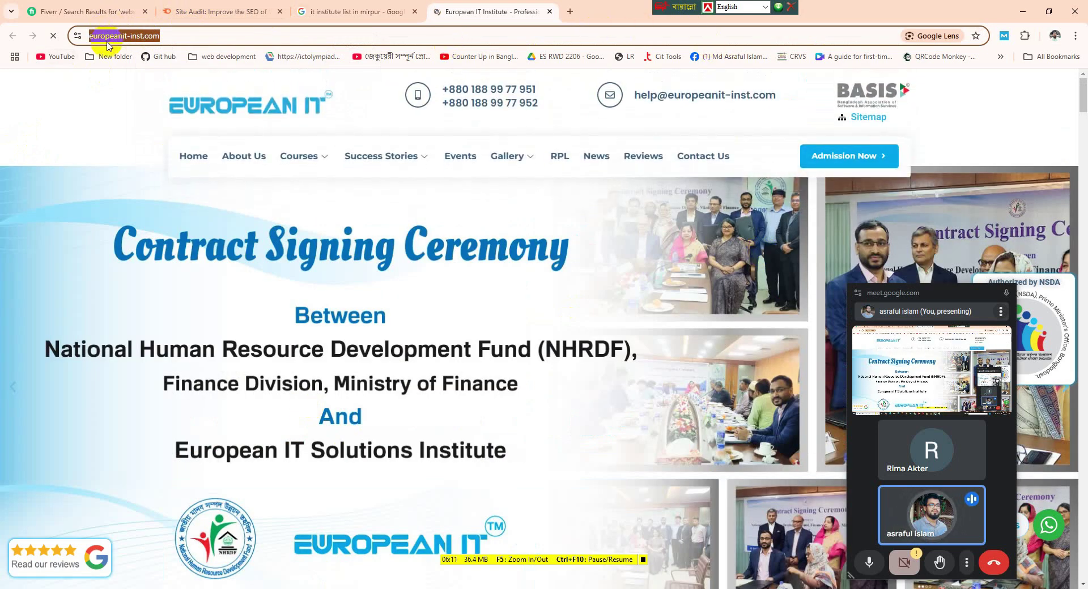
pyautogui.rightClick(108, 44)
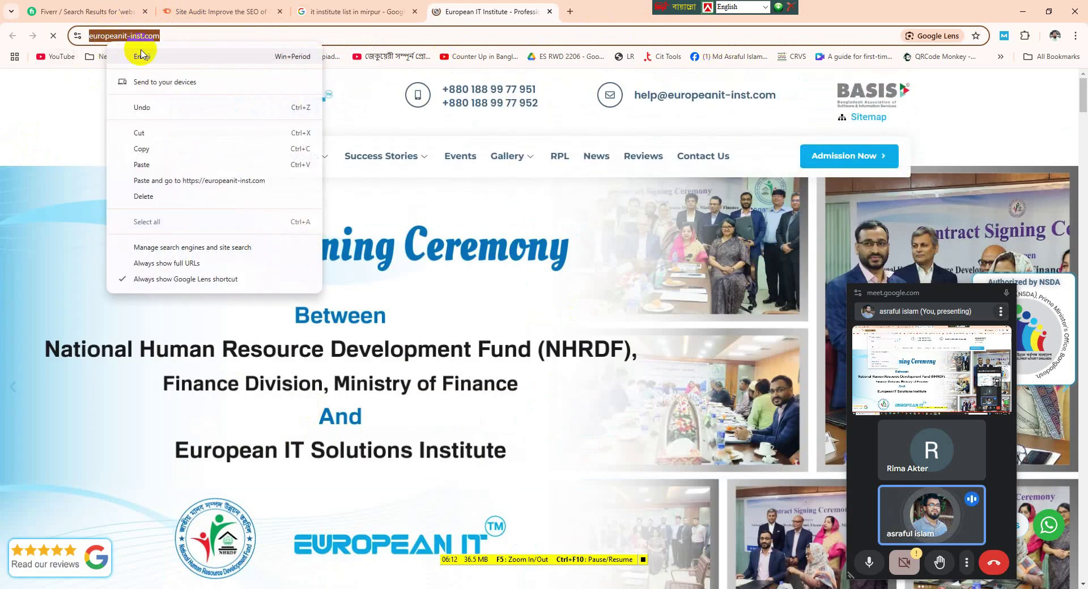
pyautogui.click(204, 147)
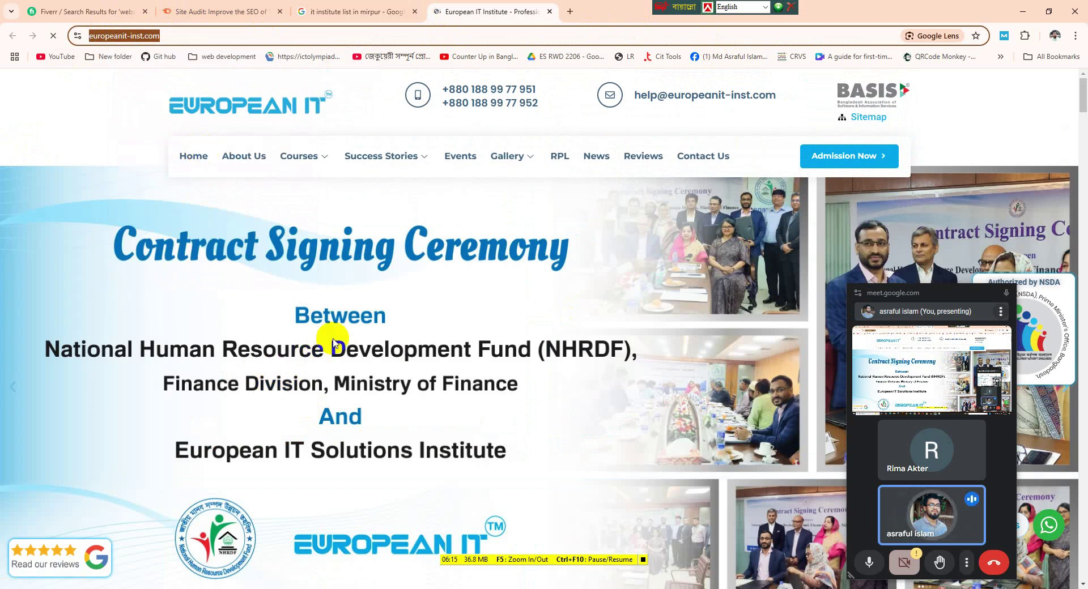
# Step: Look through the institute's home page from the banner past Media Coverage to the approval and membership logos
pyautogui.scroll(-3, 333, 341)
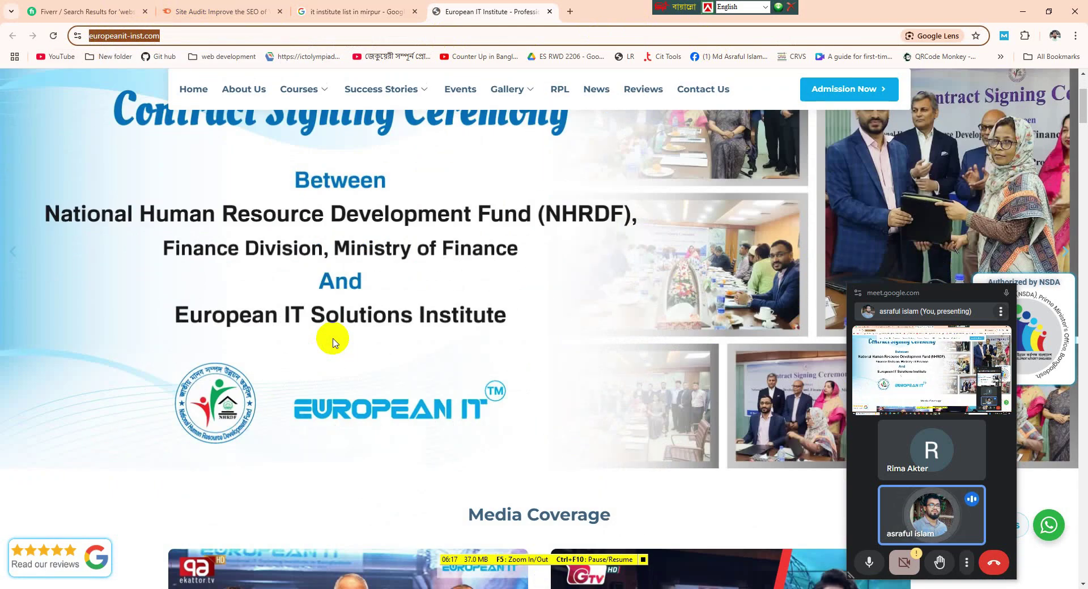
pyautogui.scroll(-4, 334, 340)
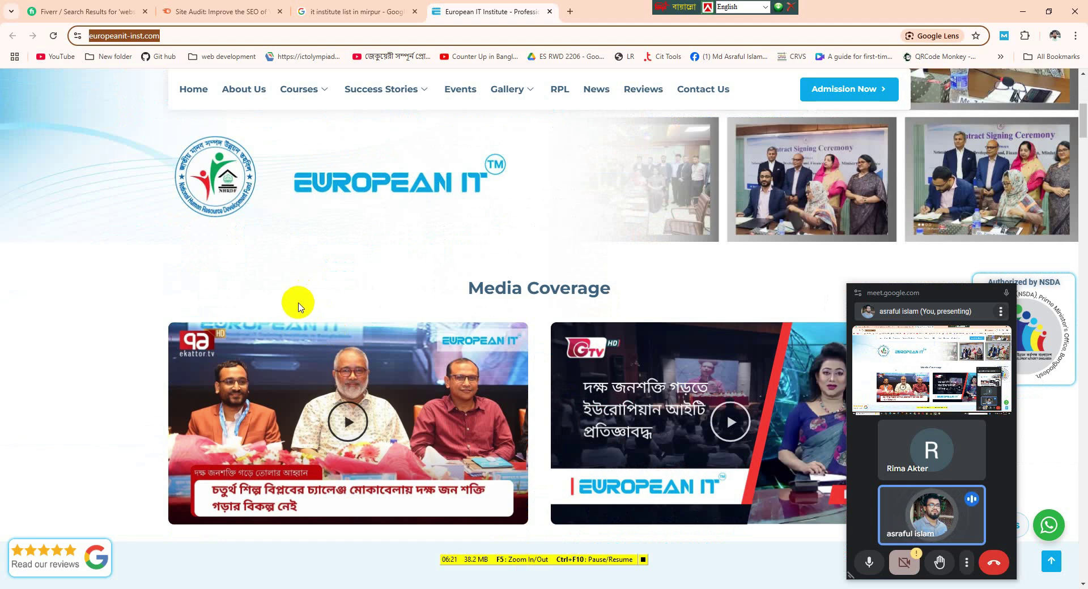
pyautogui.scroll(-3, 299, 310)
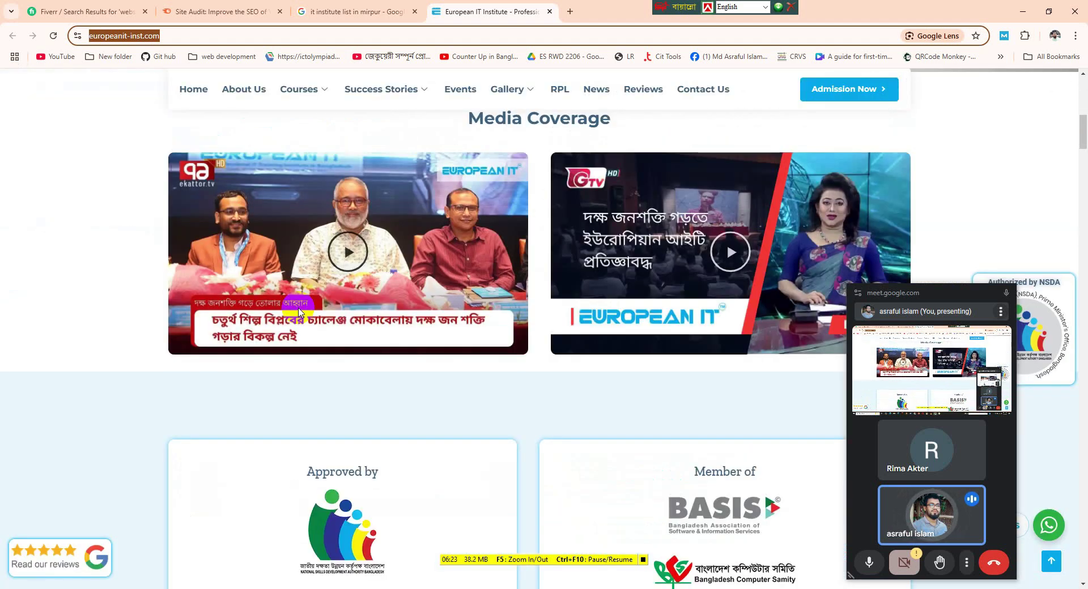
pyautogui.scroll(-2, 299, 310)
pyautogui.scroll(-2, 298, 310)
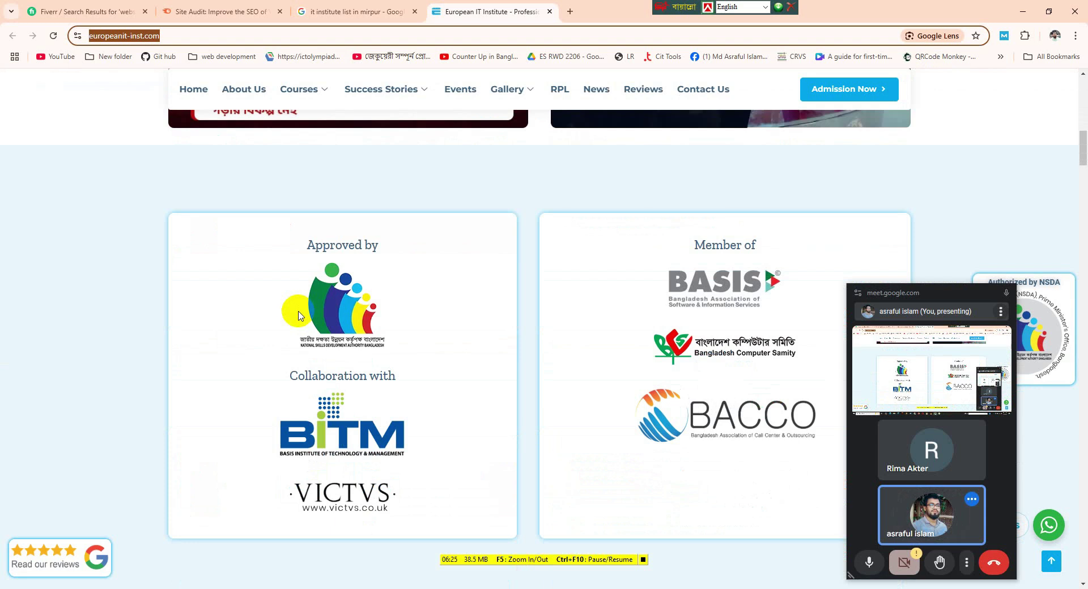
pyautogui.click(182, 12)
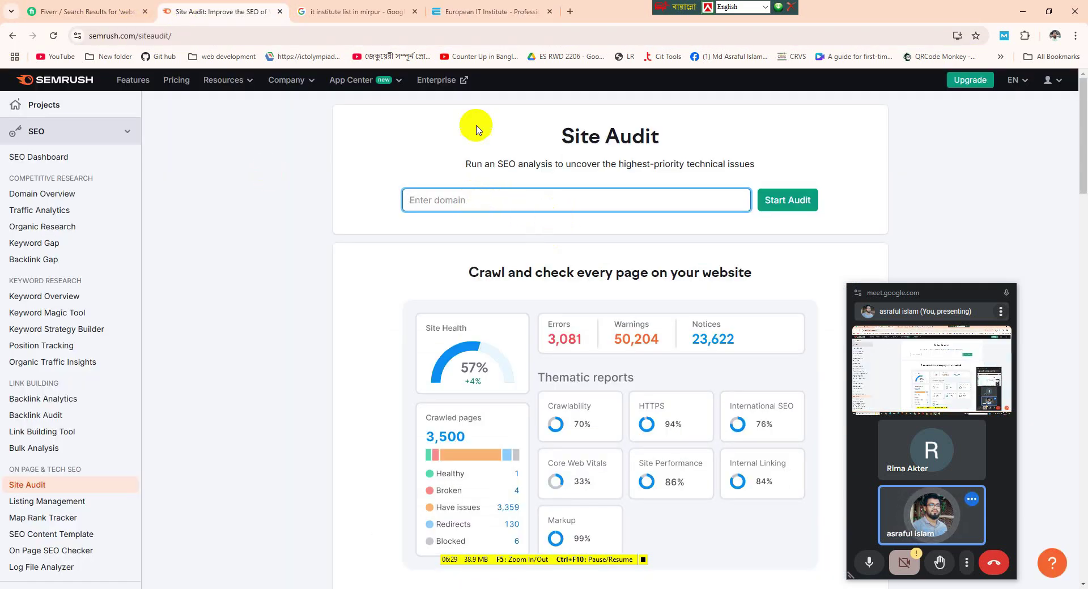
pyautogui.click(488, 11)
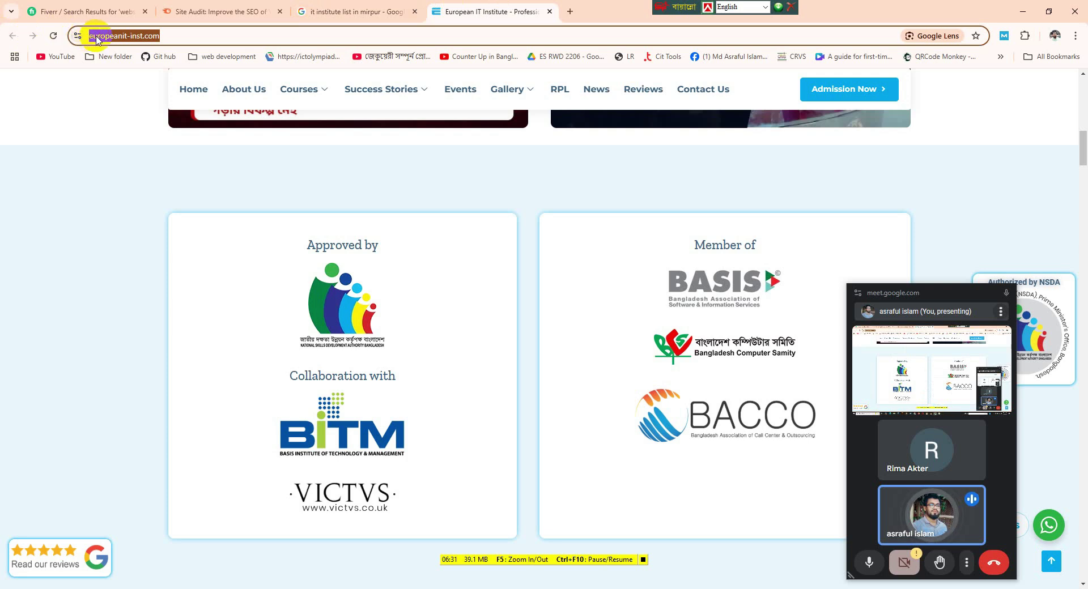
pyautogui.click(172, 35)
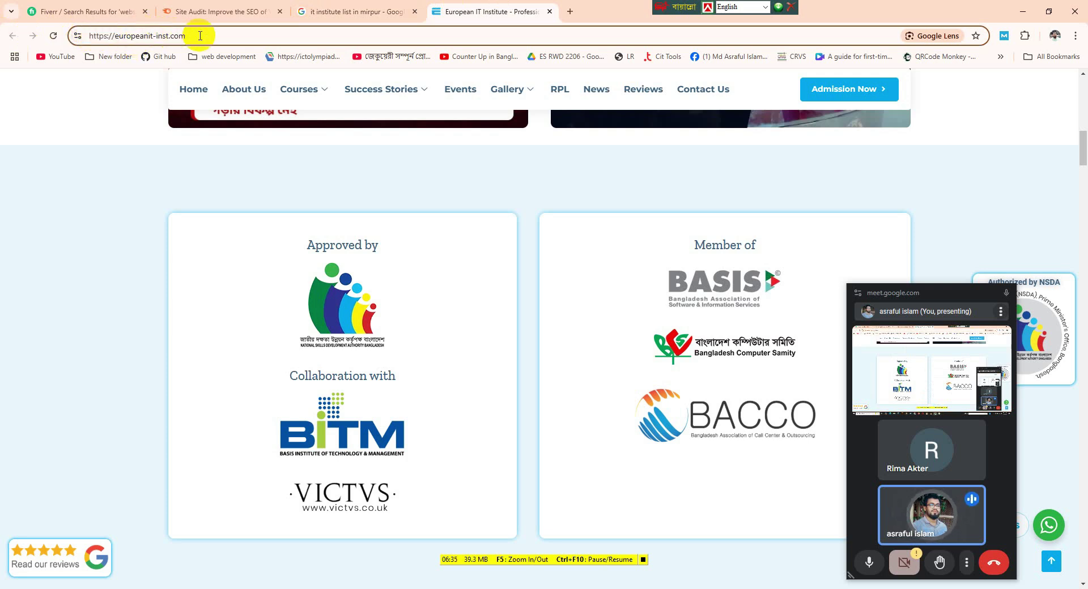
pyautogui.moveTo(191, 35); pyautogui.dragTo(89, 36)
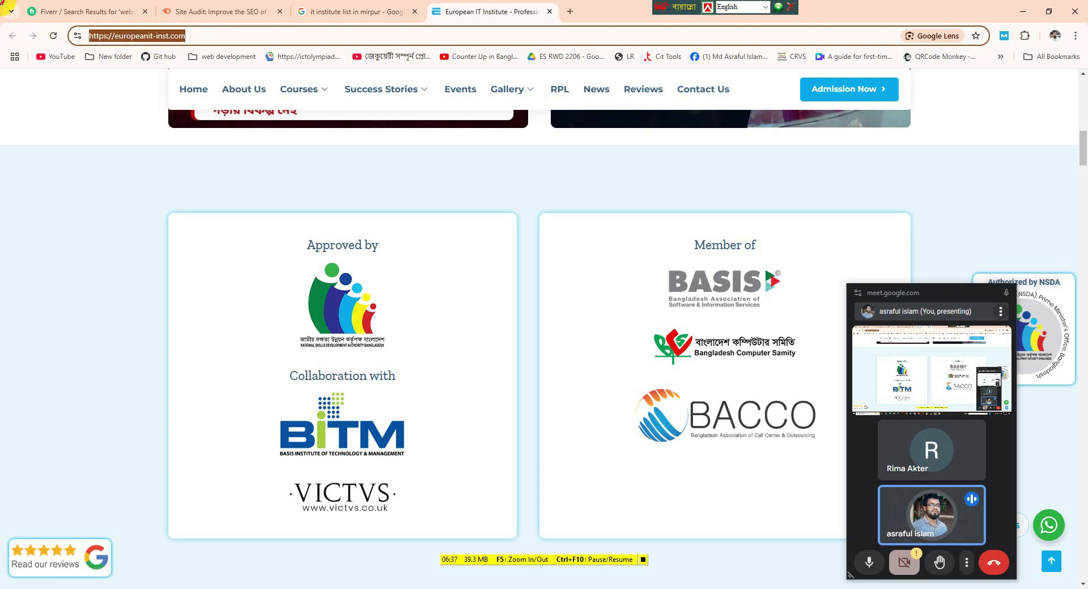
pyautogui.rightClick(116, 34)
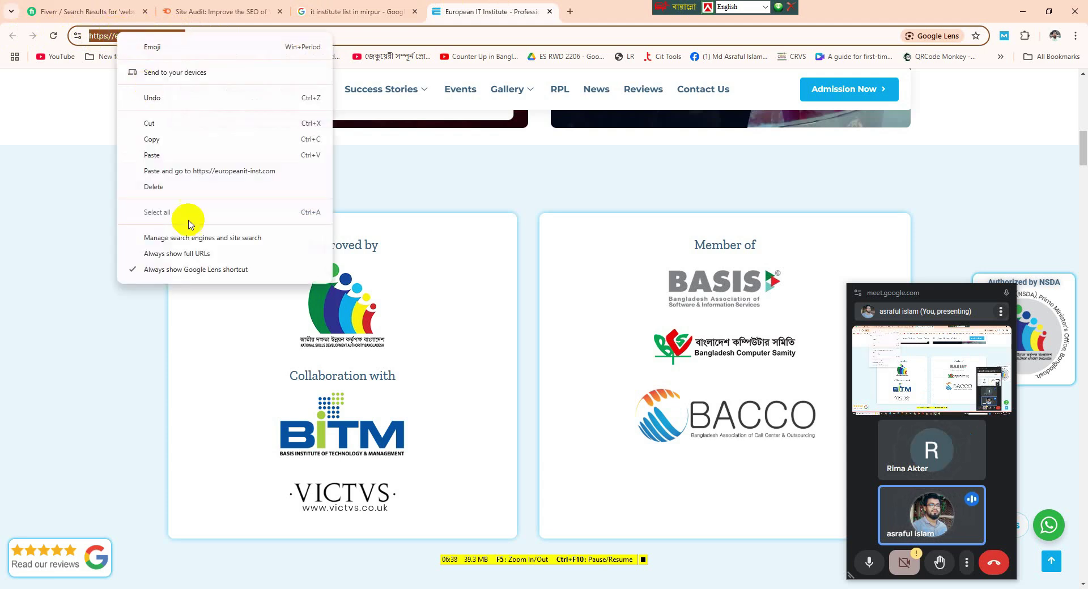
pyautogui.click(168, 139)
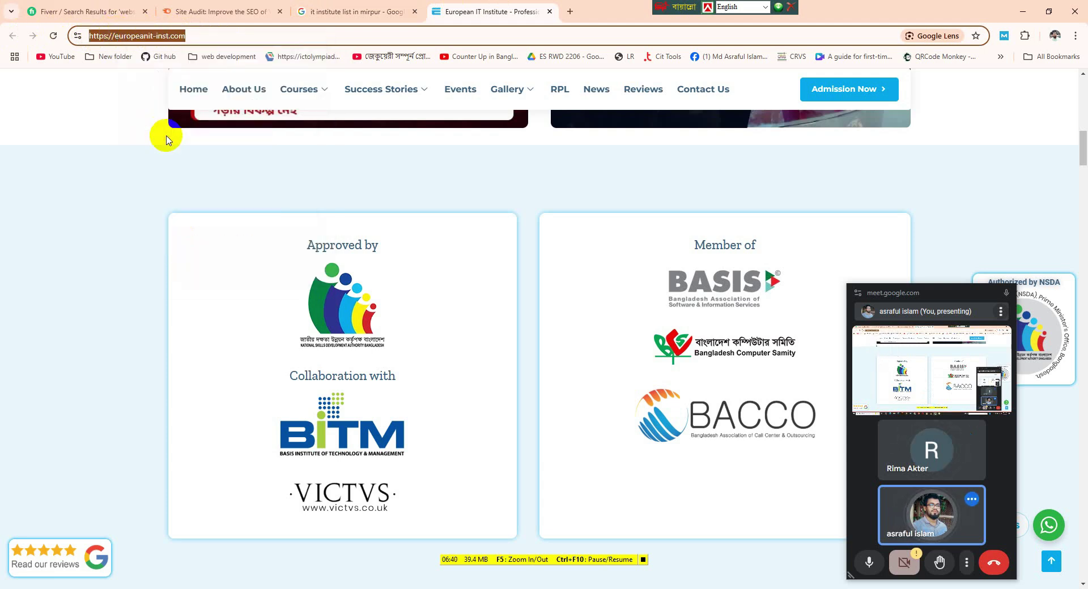
pyautogui.click(227, 6)
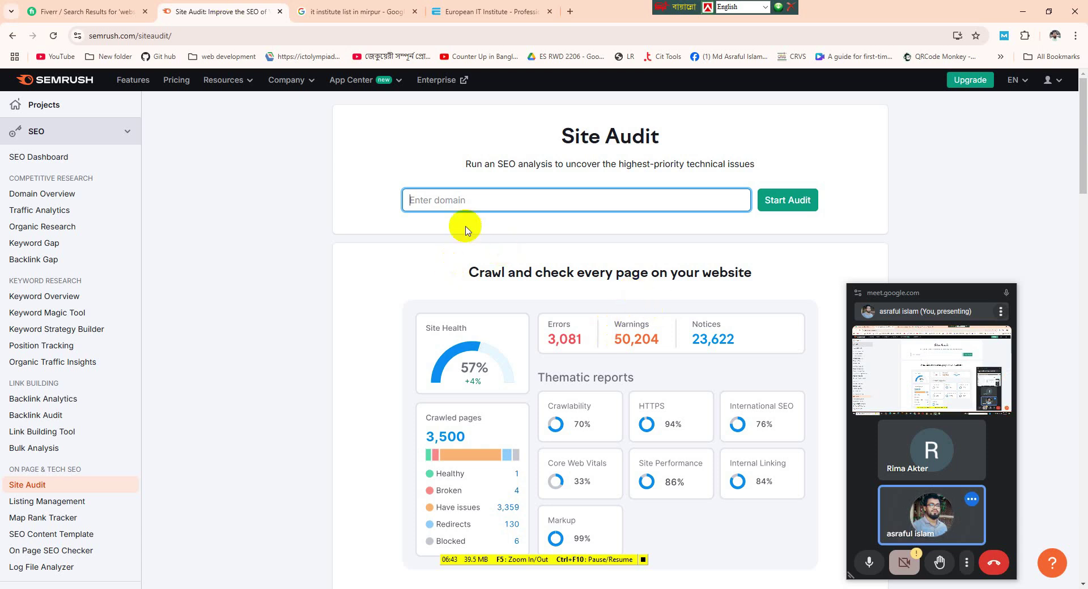
pyautogui.rightClick(451, 202)
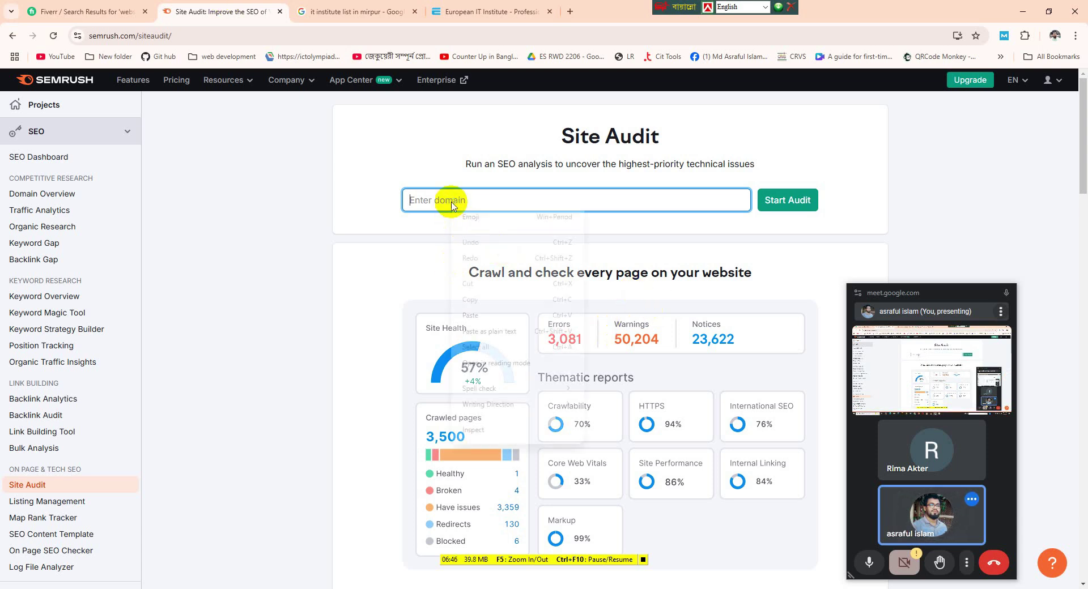
pyautogui.click(487, 320)
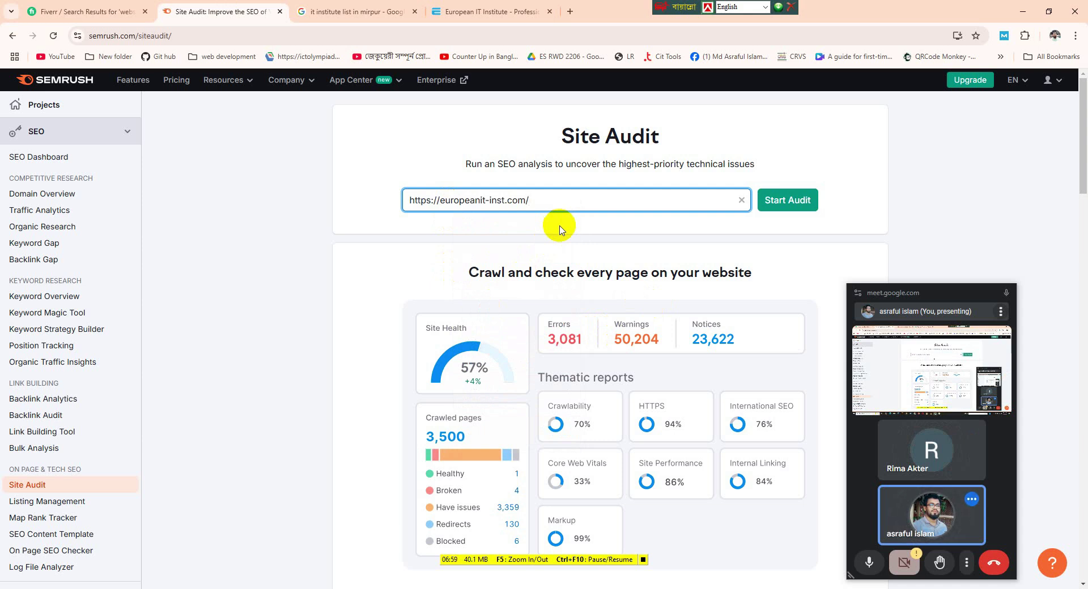
pyautogui.click(804, 207)
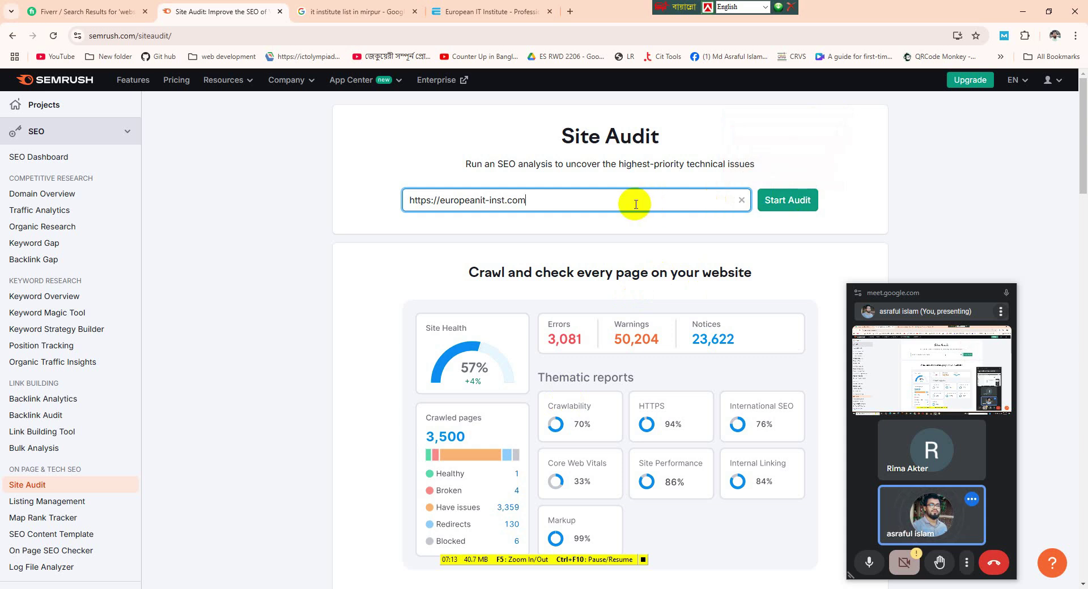
pyautogui.press('Return')
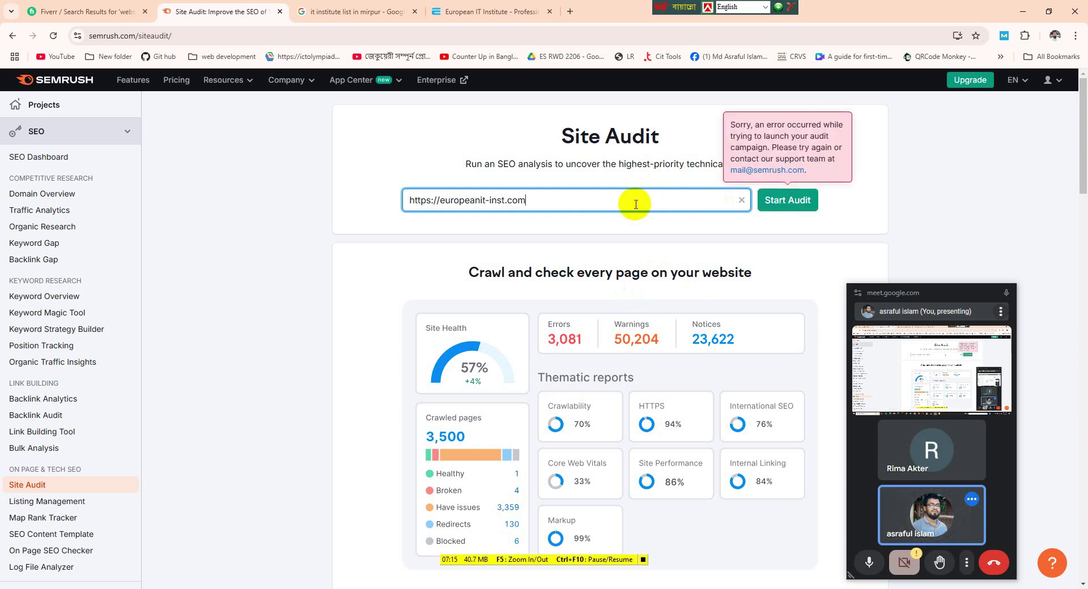
# Step: Return to the Google results and open the Nebulas IT "IT Training Center Mirpur" page in a new tab
pyautogui.click(327, 22)
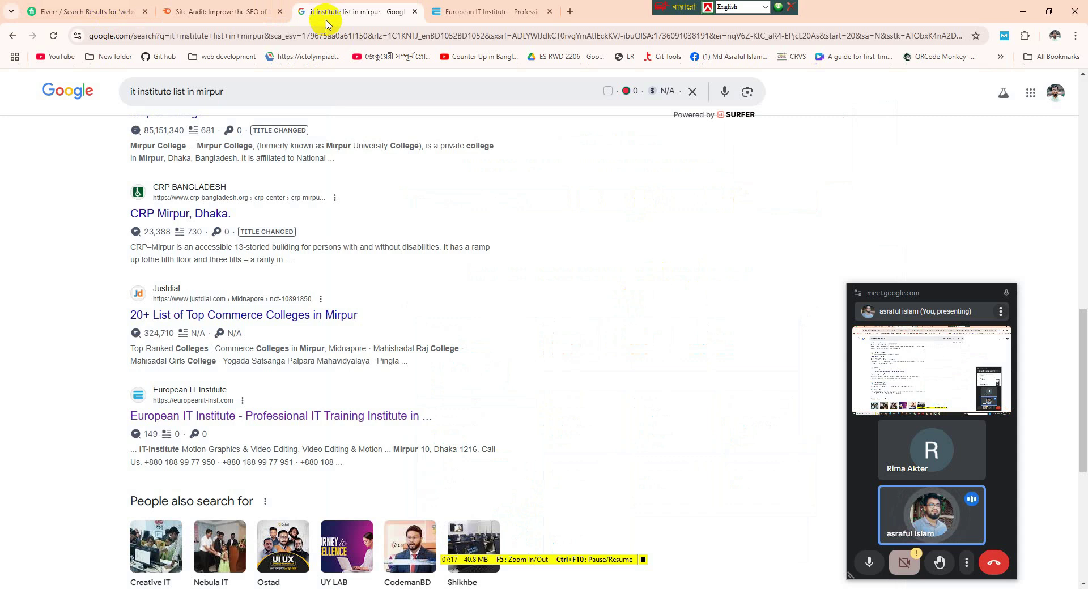
pyautogui.scroll(4, 347, 286)
pyautogui.scroll(6, 347, 286)
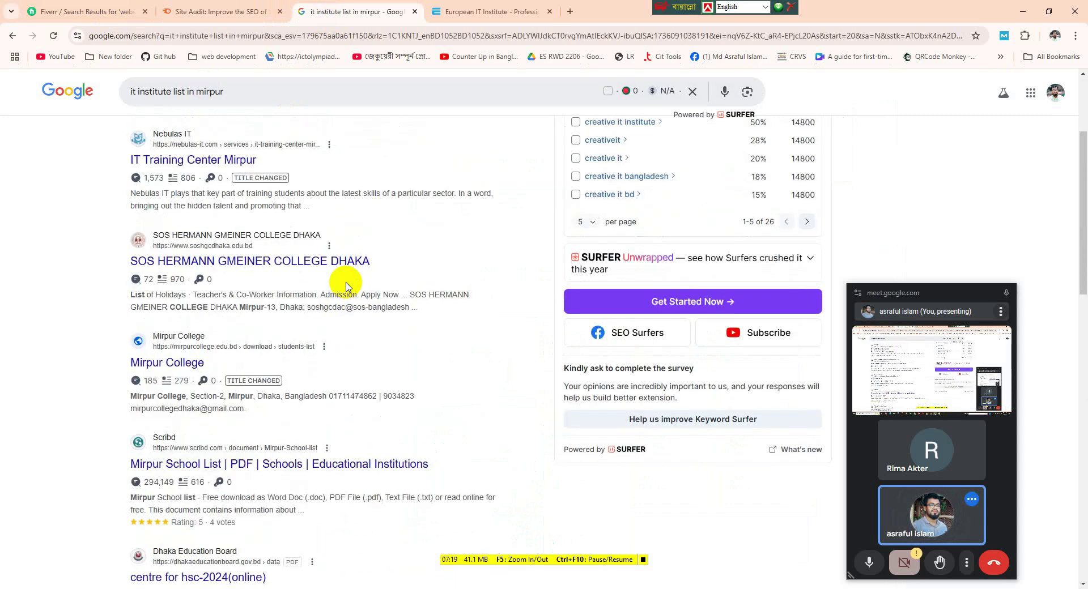
pyautogui.scroll(2, 347, 286)
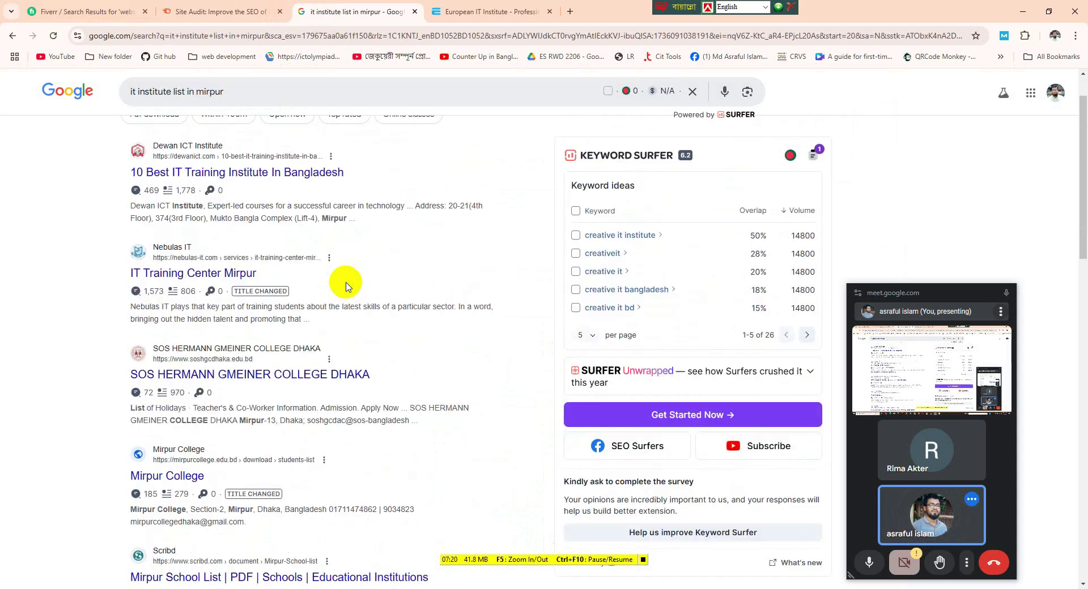
pyautogui.click(187, 274)
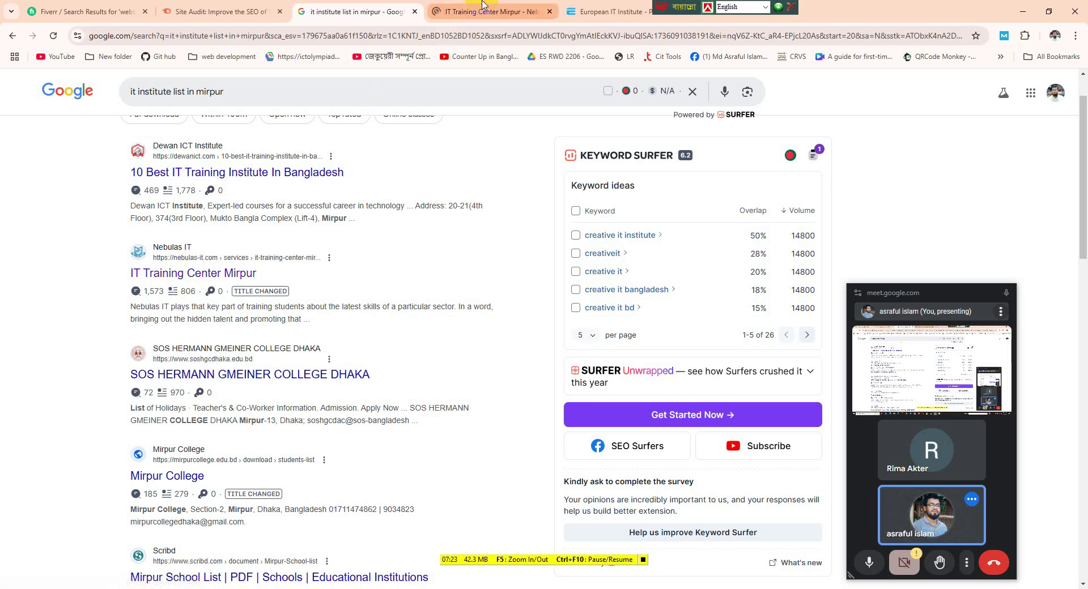
# Step: Shorten the Nebulas IT page address to nebulas-it.com, load that home page and copy its address
pyautogui.click(126, 35)
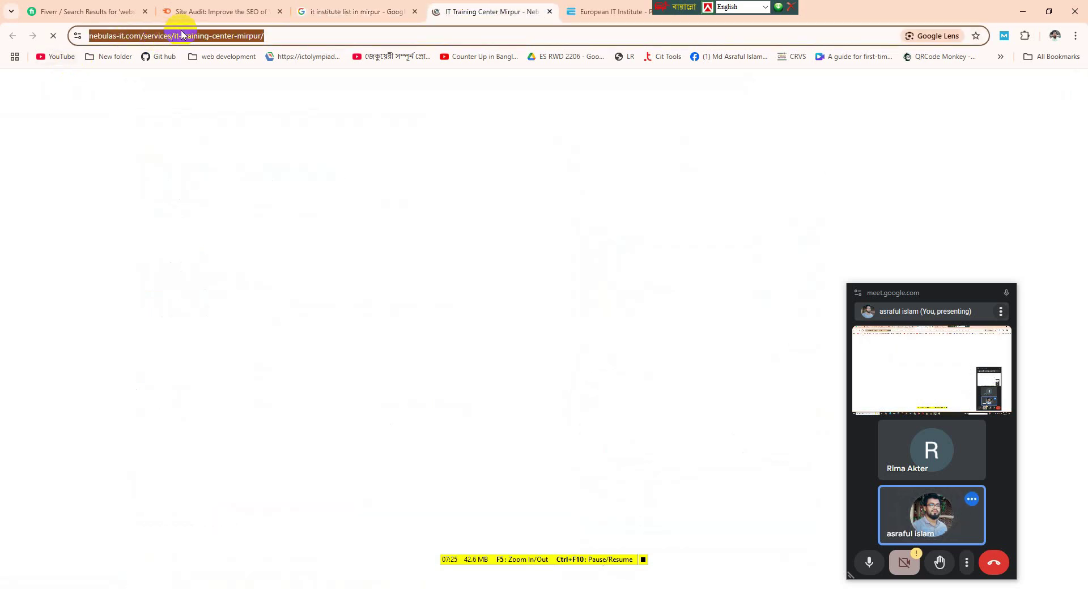
pyautogui.click(148, 35)
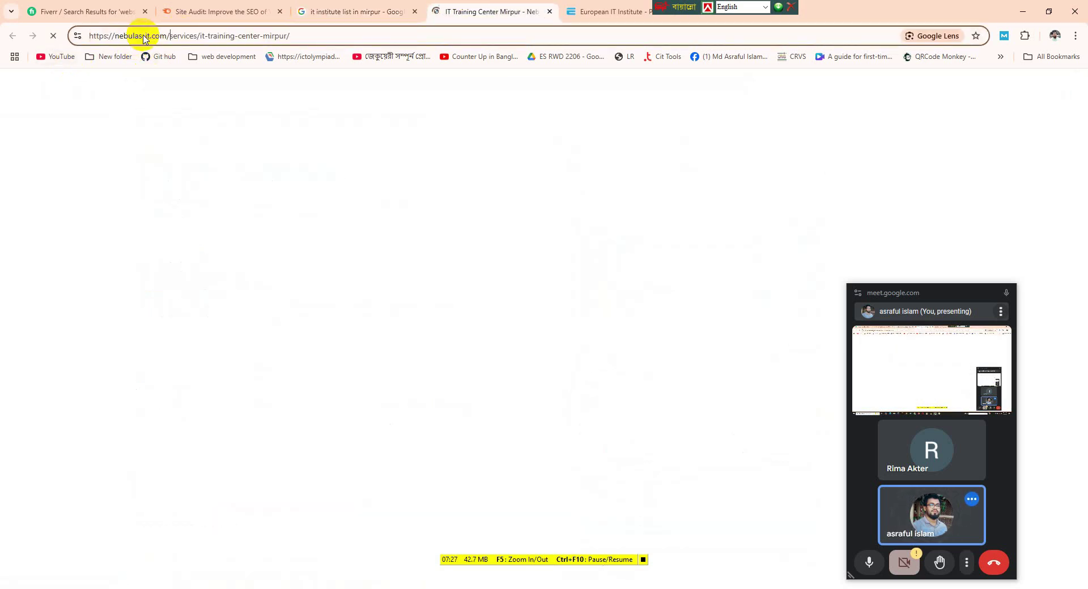
pyautogui.moveTo(166, 35); pyautogui.dragTo(328, 32)
pyautogui.press('BackSpace')
pyautogui.press('Return')
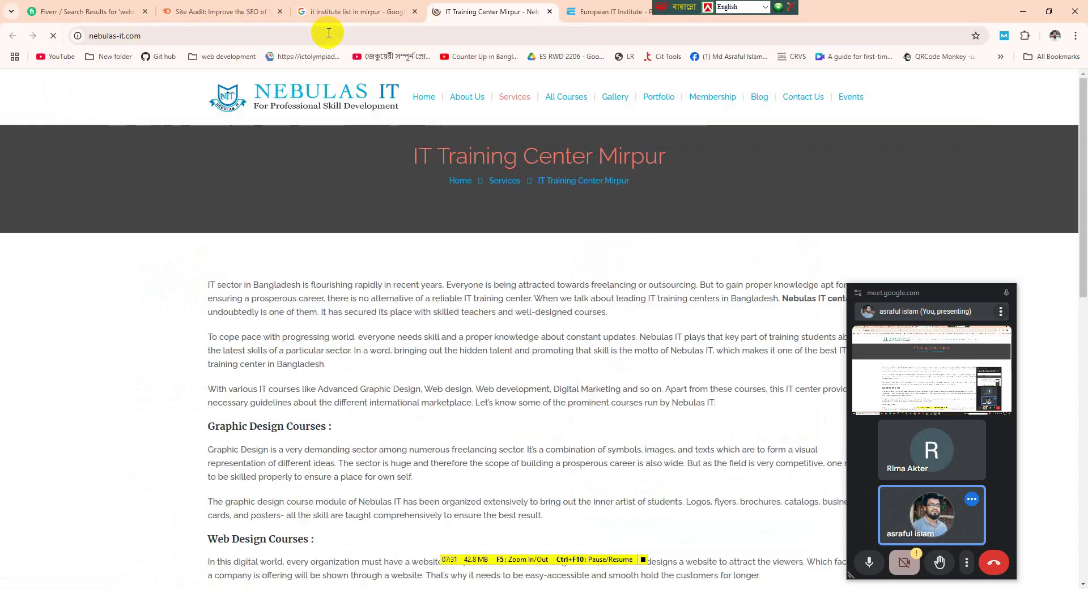
pyautogui.click(113, 36)
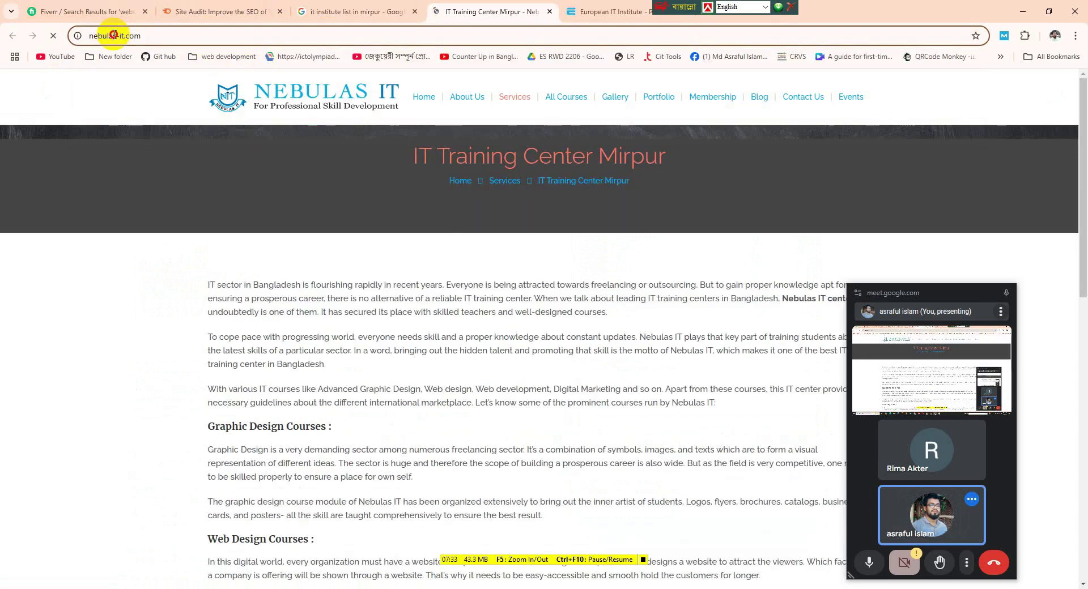
pyautogui.rightClick(113, 36)
pyautogui.click(162, 143)
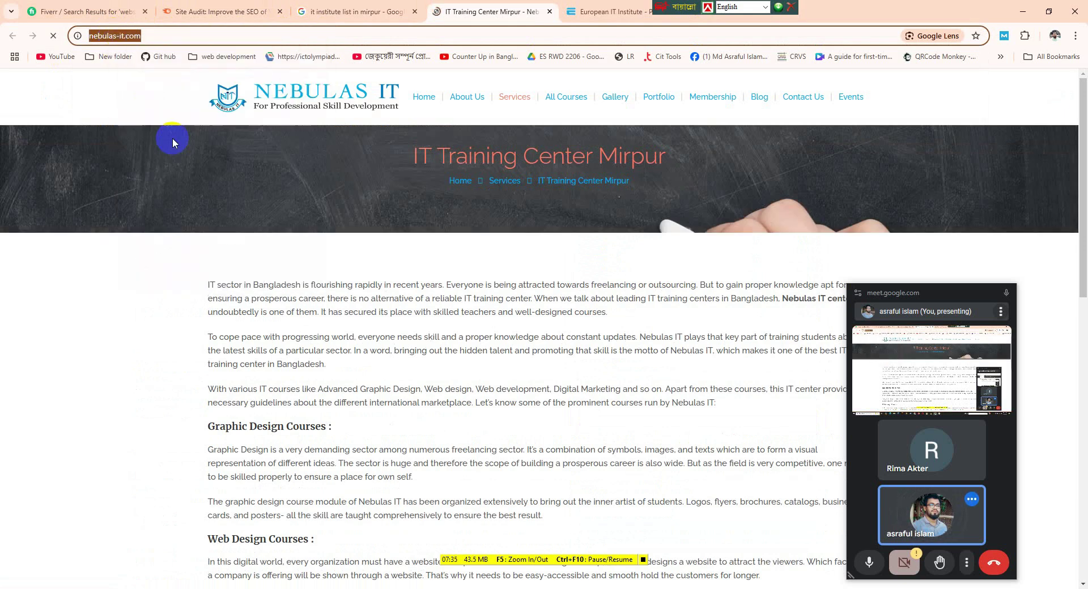
pyautogui.click(245, 7)
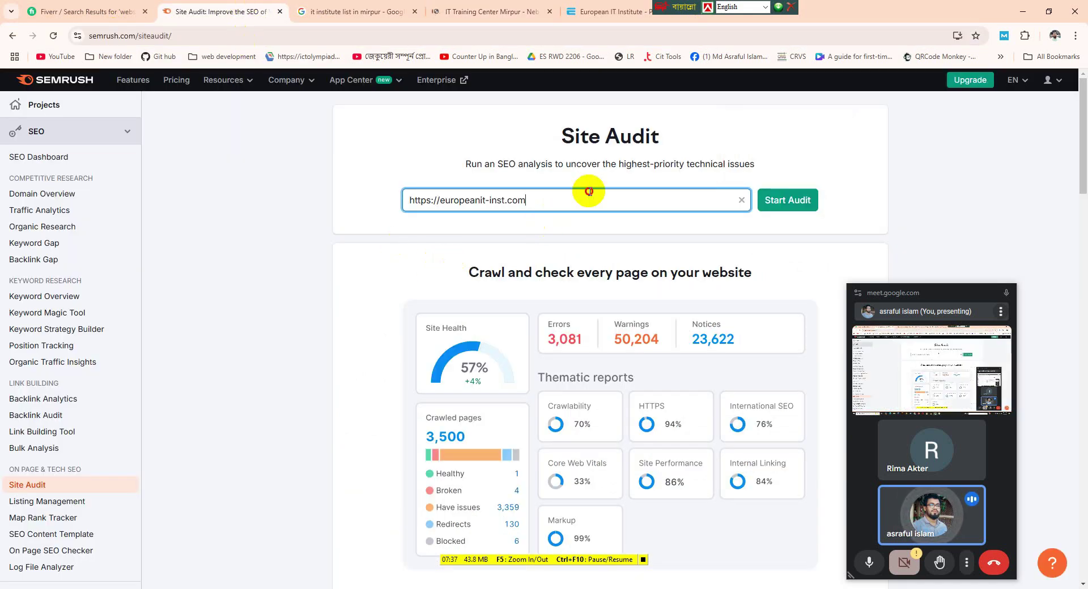
pyautogui.moveTo(583, 195); pyautogui.dragTo(395, 196)
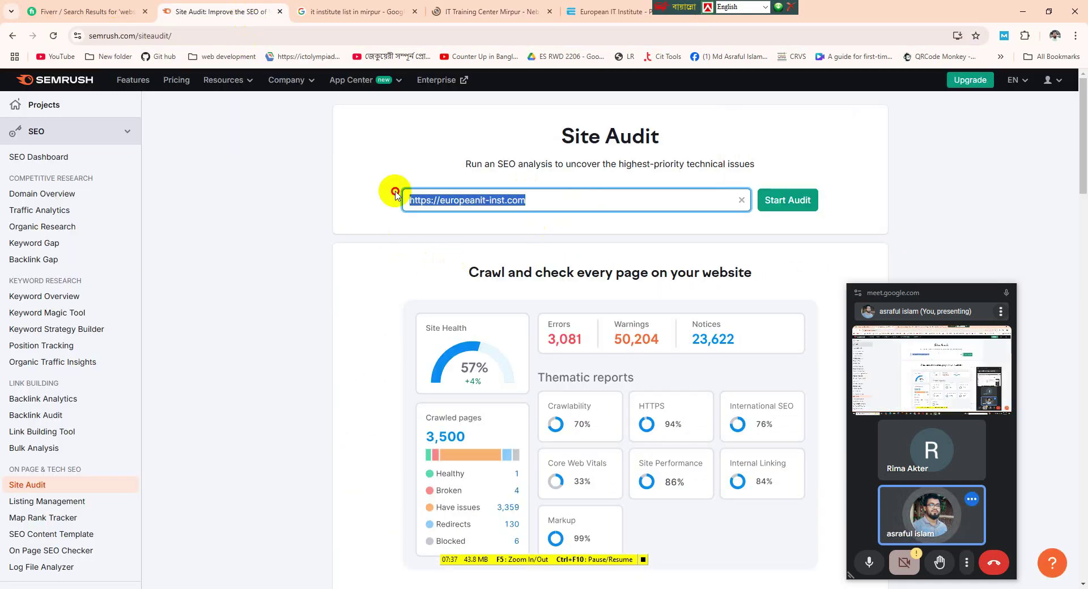
pyautogui.rightClick(430, 200)
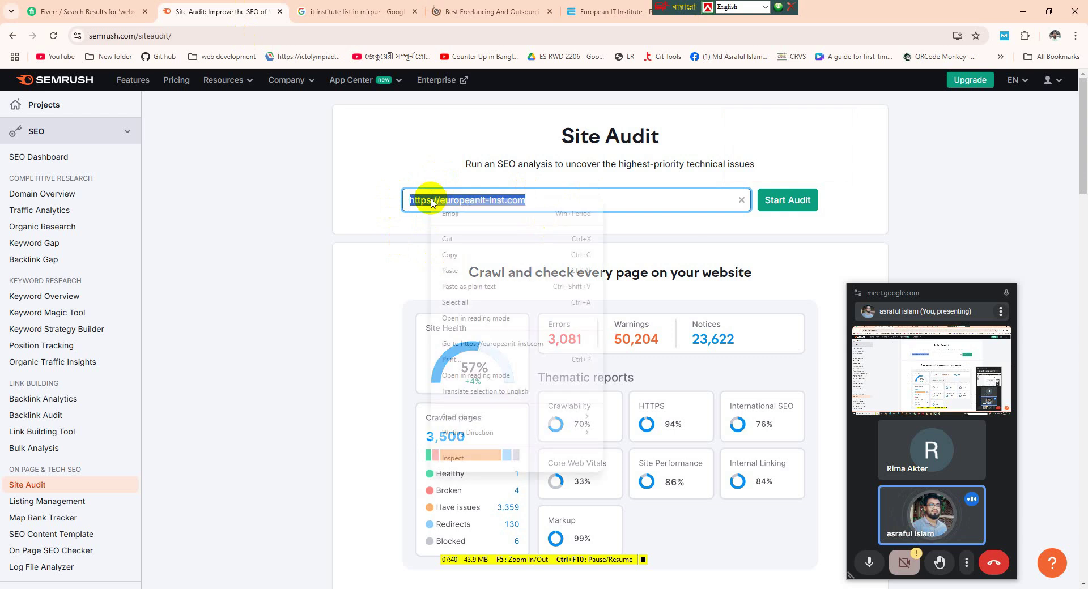
pyautogui.click(471, 272)
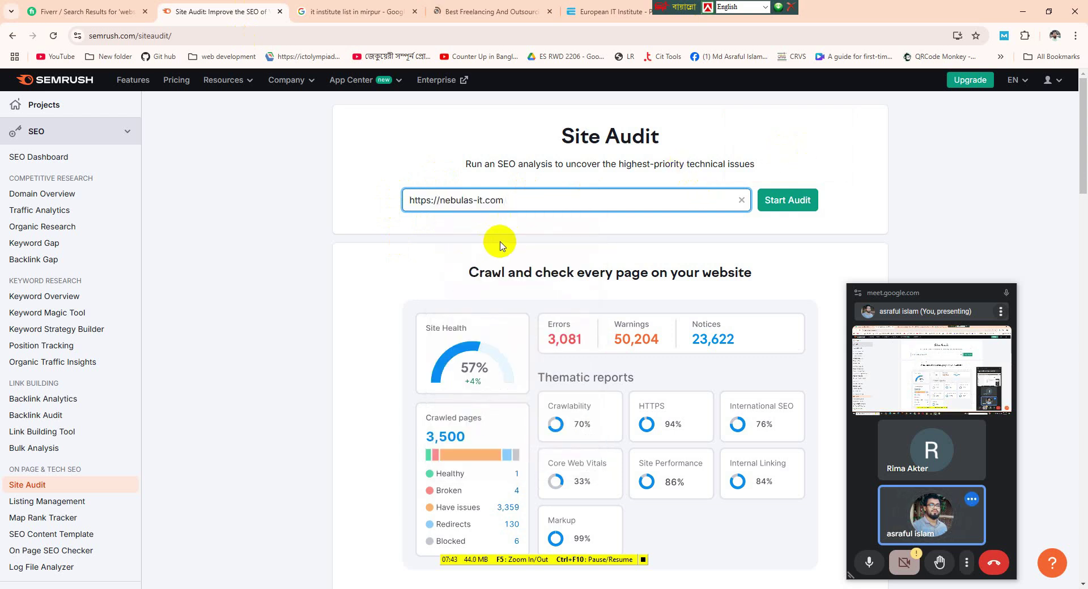
pyautogui.click(803, 209)
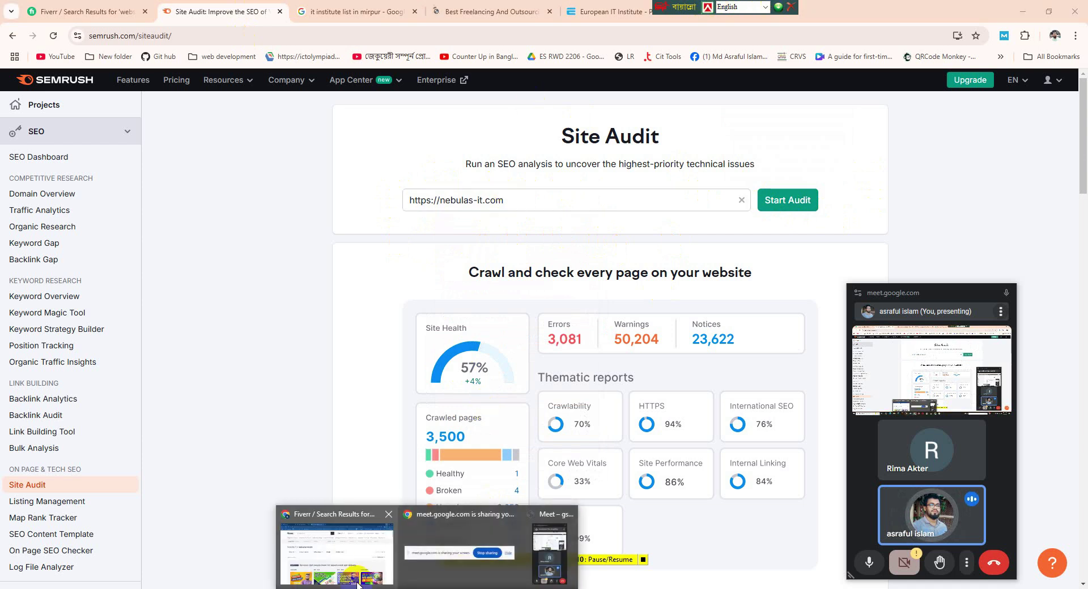
# Step: Switch to the other Chrome window, search Google for semrush in a new tab and open the Semrush site
pyautogui.click(337, 558)
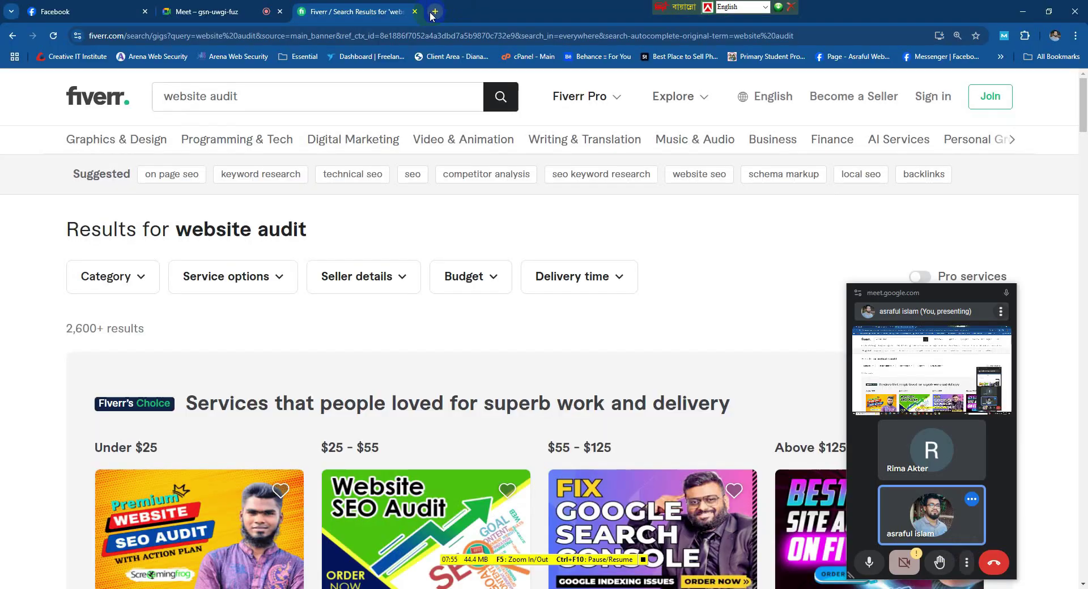
pyautogui.hotkey('ctrl', 't')
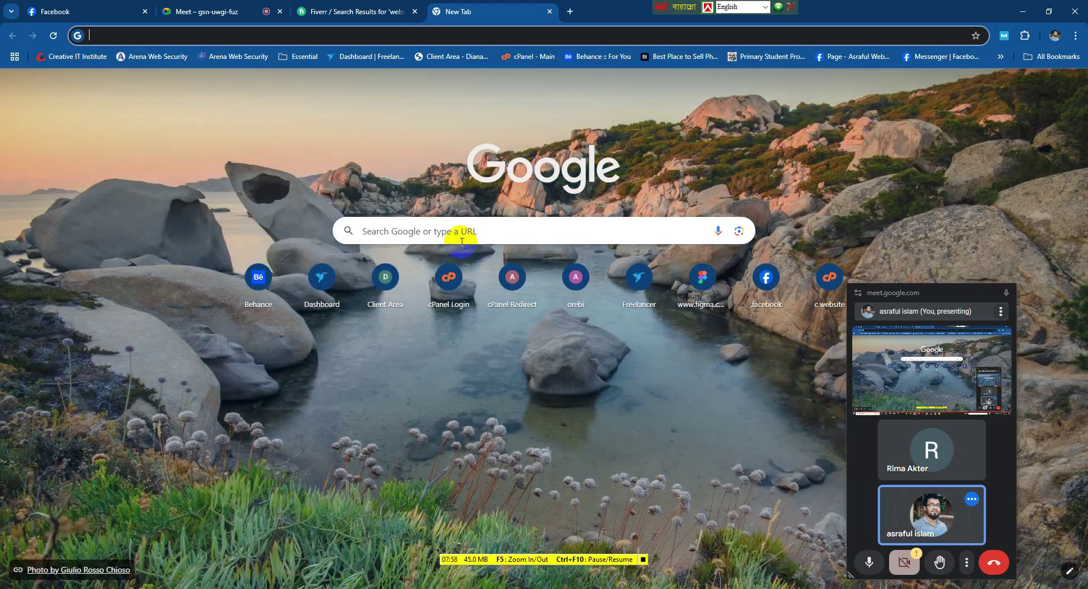
pyautogui.click(461, 236)
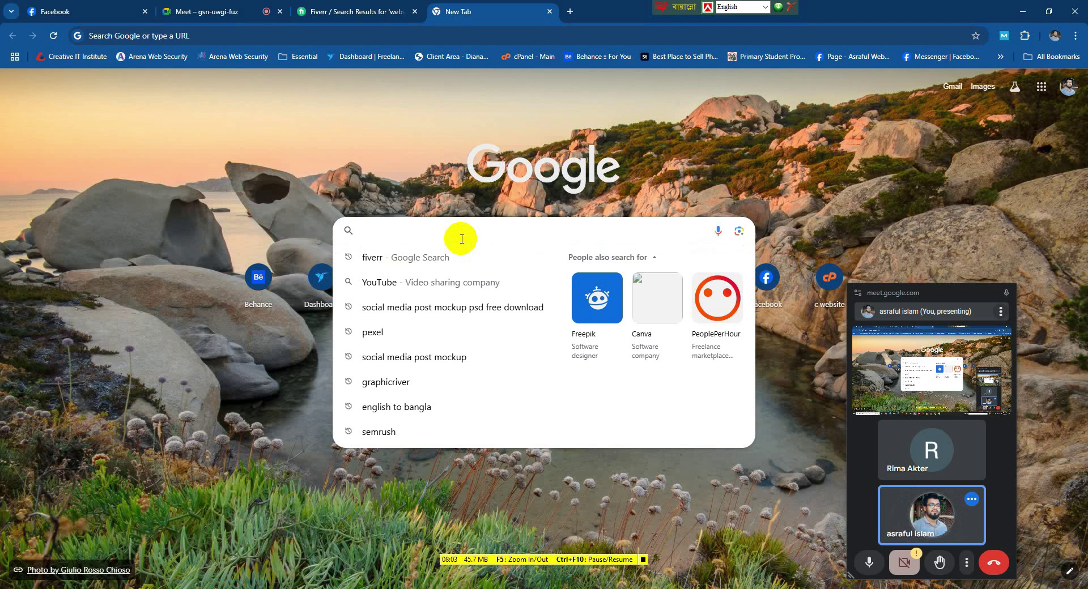
pyautogui.write('semrush')
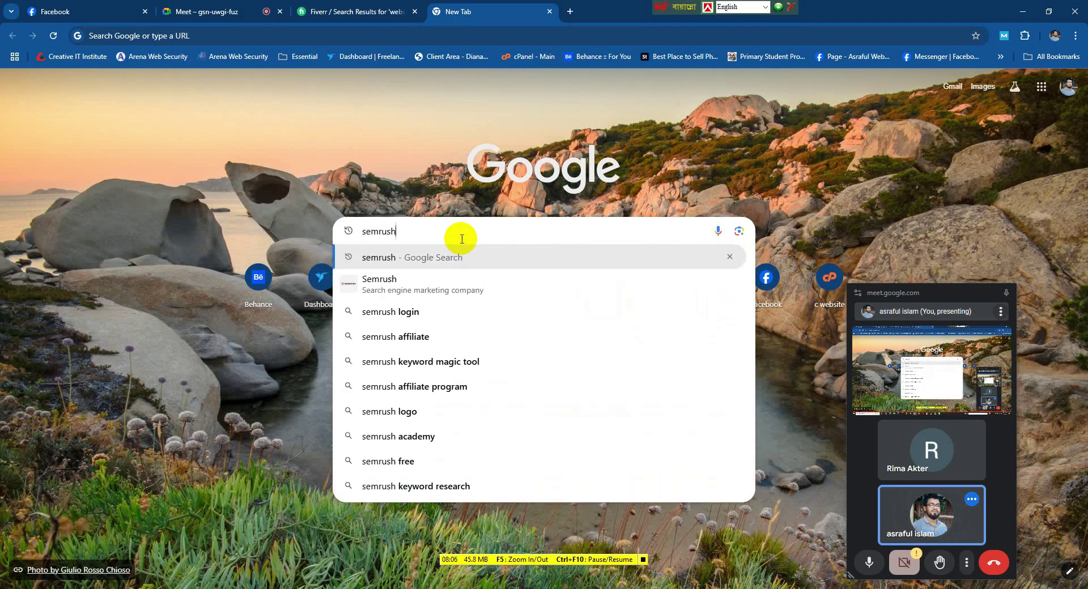
pyautogui.press('Return')
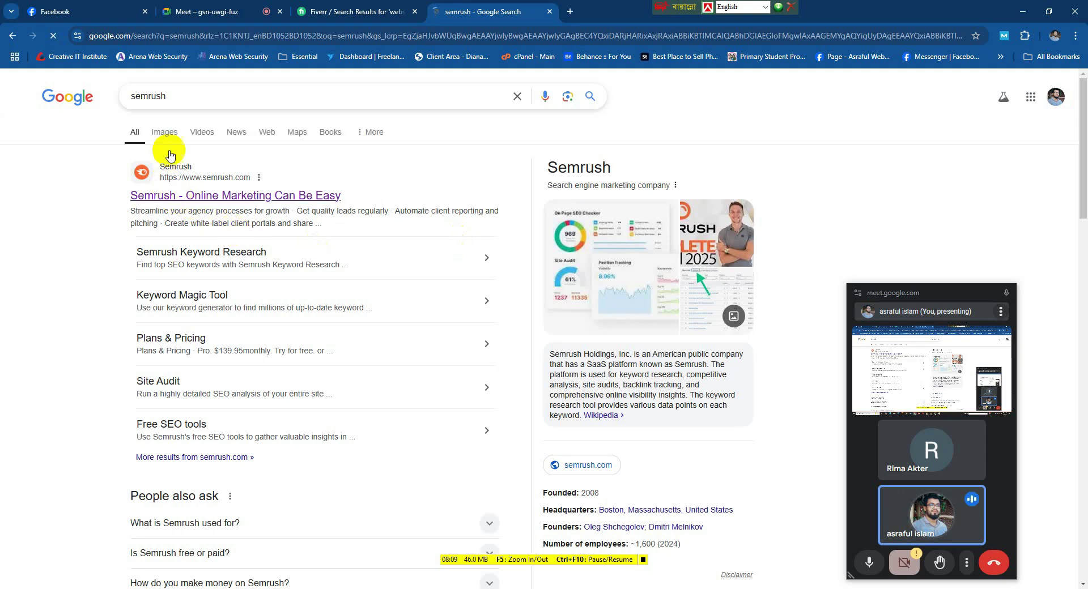
pyautogui.click(175, 167)
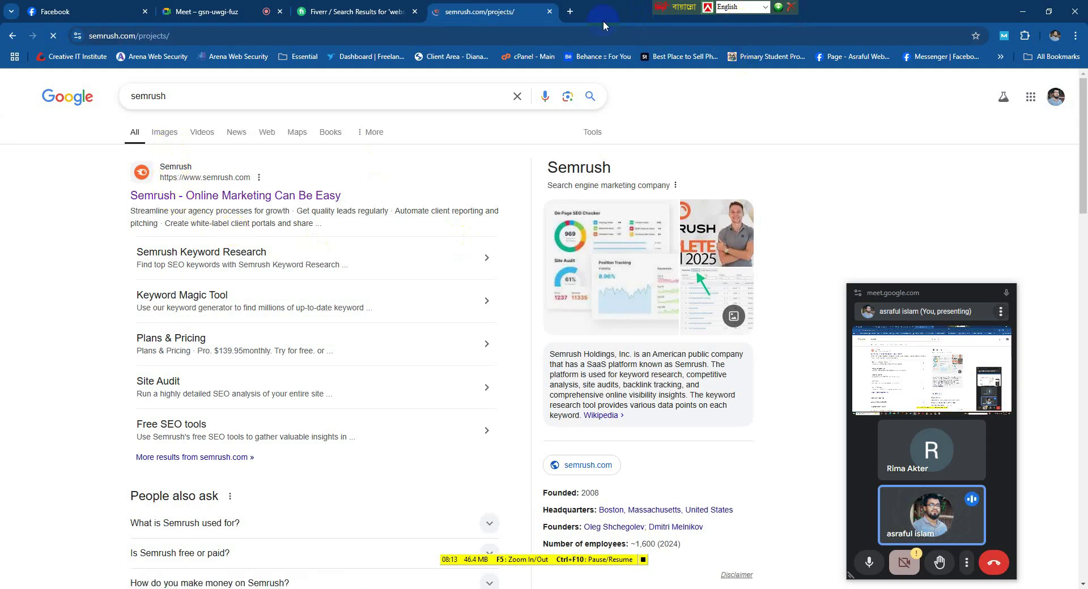
# Step: Search Google for seoquake in another new tab
pyautogui.click(569, 10)
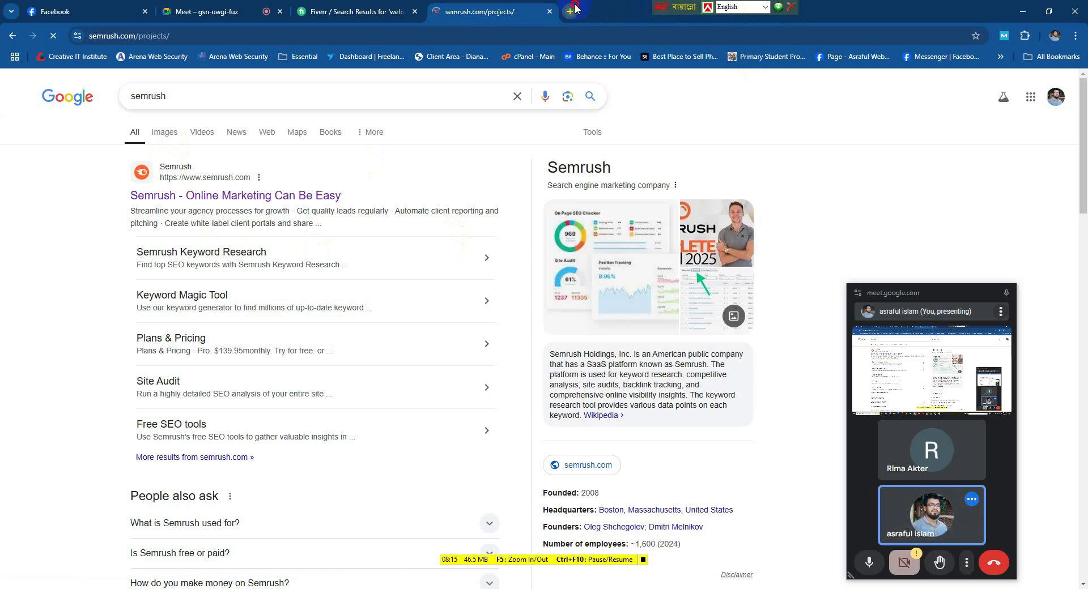
pyautogui.click(385, 245)
pyautogui.write('sew')
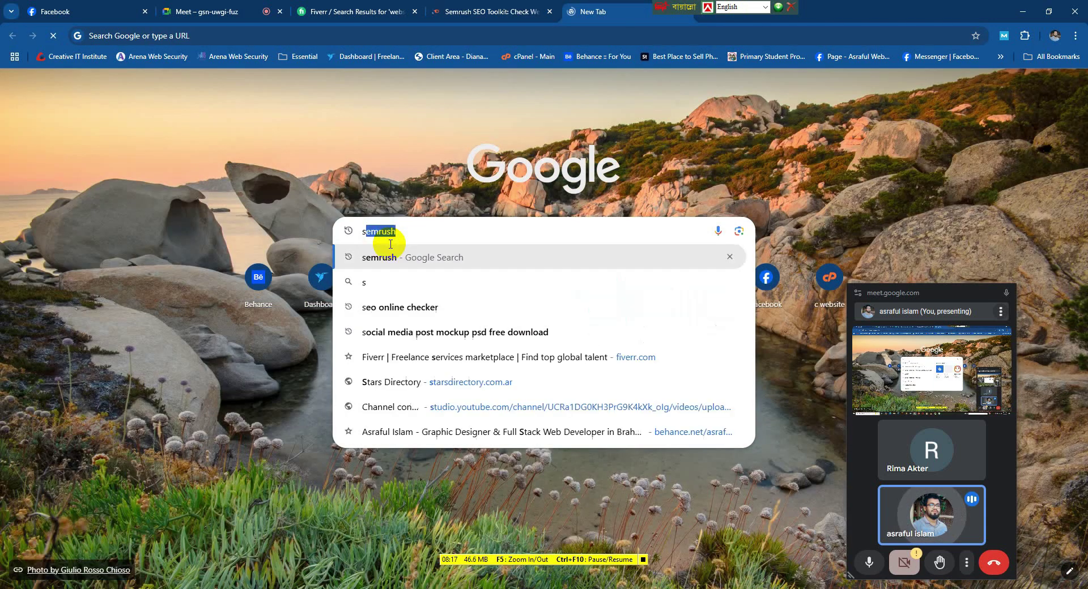
pyautogui.press('BackSpace')
pyautogui.write('oqu')
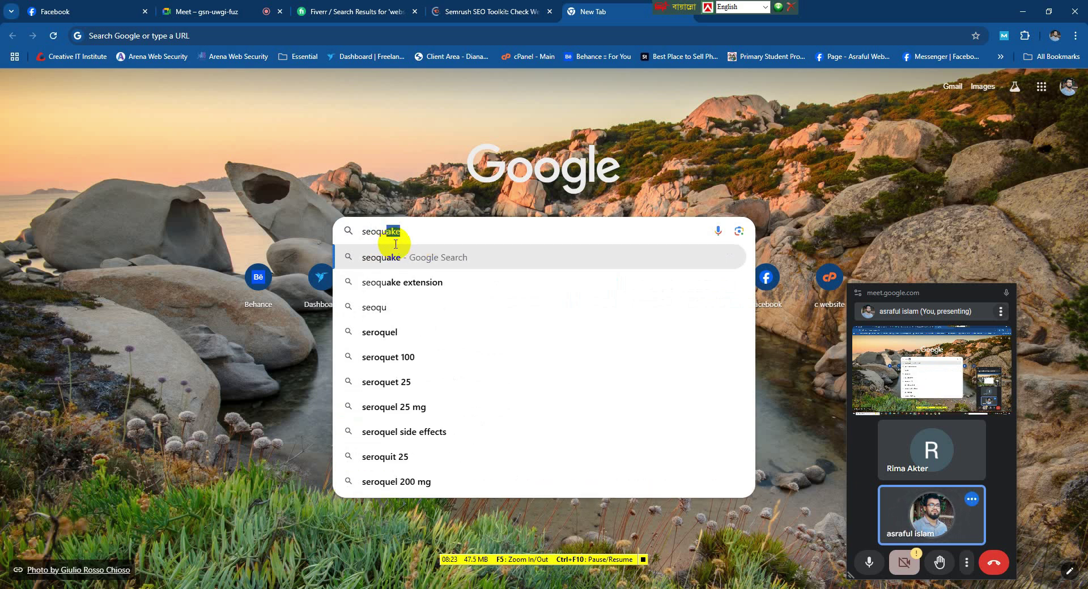
pyautogui.write('ake')
pyautogui.press('Return')
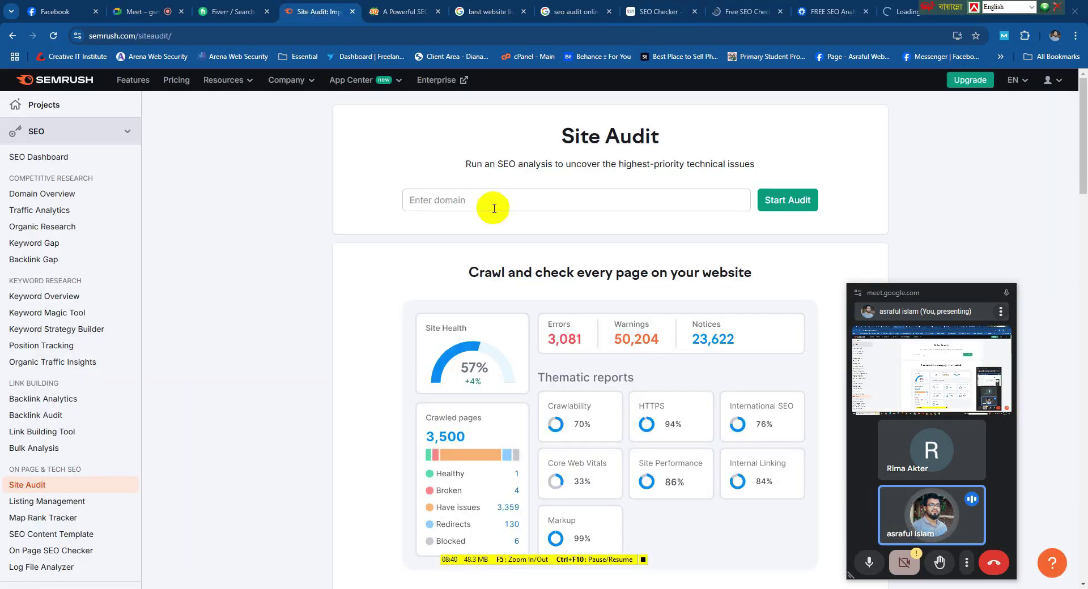
pyautogui.click(478, 198)
pyautogui.rightClick(478, 196)
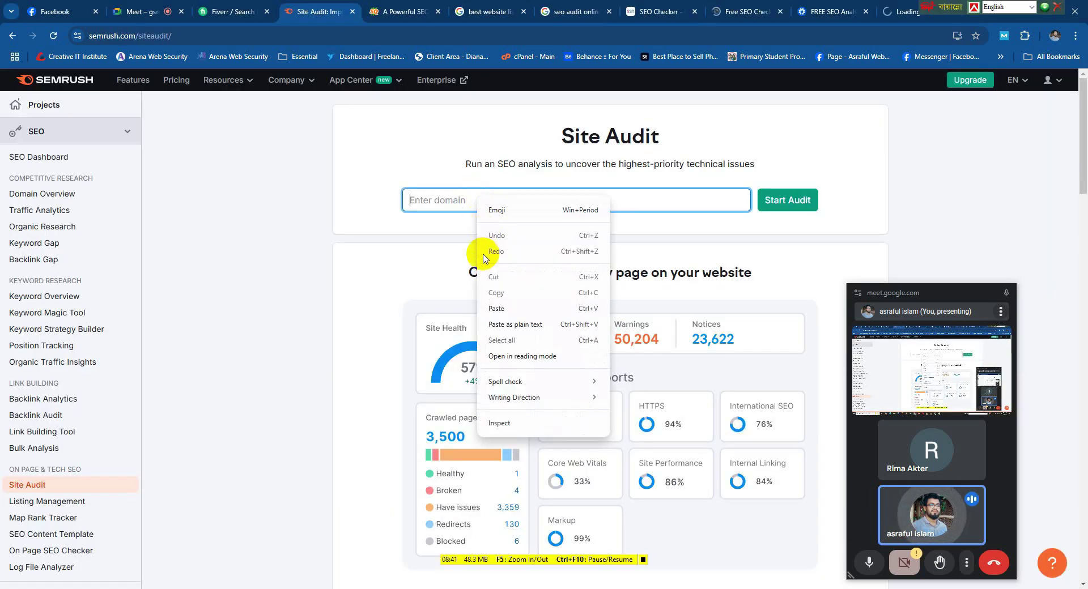
pyautogui.click(491, 310)
pyautogui.hotkey('ctrl', 'v')
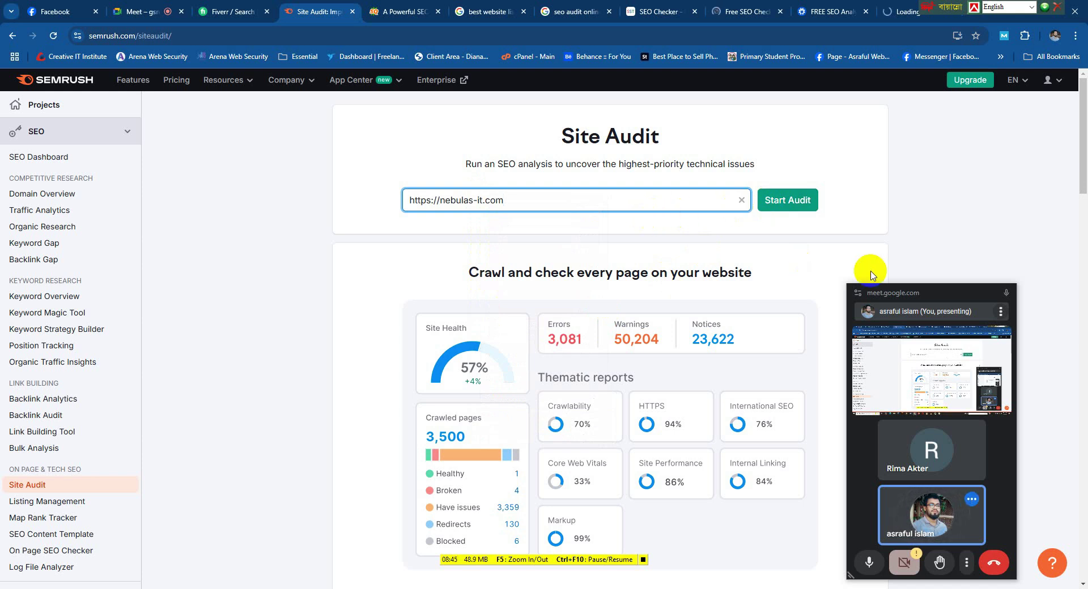
pyautogui.click(793, 208)
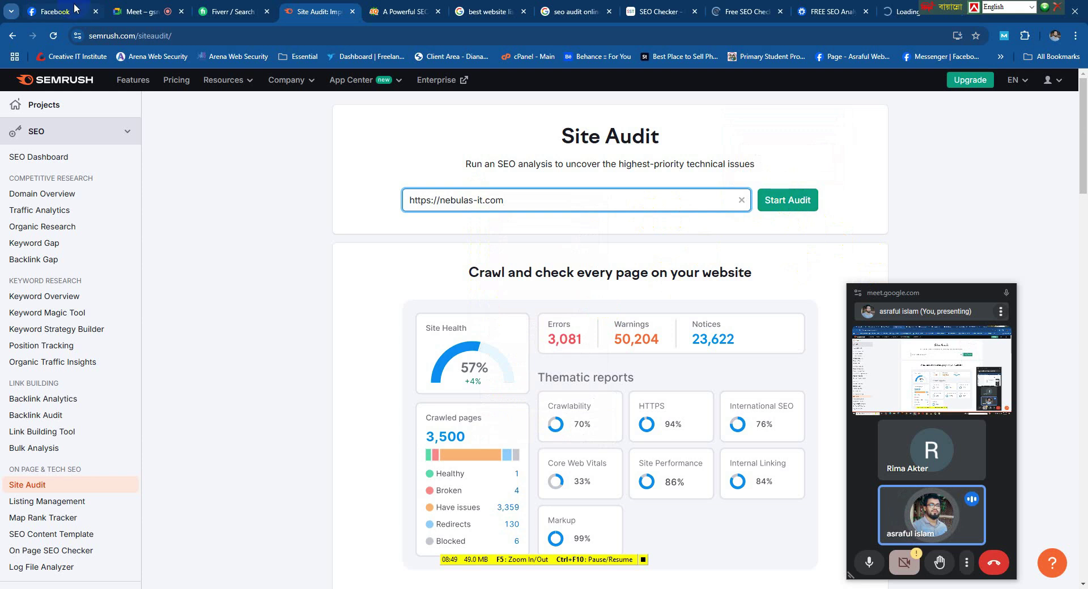
# Step: Look through the SEOquake, SmallSEOTools, Sitechecker and AIOSEO pages, dismissing the notification and ad pop-ups and moving the language bar off the last browser tab
pyautogui.click(393, 8)
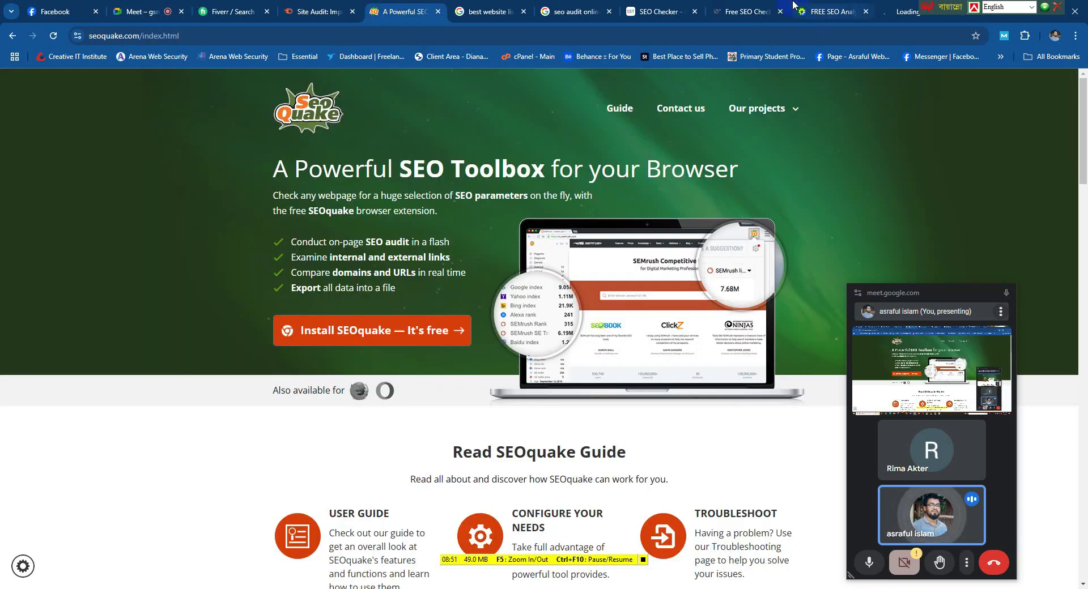
pyautogui.click(657, 7)
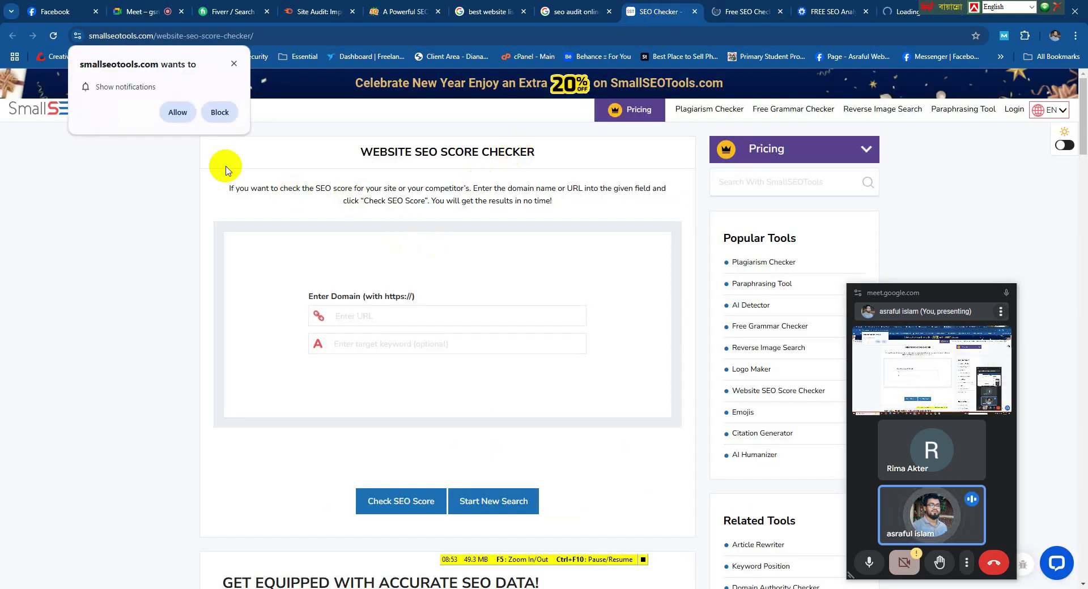
pyautogui.click(234, 62)
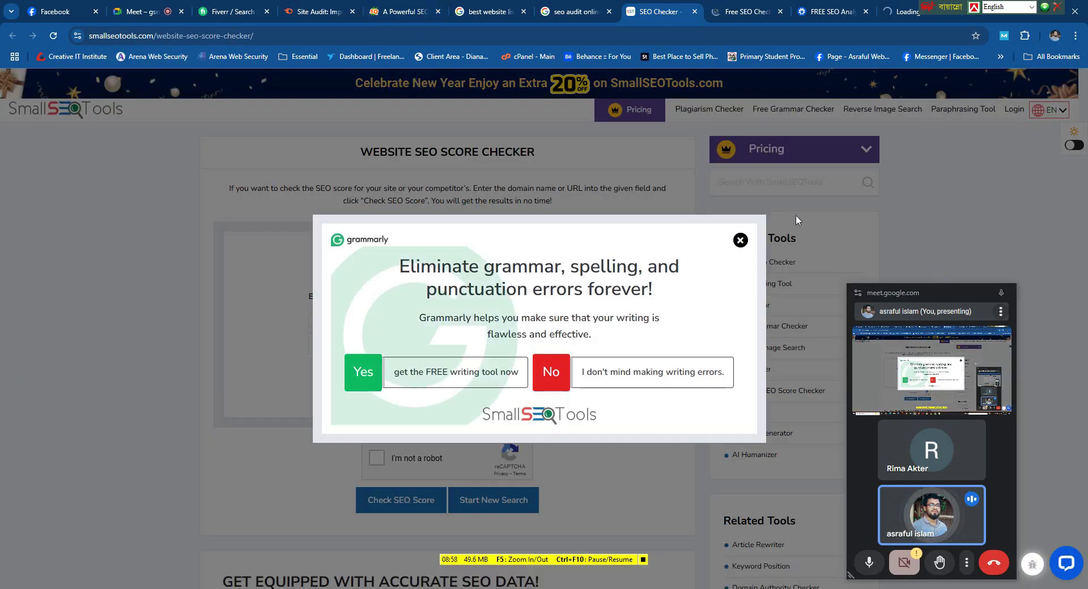
pyautogui.click(740, 240)
pyautogui.click(743, 13)
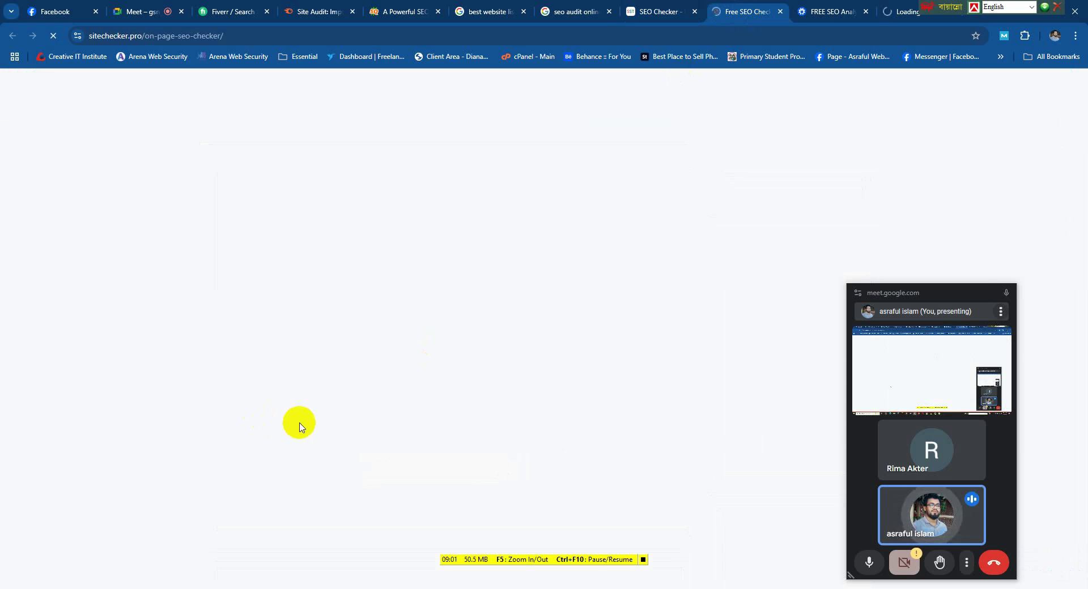
pyautogui.click(836, 6)
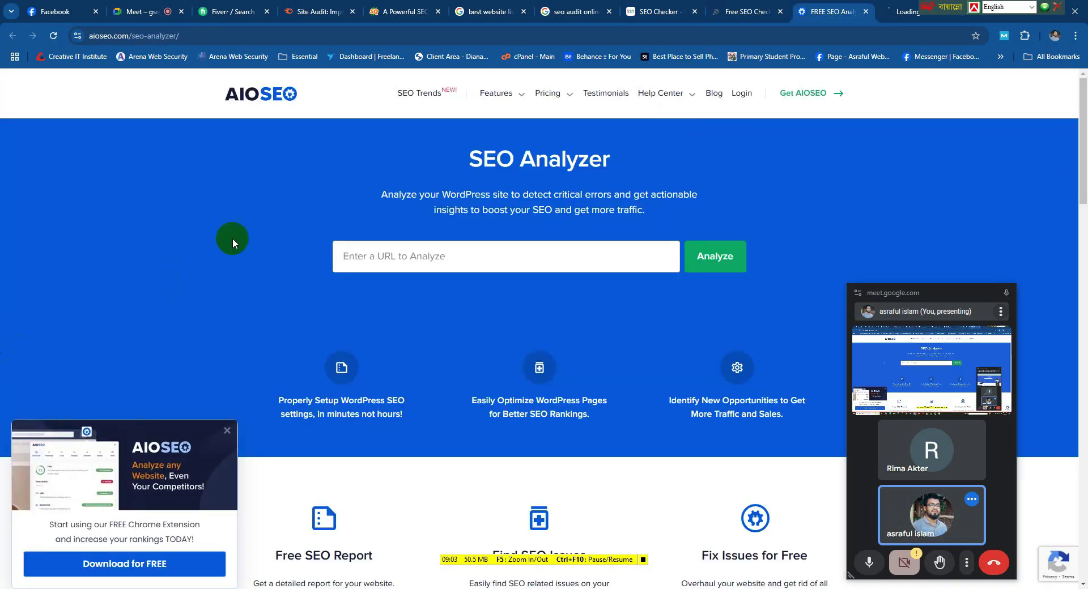
pyautogui.click(741, 12)
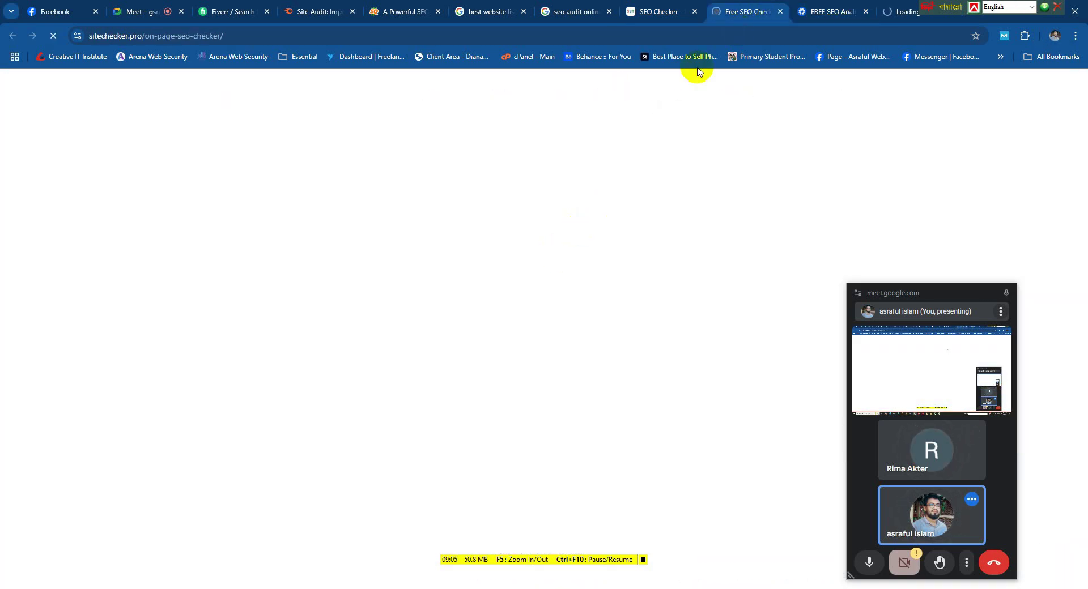
pyautogui.click(905, 9)
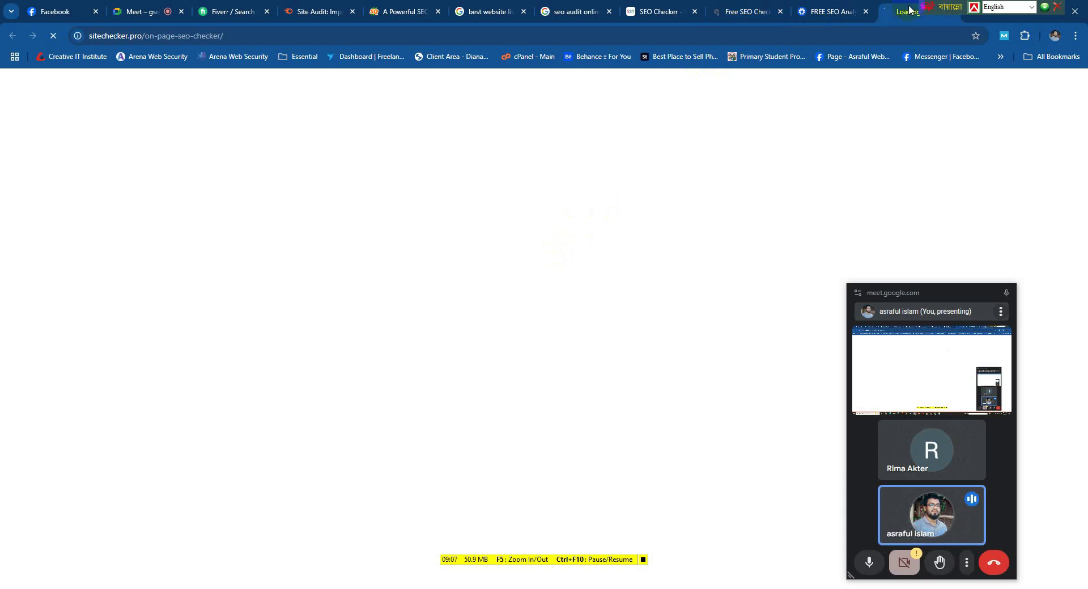
pyautogui.moveTo(927, 7); pyautogui.dragTo(245, 7)
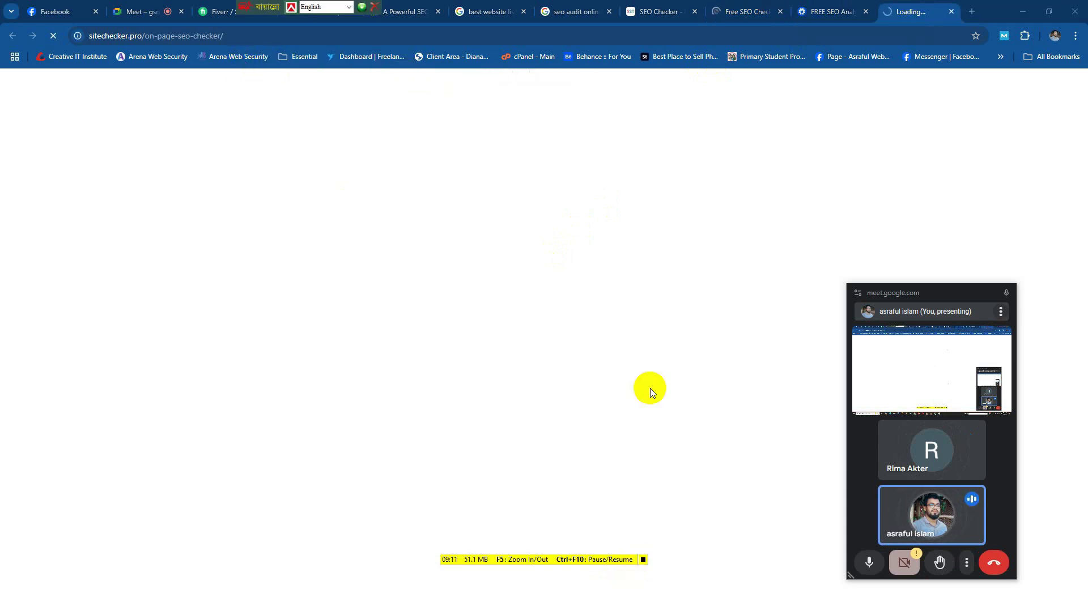
pyautogui.click(832, 11)
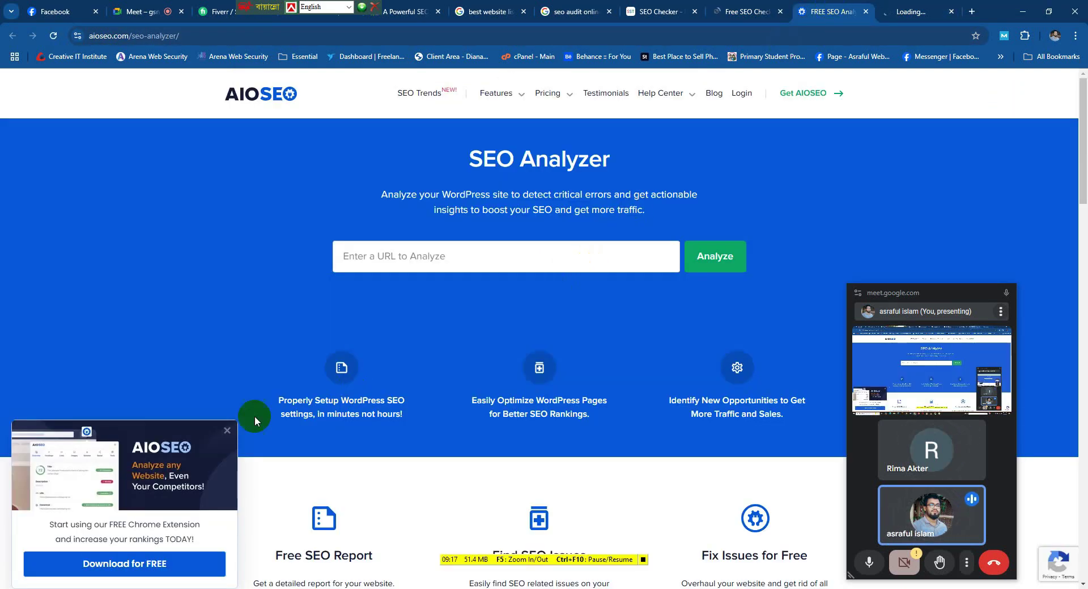
pyautogui.click(226, 431)
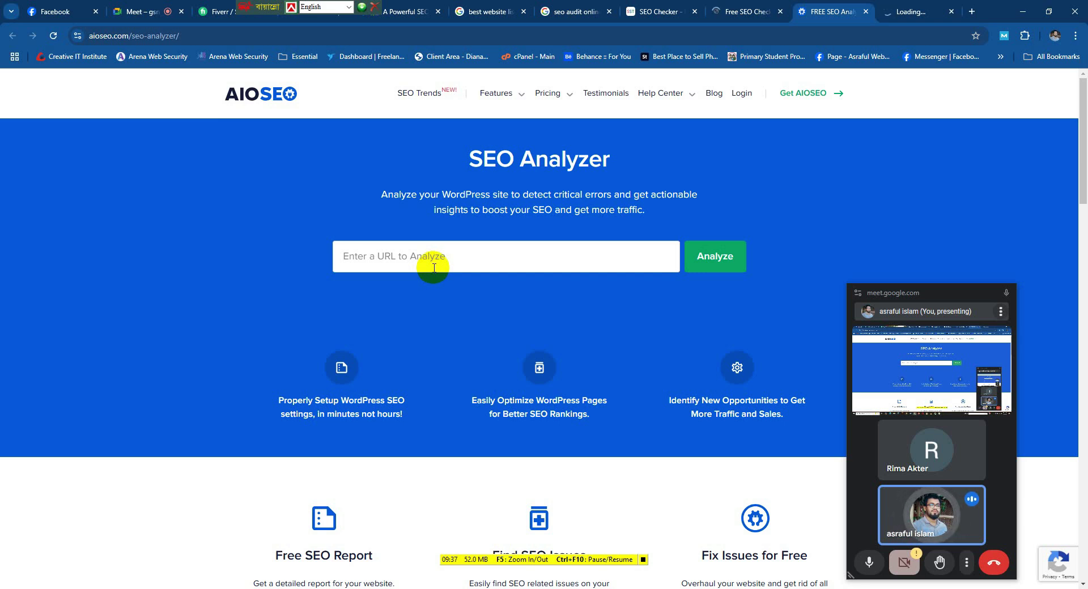
pyautogui.scroll(-1, 434, 268)
pyautogui.scroll(1, 433, 266)
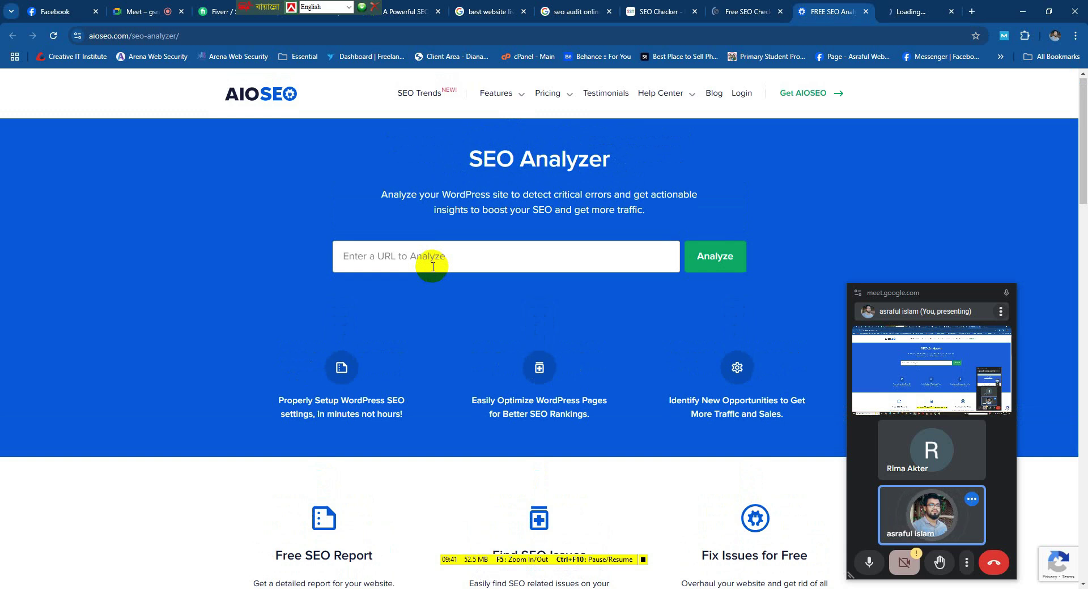
pyautogui.click(433, 265)
pyautogui.rightClick(429, 258)
pyautogui.click(461, 371)
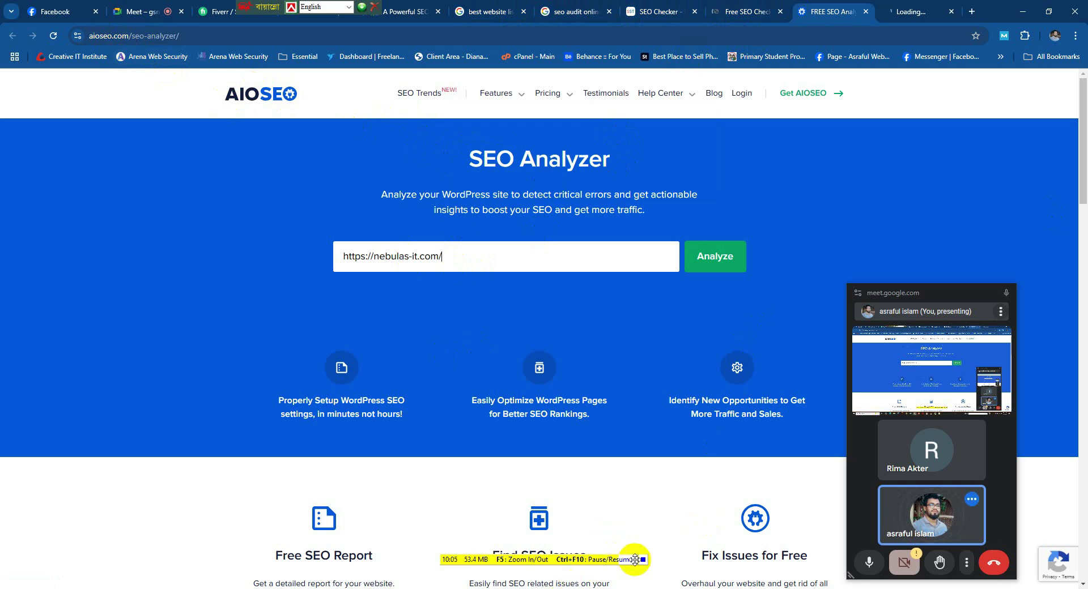
# Step: Check the SmallSEOTools score checker and Sitechecker pages again as alternative audit tools
pyautogui.click(573, 11)
pyautogui.click(659, 11)
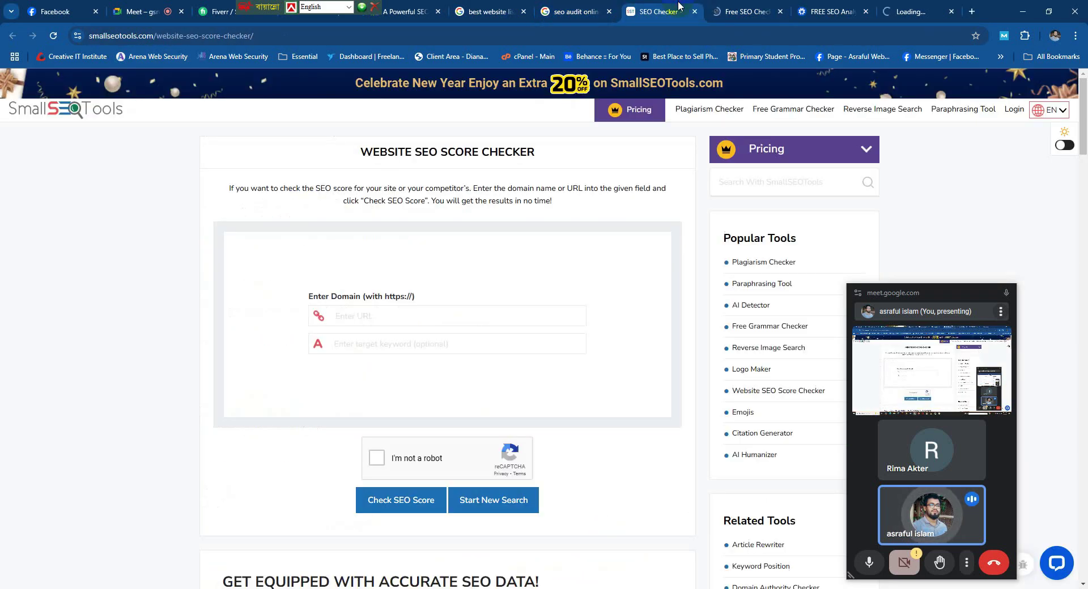
pyautogui.click(740, 12)
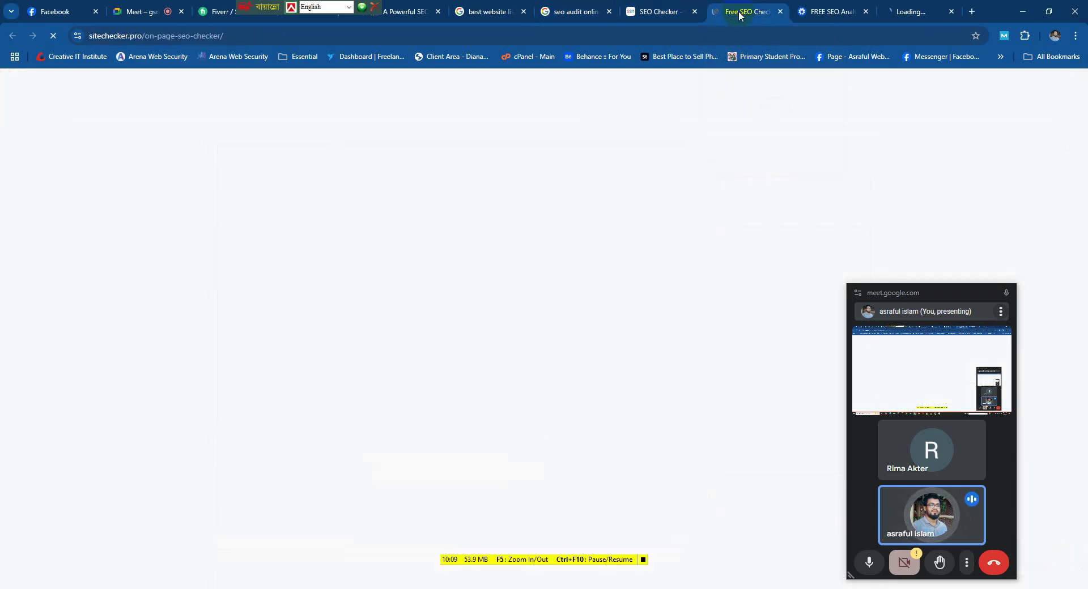
pyautogui.click(683, 13)
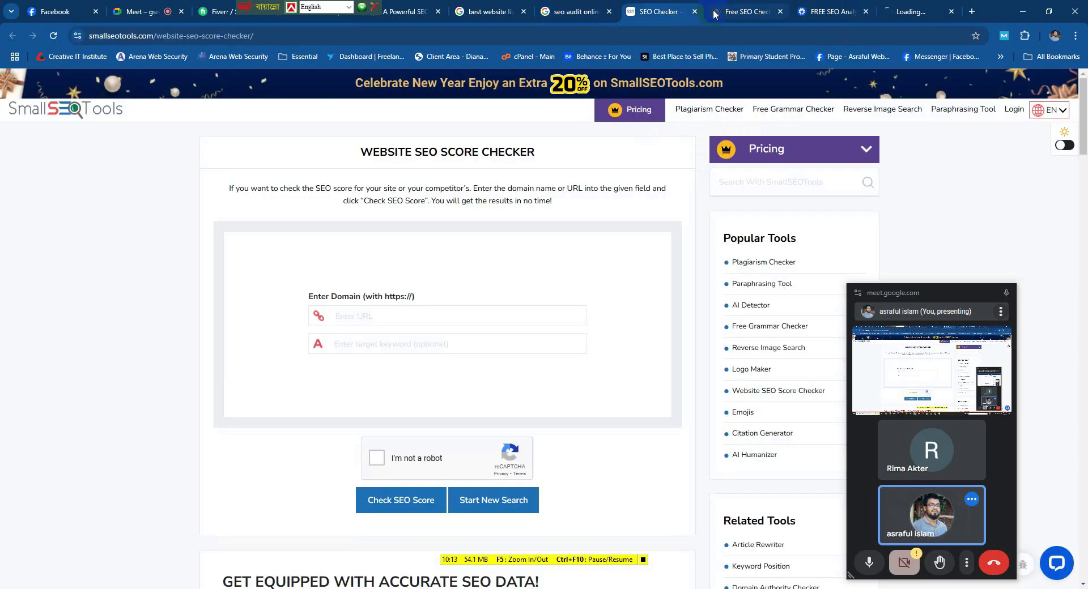
pyautogui.click(743, 12)
pyautogui.click(826, 11)
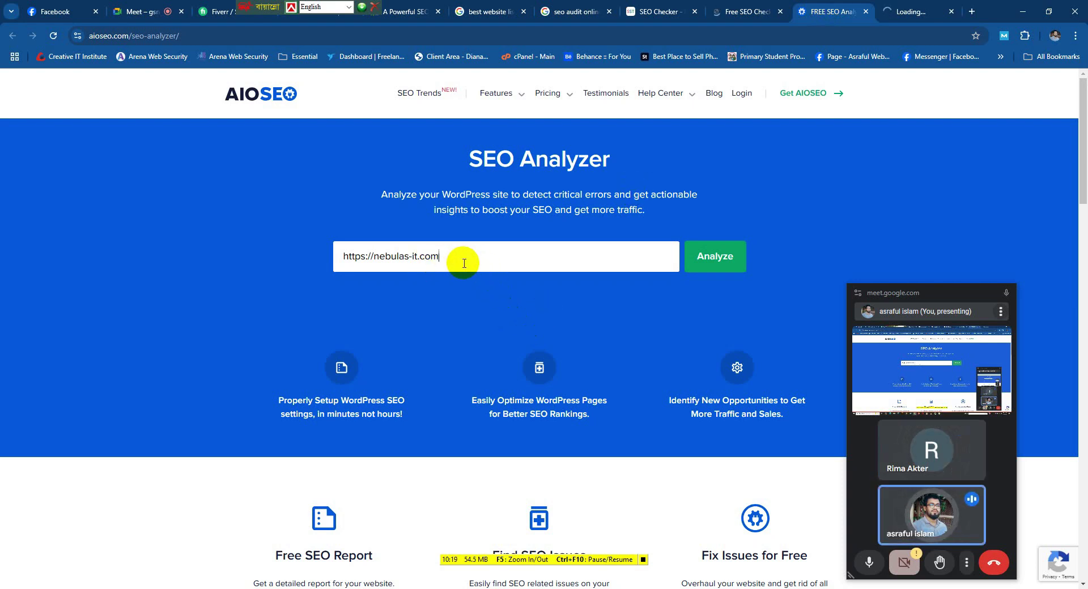
pyautogui.click(700, 259)
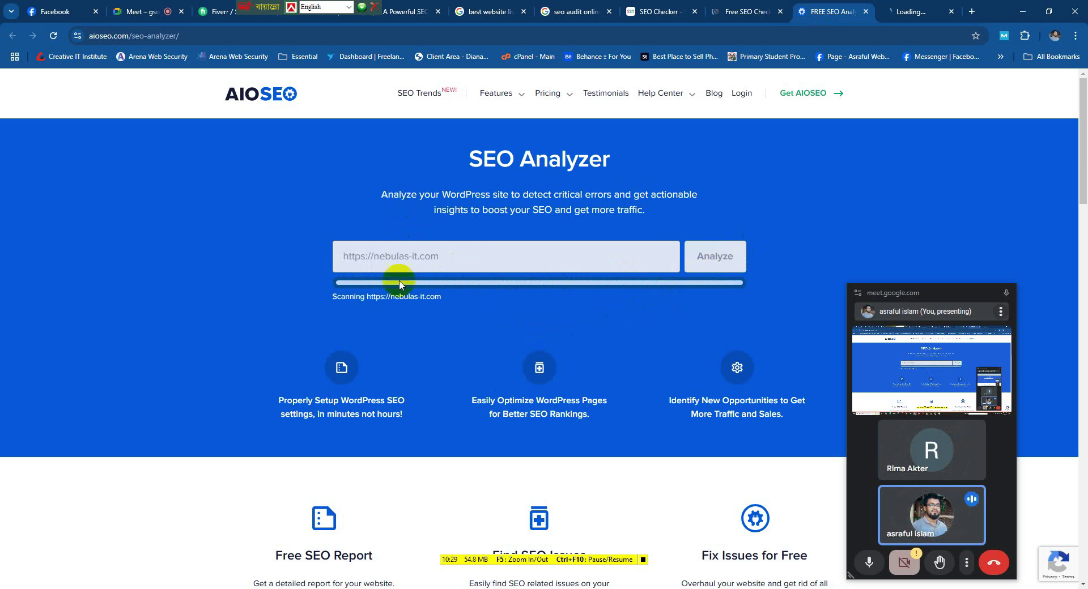
# Step: Review the overall score in the nebulas-it.com SEO report and filter its items to Critical Issues
pyautogui.scroll(-1, 506, 309)
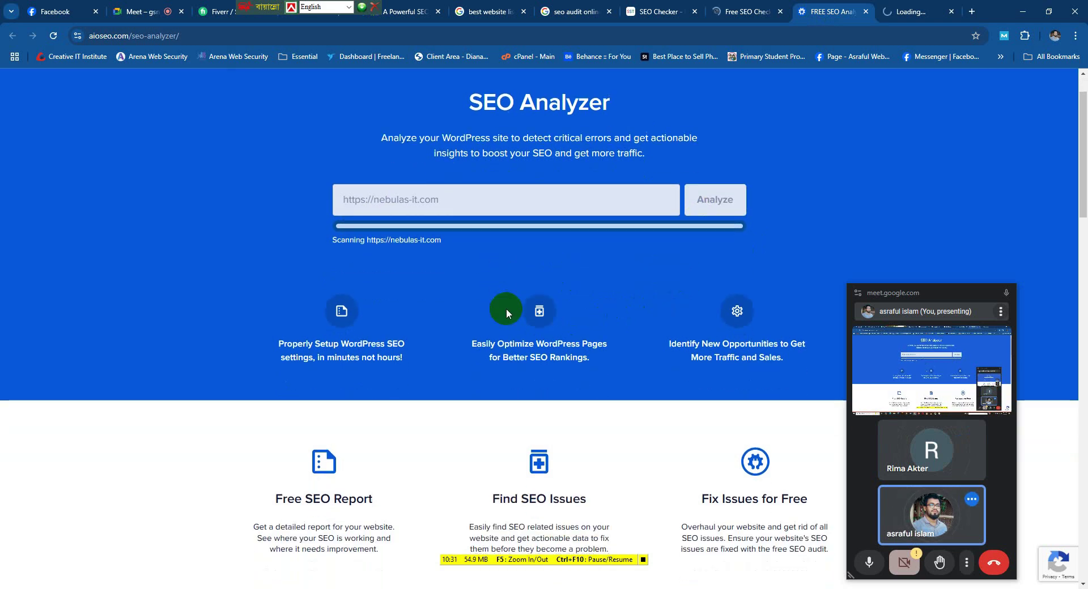
pyautogui.scroll(1, 506, 308)
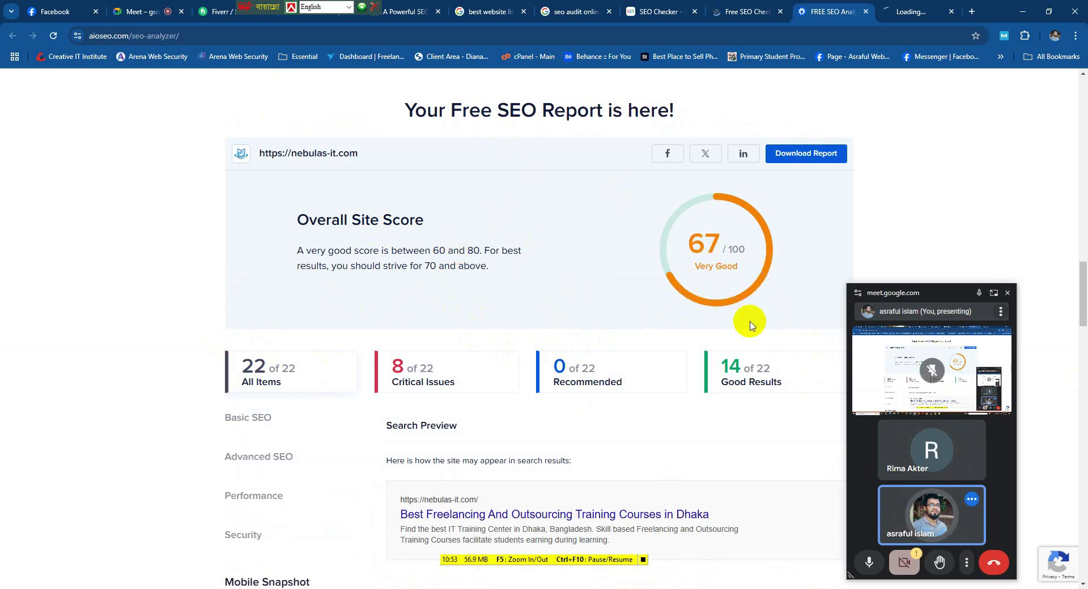
pyautogui.scroll(-1, 518, 431)
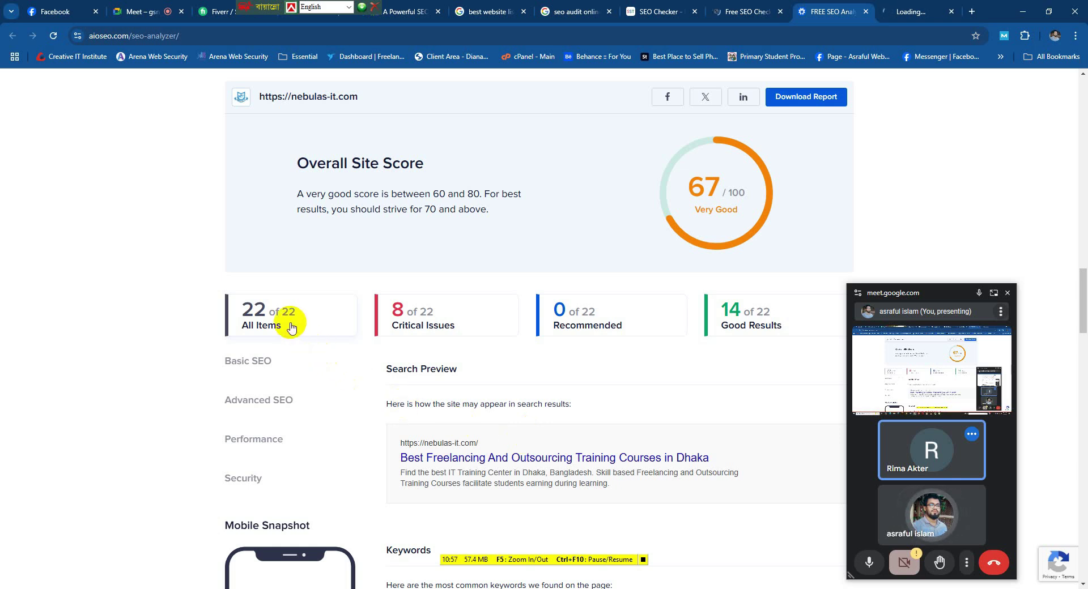
pyautogui.scroll(-1, 290, 328)
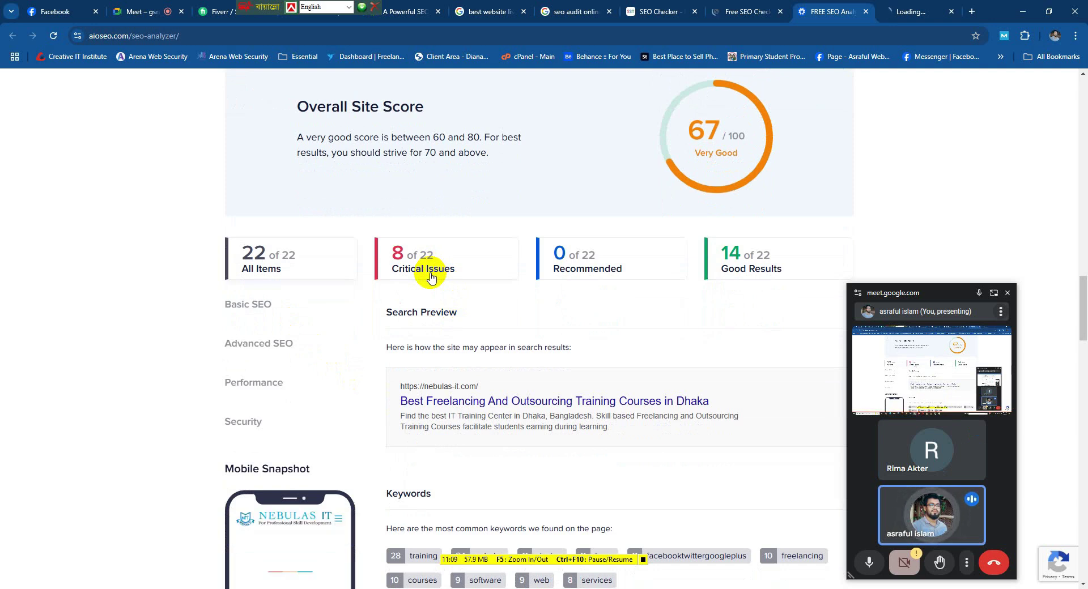
pyautogui.click(431, 276)
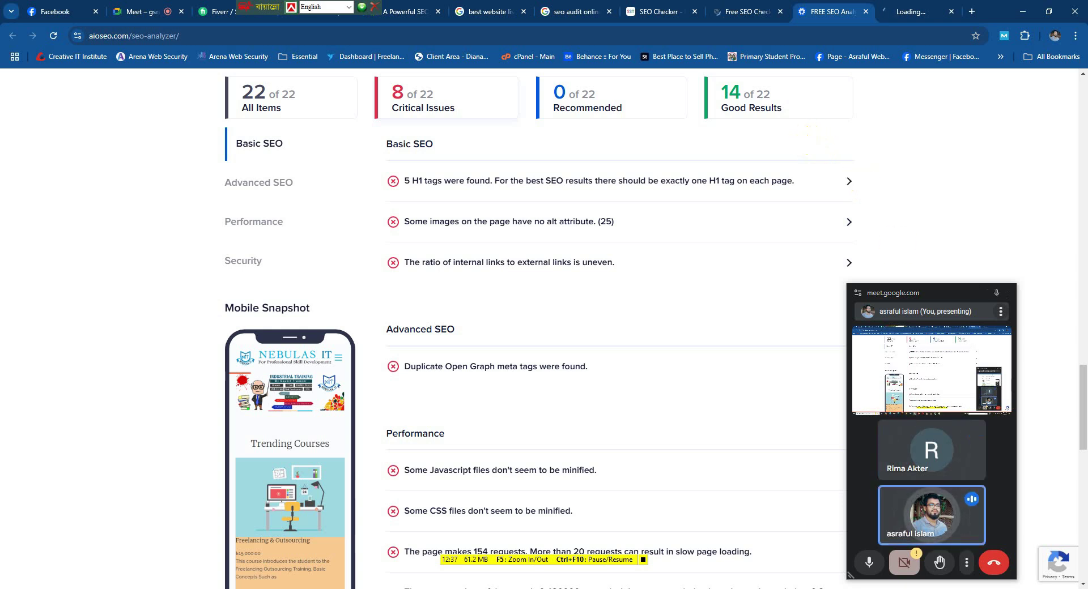
# Step: Search Google for "nebula it bd" in a new tab and open the Nebula IT Bangladesh website
pyautogui.click(971, 11)
pyautogui.click(450, 238)
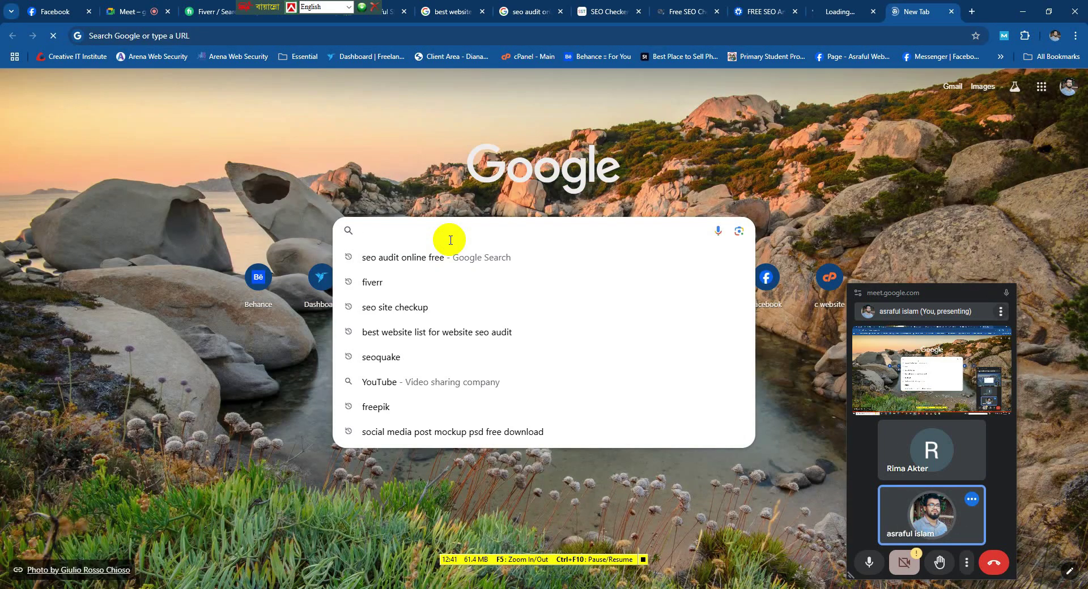
pyautogui.write('ne')
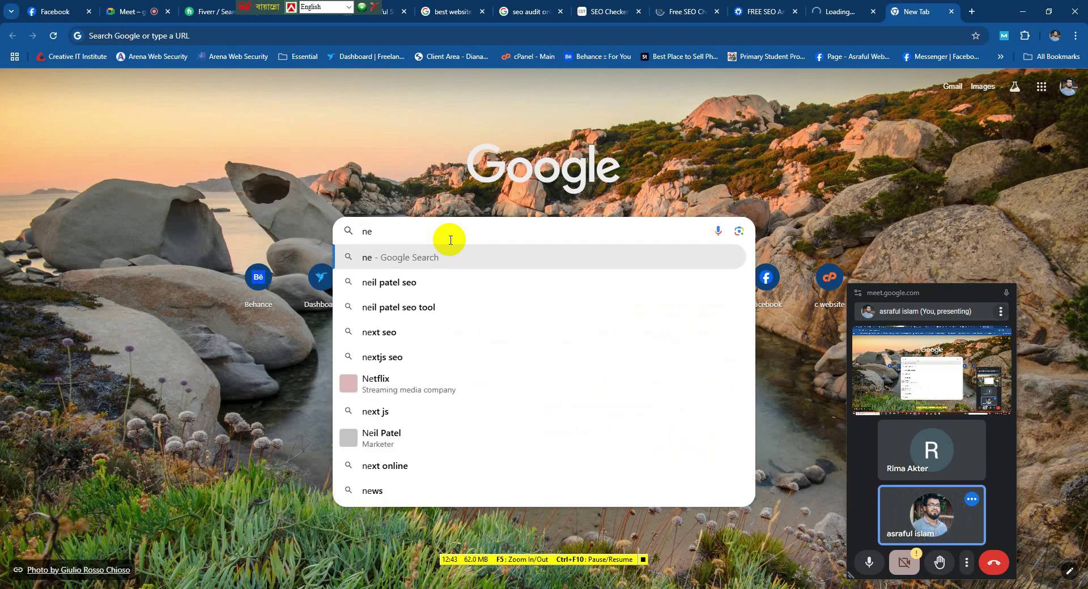
pyautogui.write('bula it')
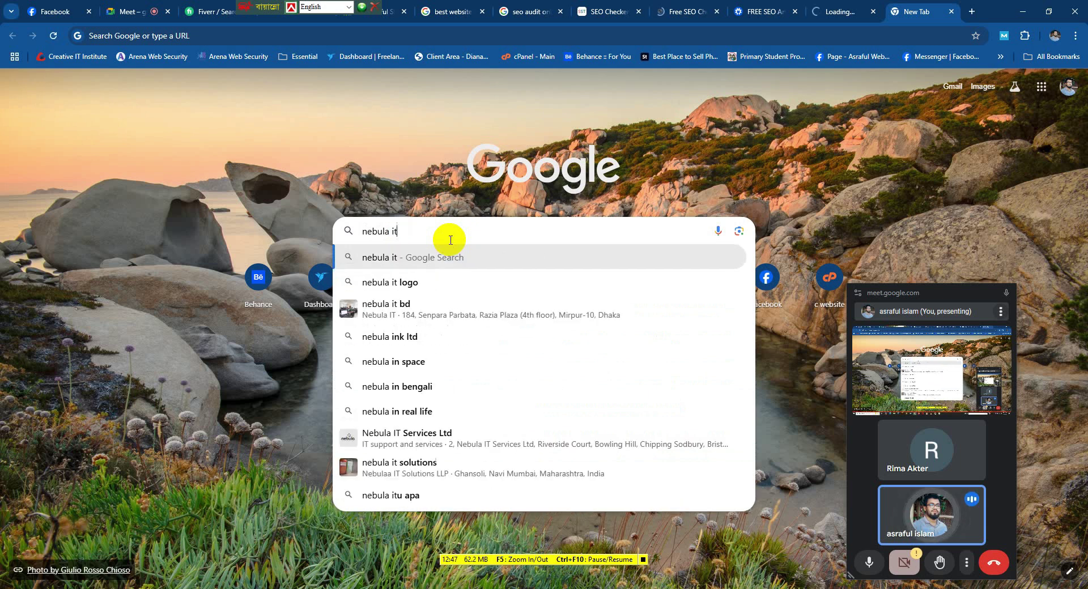
pyautogui.click(454, 319)
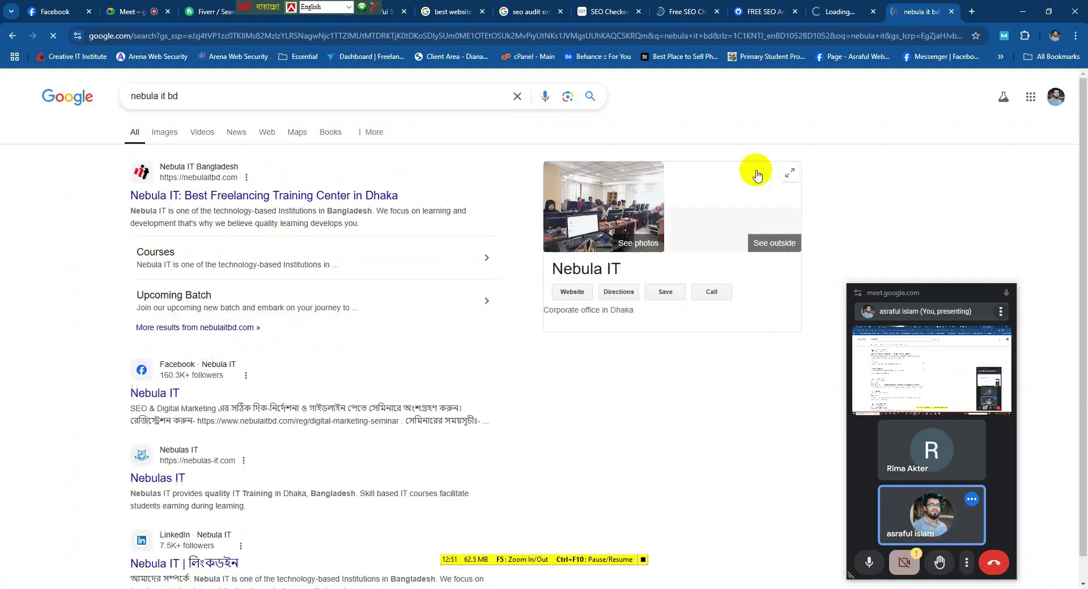
pyautogui.click(201, 170)
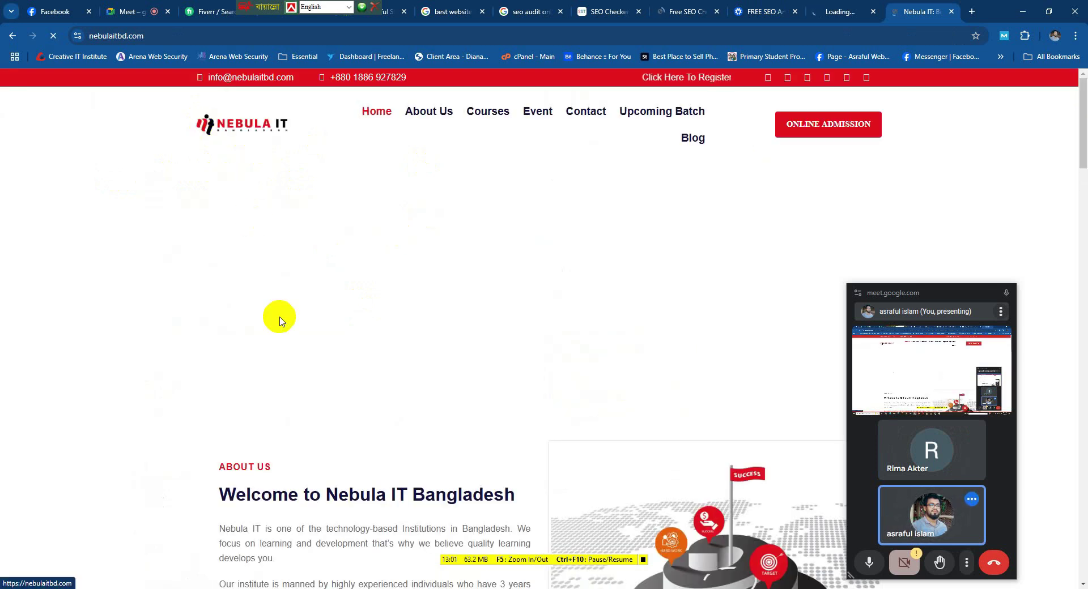
# Step: Look through the Nebula IT home page and highlight the "Why Choose Us" heading on its About Us page
pyautogui.scroll(-5, 279, 316)
pyautogui.scroll(-20, 280, 320)
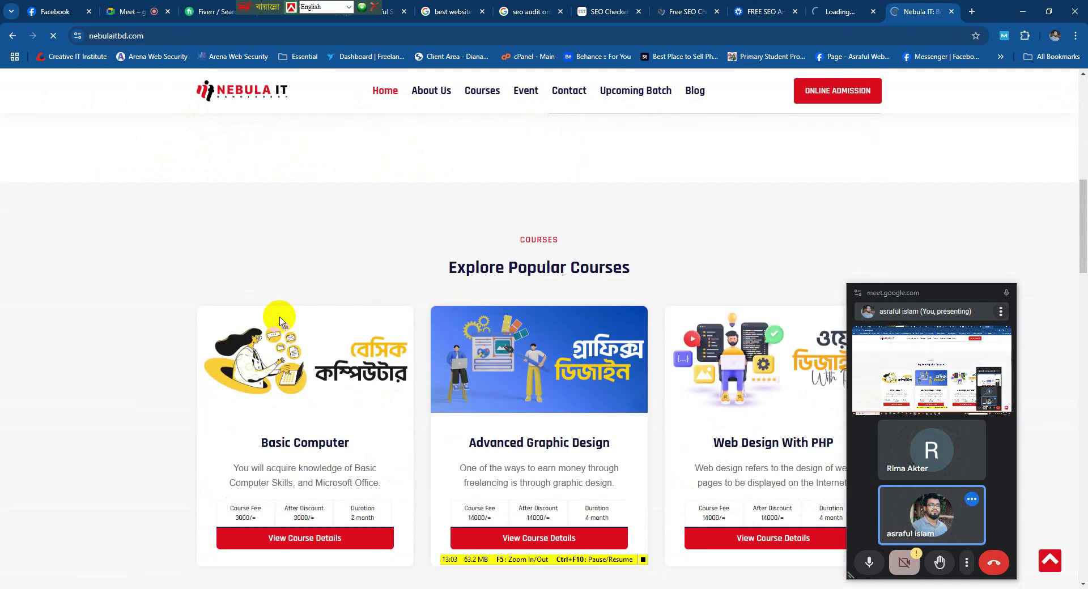
pyautogui.scroll(-10, 280, 323)
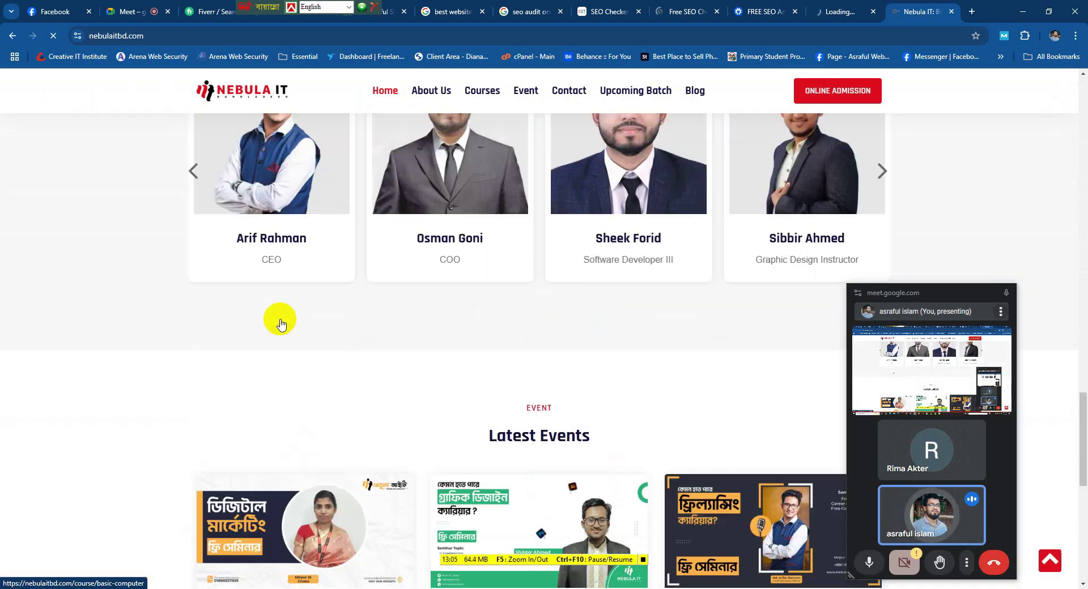
pyautogui.scroll(-5, 281, 322)
pyautogui.scroll(17, 280, 322)
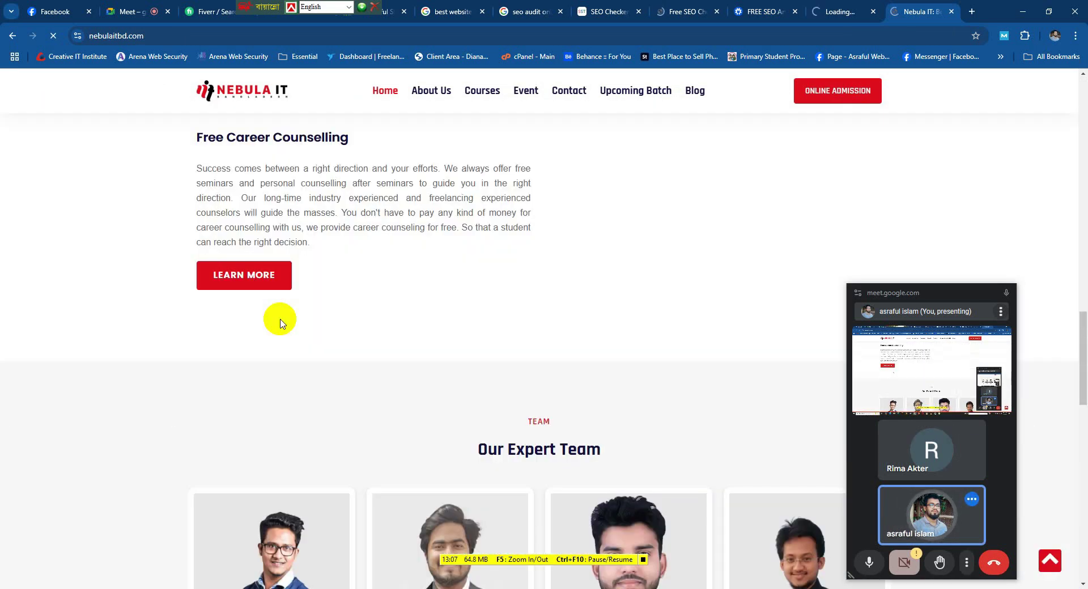
pyautogui.moveTo(424, 97)
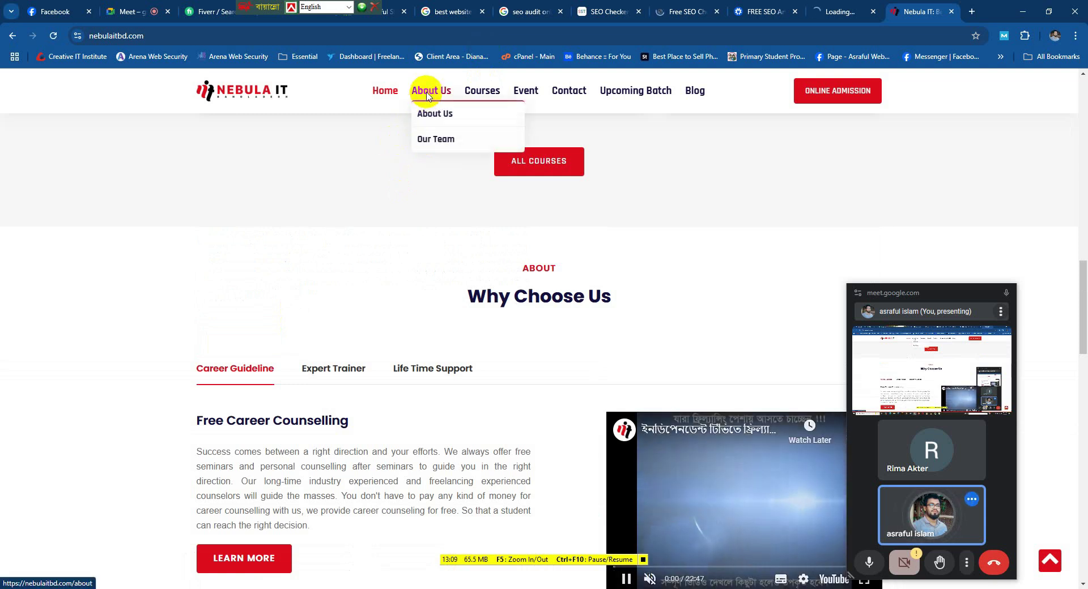
pyautogui.click(426, 92)
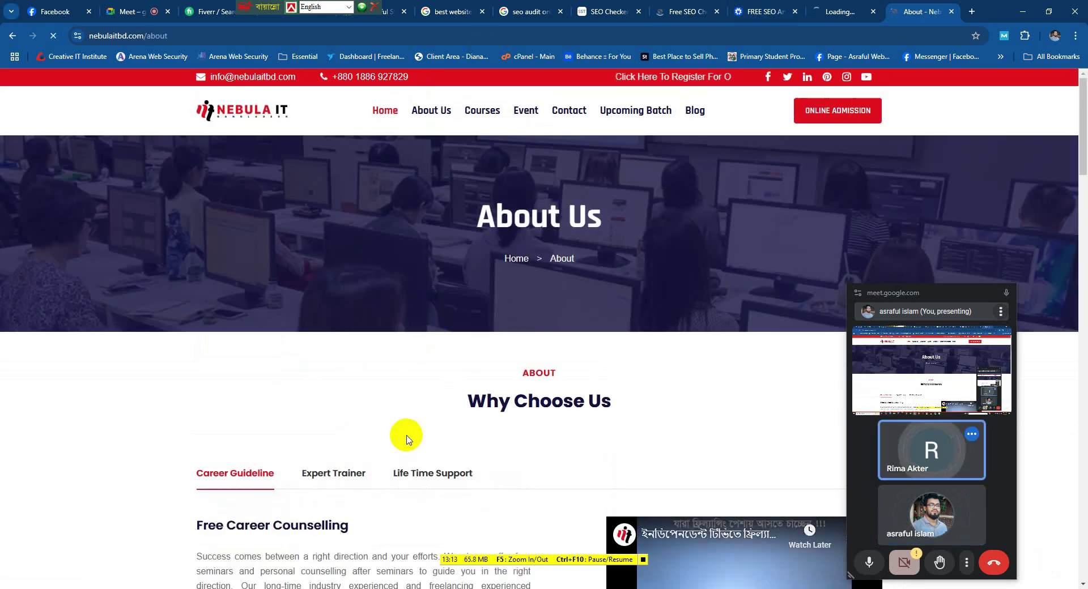
pyautogui.scroll(-4, 406, 439)
pyautogui.moveTo(452, 170); pyautogui.dragTo(594, 165)
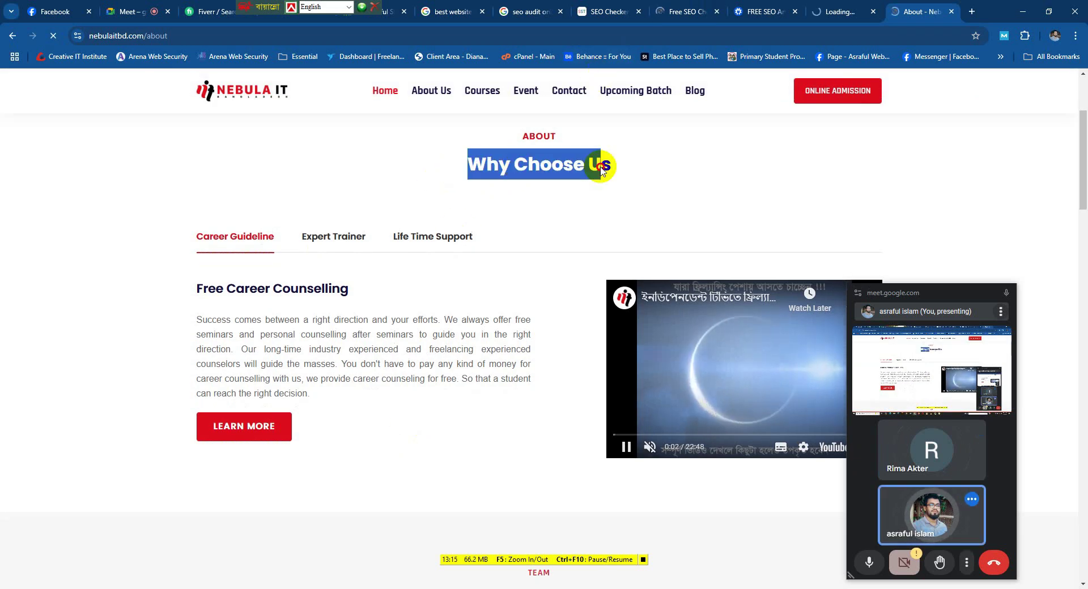
# Step: Return to the AIOSEO report, expand the H1 tags issue under Basic SEO and highlight the "Our Services" heading in its list
pyautogui.click(600, 5)
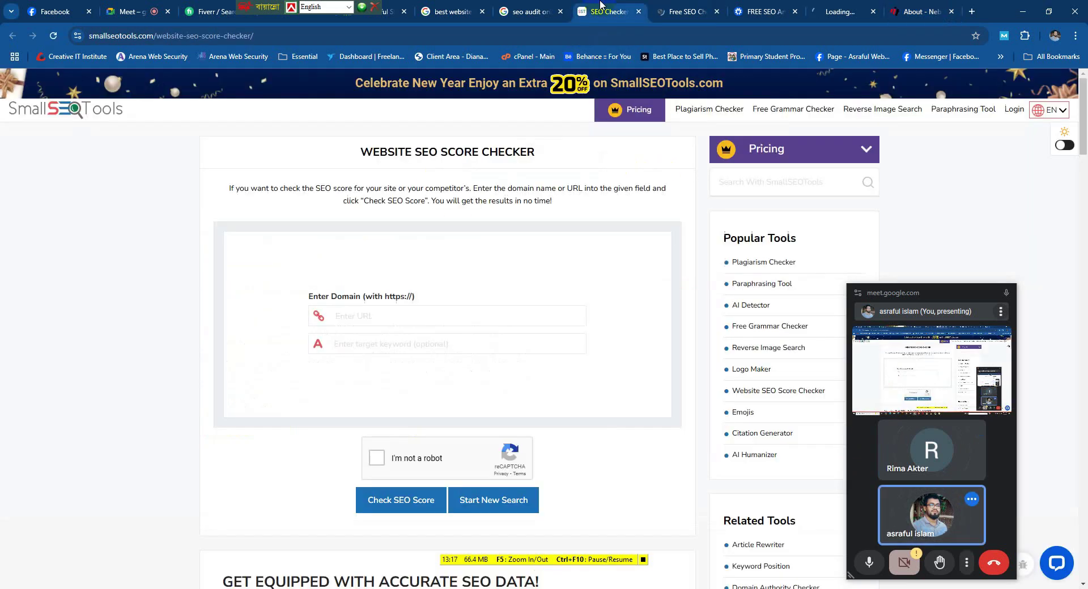
pyautogui.click(686, 12)
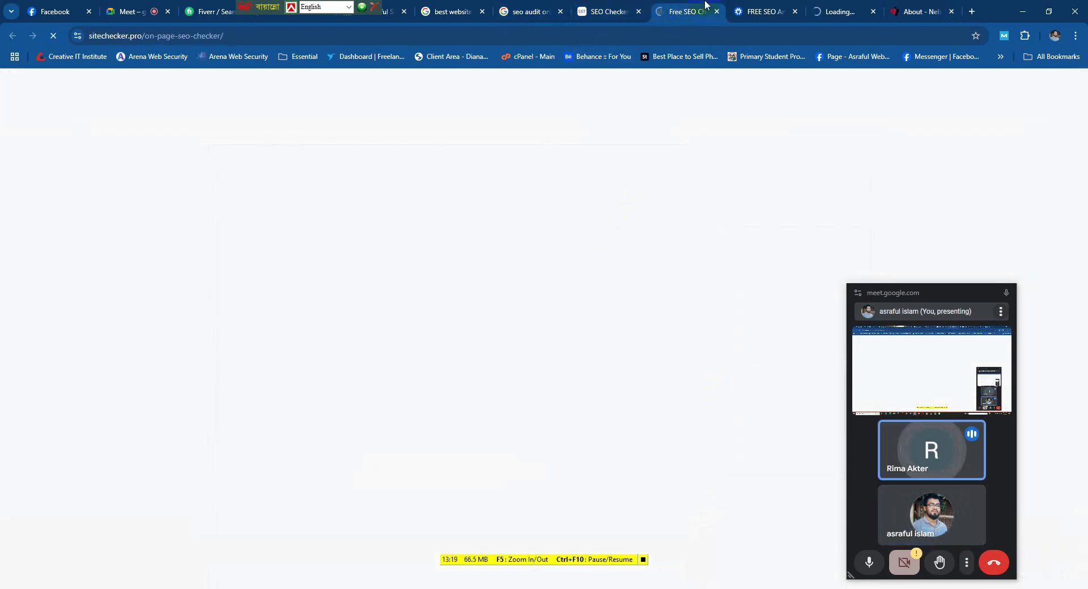
pyautogui.click(756, 11)
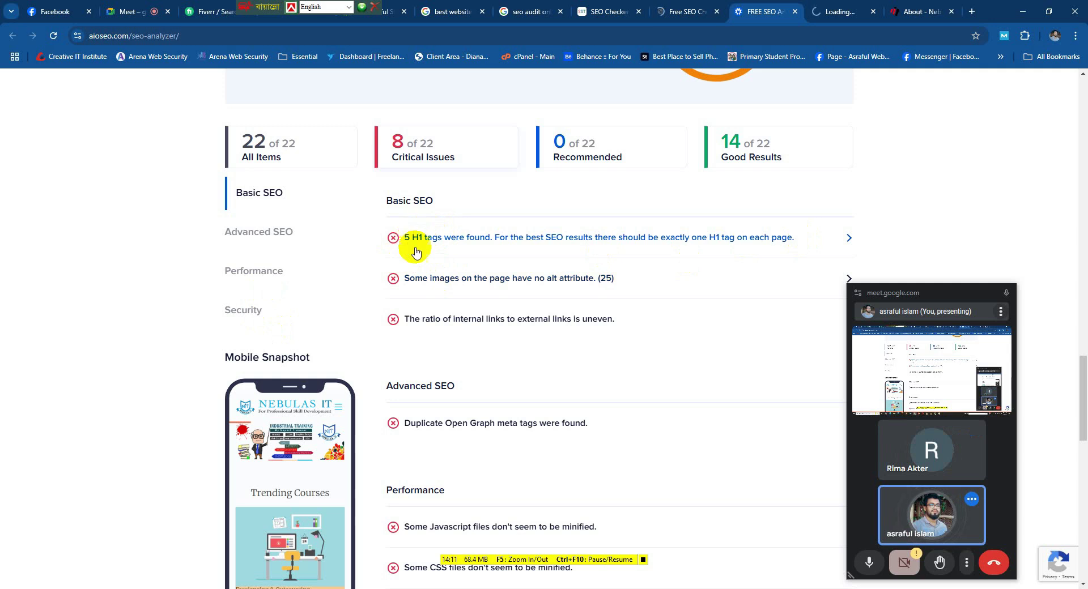
pyautogui.click(847, 238)
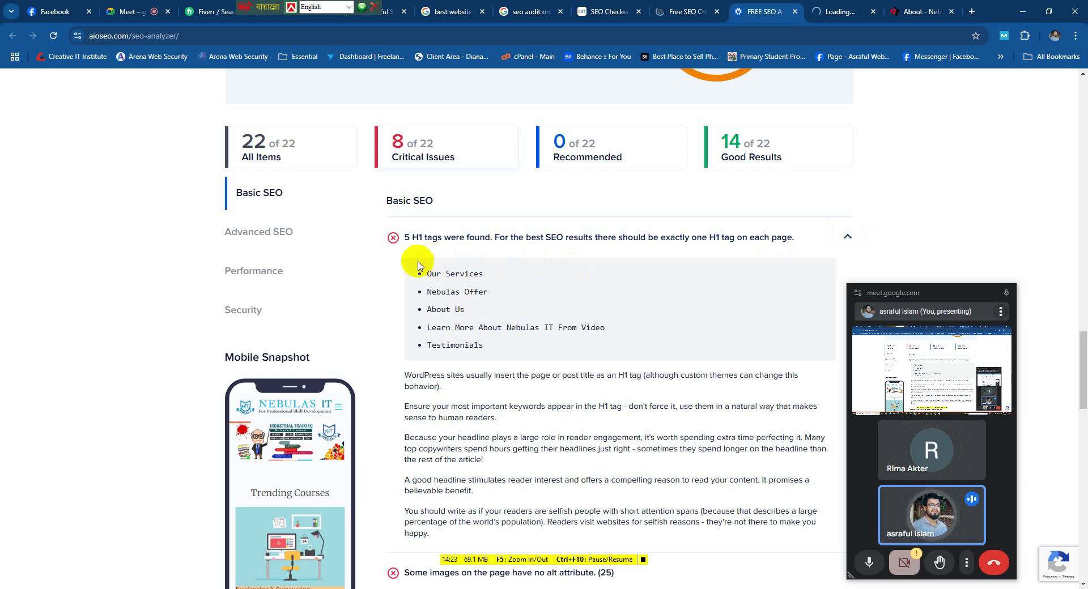
pyautogui.moveTo(427, 273); pyautogui.dragTo(503, 273)
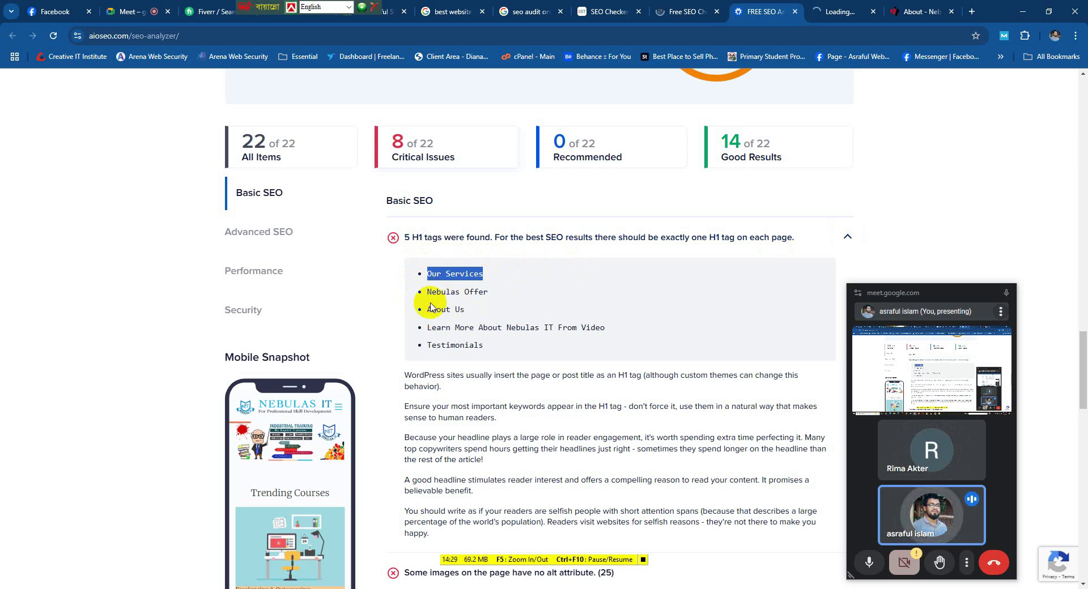
pyautogui.scroll(-1, 452, 318)
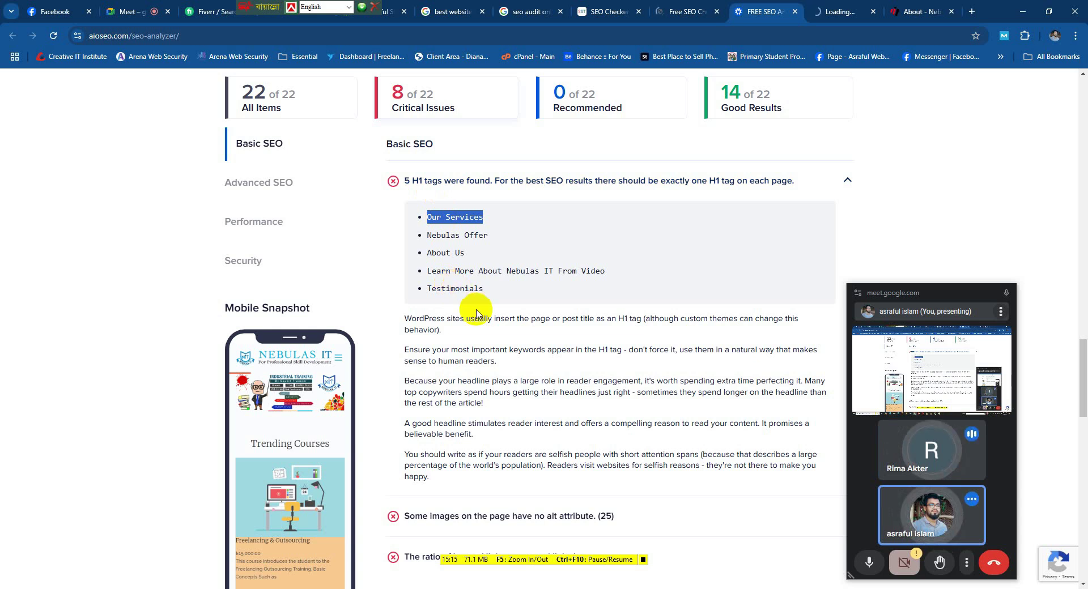
# Step: Expand the issue about images without alt attributes and highlight the list of affected image URLs
pyautogui.scroll(-2, 476, 311)
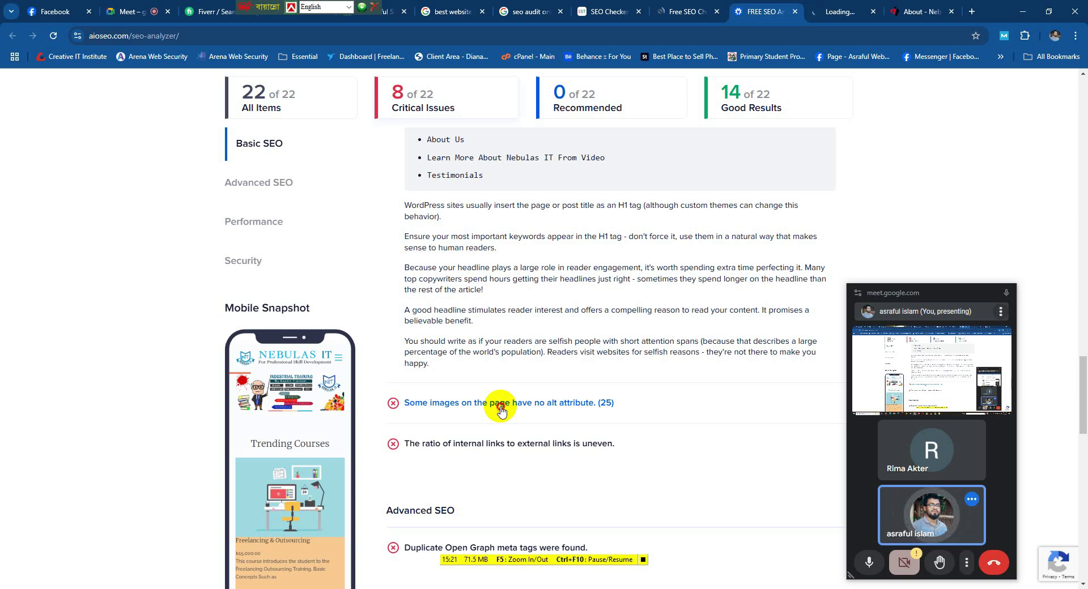
pyautogui.click(500, 405)
pyautogui.scroll(-3, 501, 406)
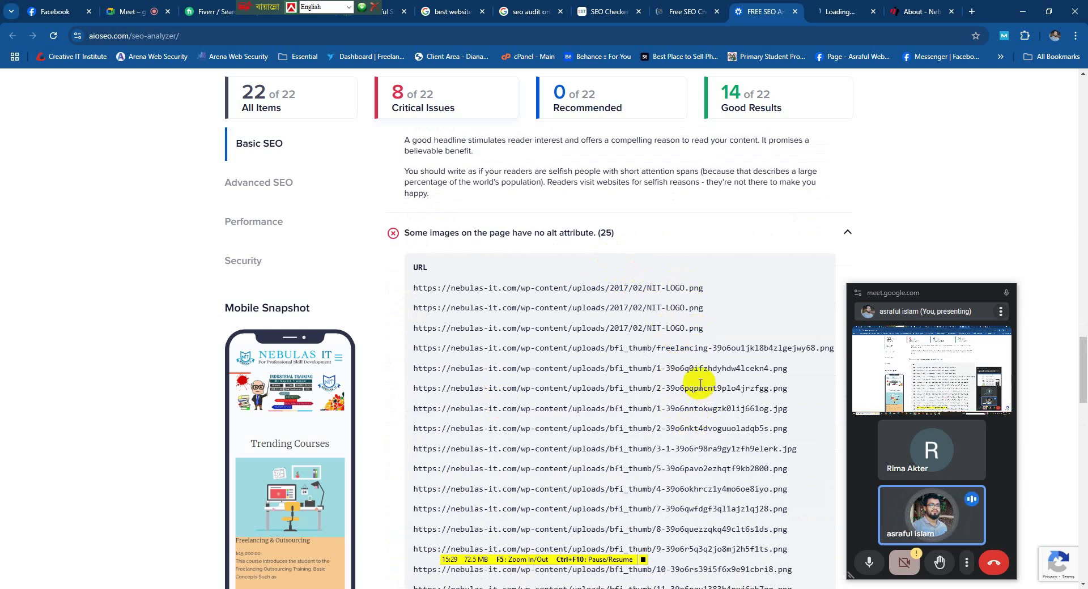
pyautogui.scroll(-2, 722, 365)
pyautogui.scroll(-3, 615, 436)
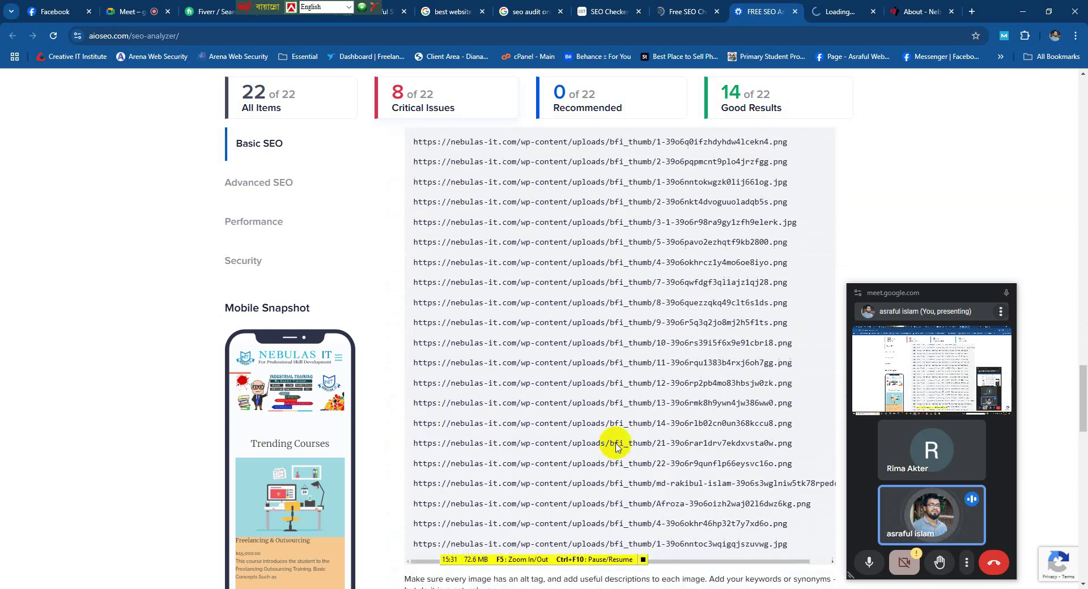
pyautogui.scroll(3, 615, 434)
pyautogui.moveTo(415, 172); pyautogui.dragTo(800, 517)
pyautogui.scroll(3, 685, 428)
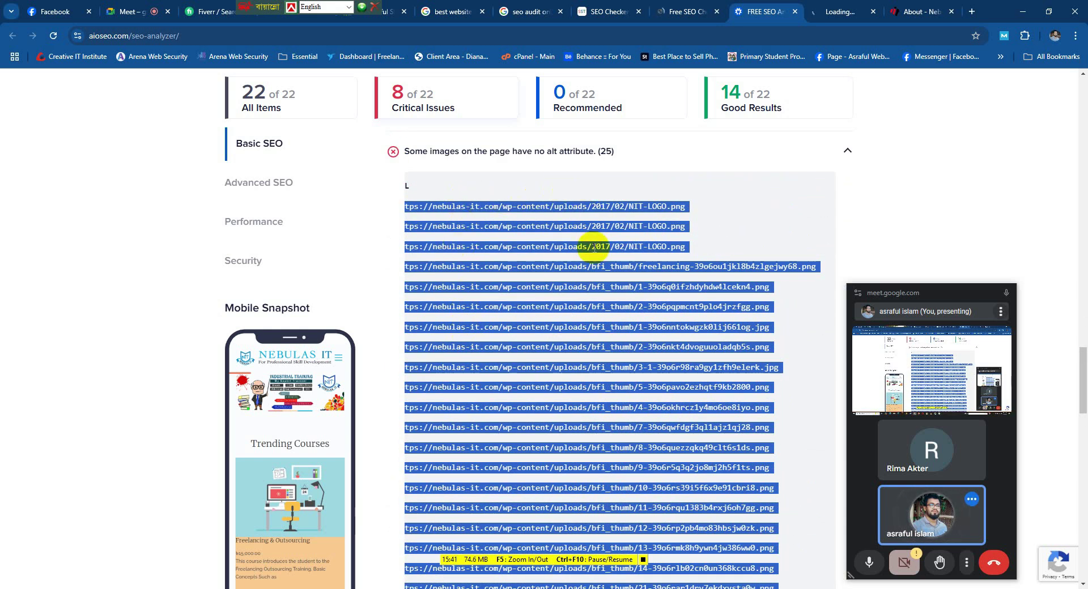
pyautogui.scroll(2, 593, 248)
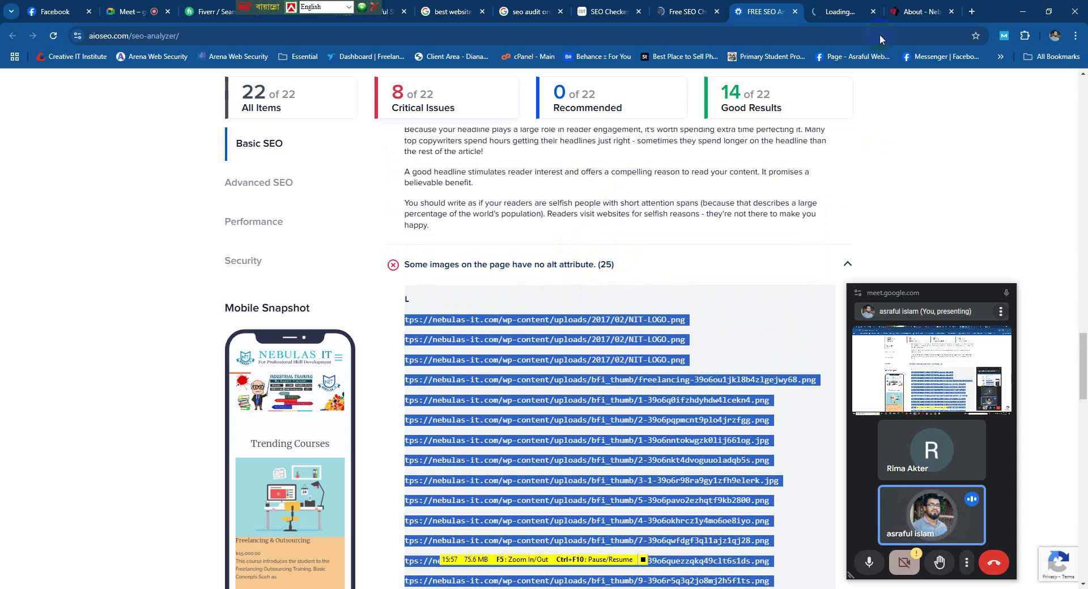
# Step: Show the Our Expert Team section on Nebula IT's About page, dismissing the WhatsApp notifications, and highlight the COO's name
pyautogui.click(922, 12)
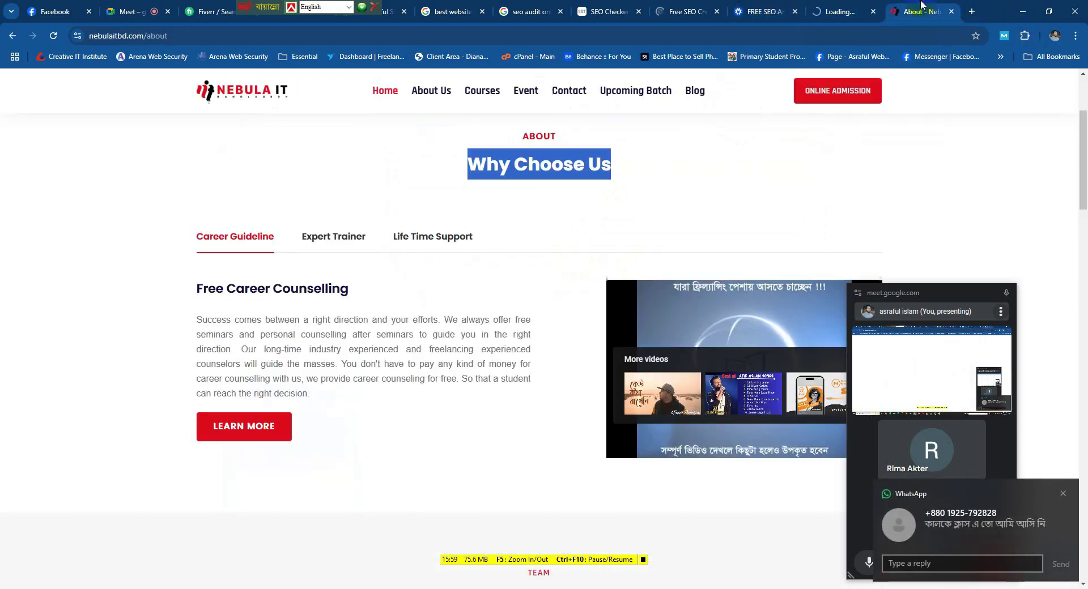
pyautogui.click(1062, 495)
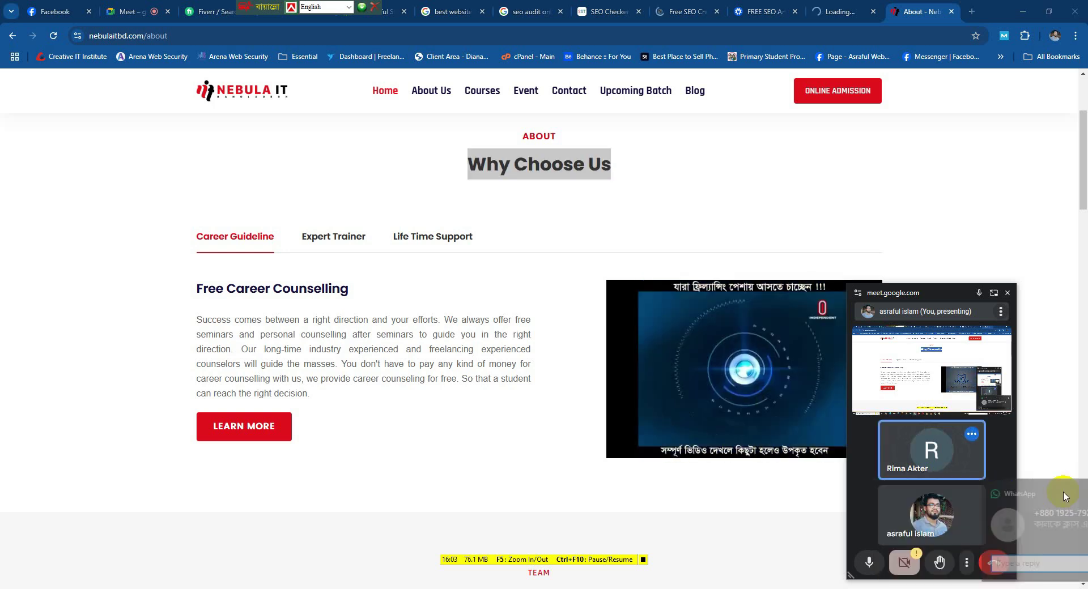
pyautogui.scroll(-9, 671, 355)
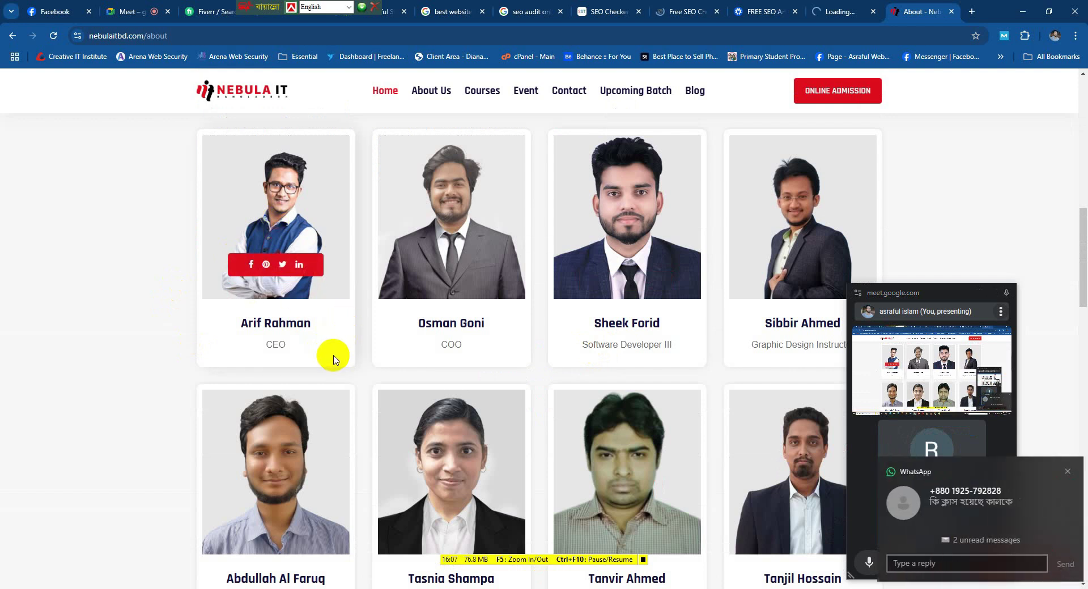
pyautogui.click(1063, 473)
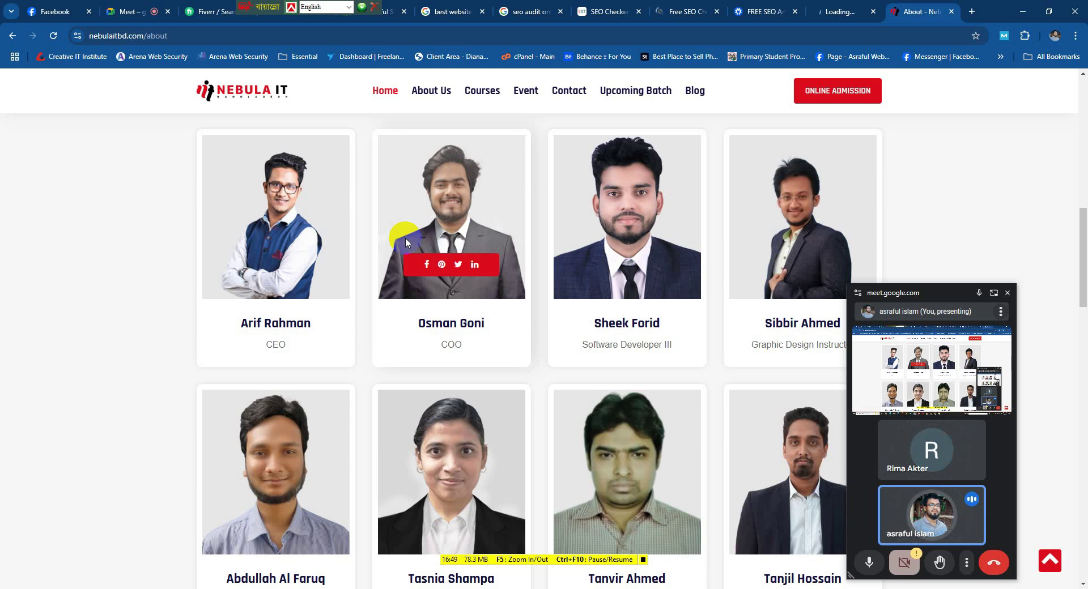
pyautogui.moveTo(413, 321); pyautogui.dragTo(521, 325)
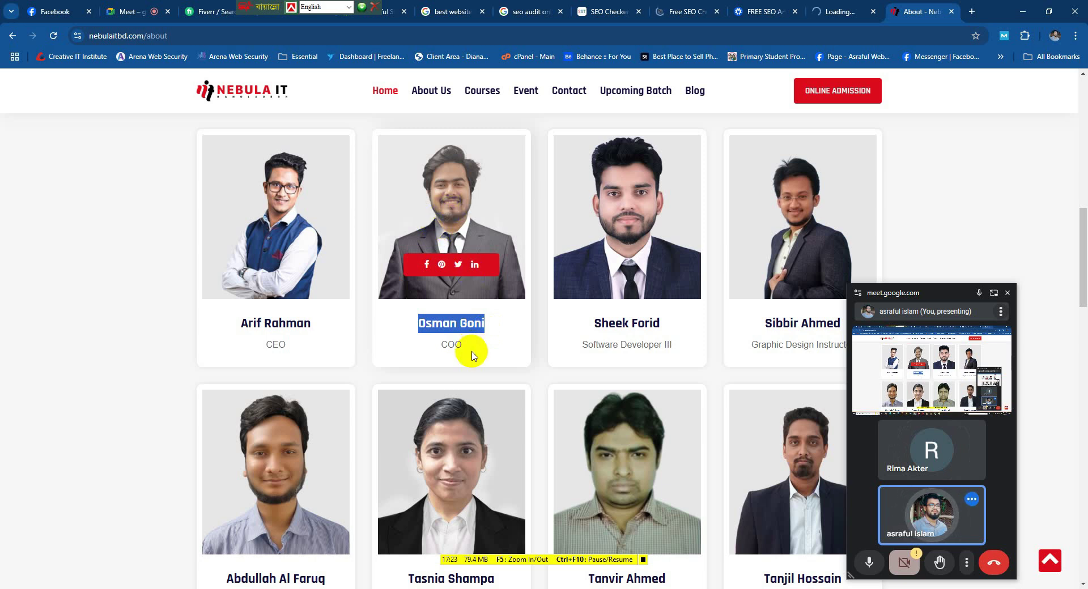
pyautogui.scroll(4, 472, 354)
pyautogui.scroll(-1, 472, 354)
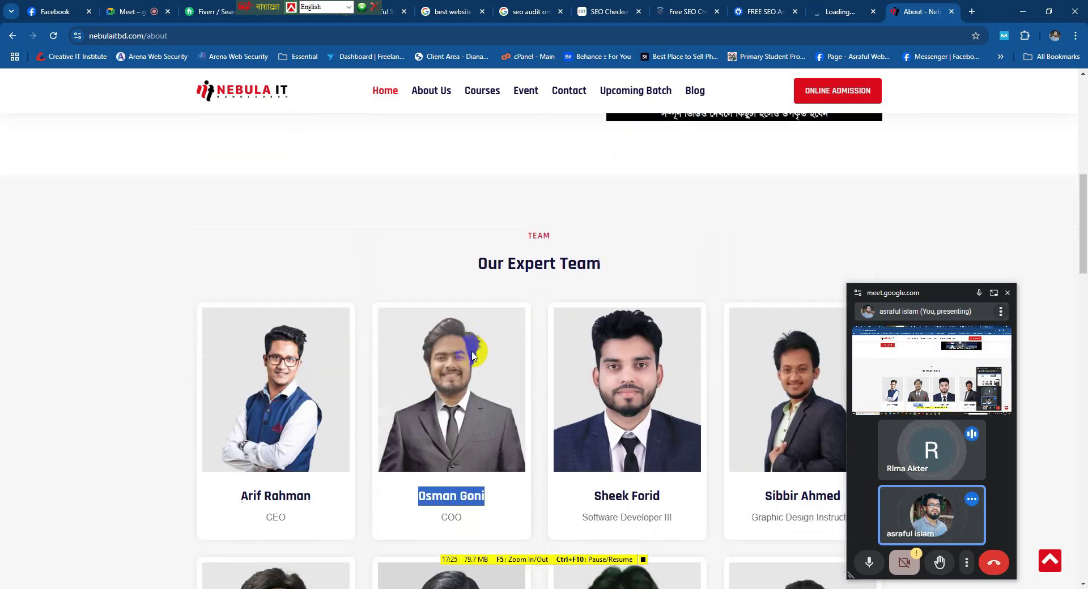
# Step: Return to the AIOSEO report and review the listed image URLs under the missing alt attribute issue
pyautogui.click(687, 15)
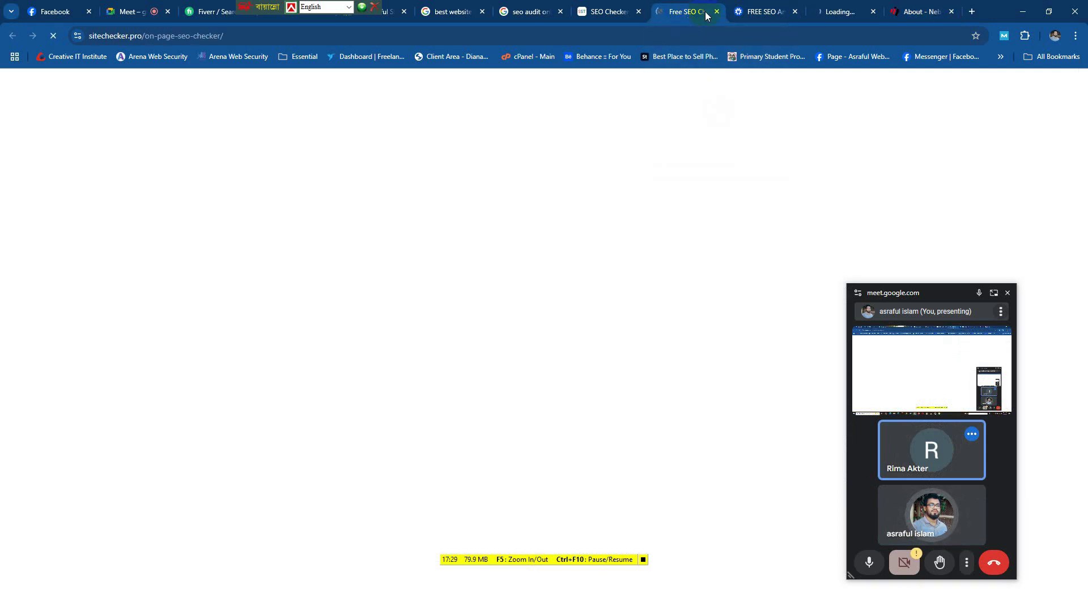
pyautogui.click(748, 8)
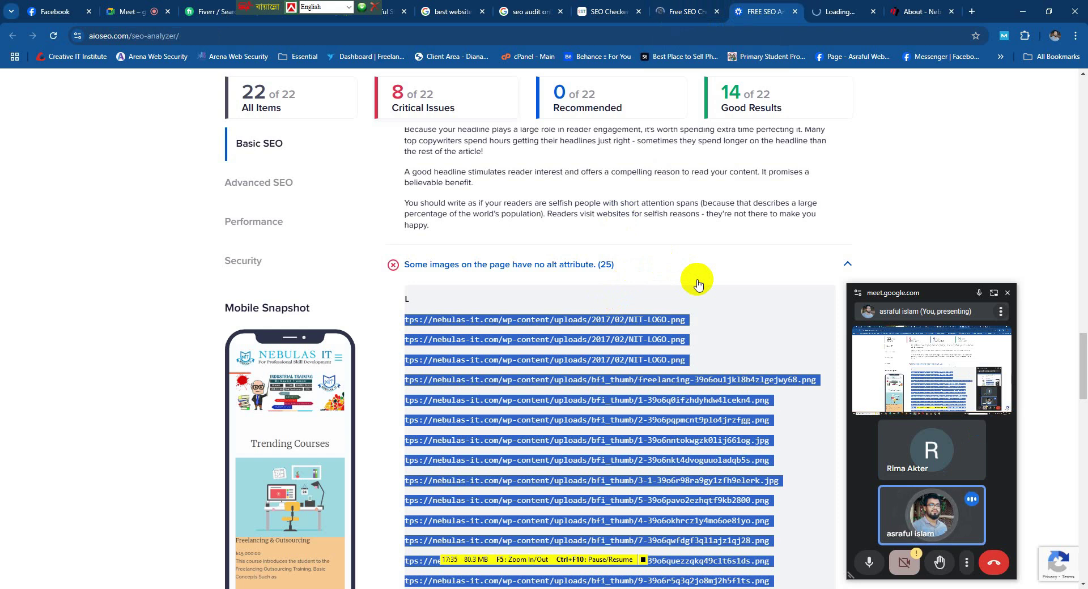
pyautogui.scroll(-1, 698, 284)
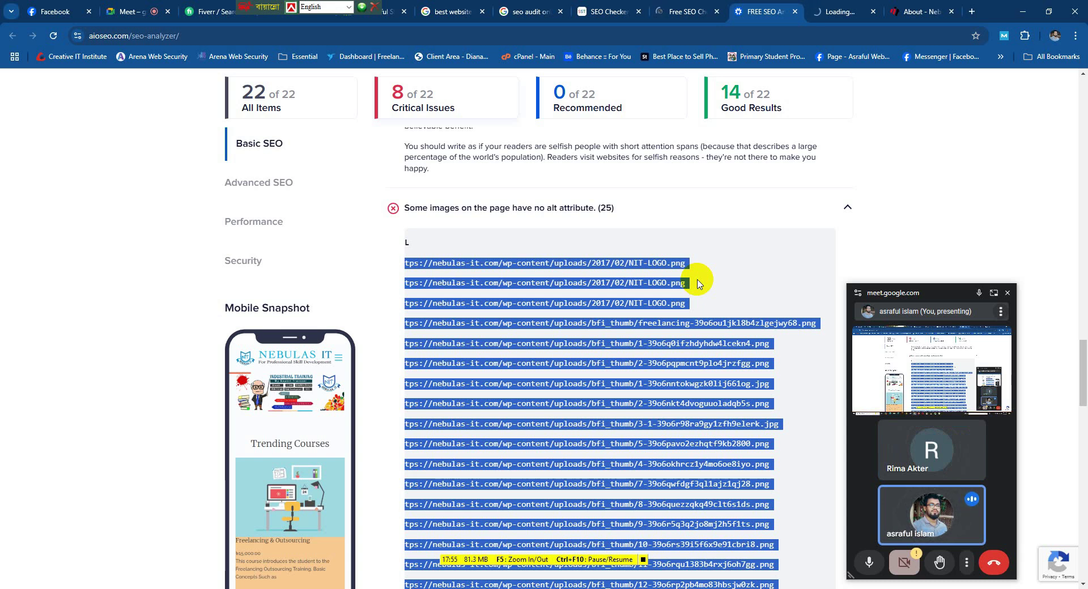
pyautogui.scroll(-6, 698, 283)
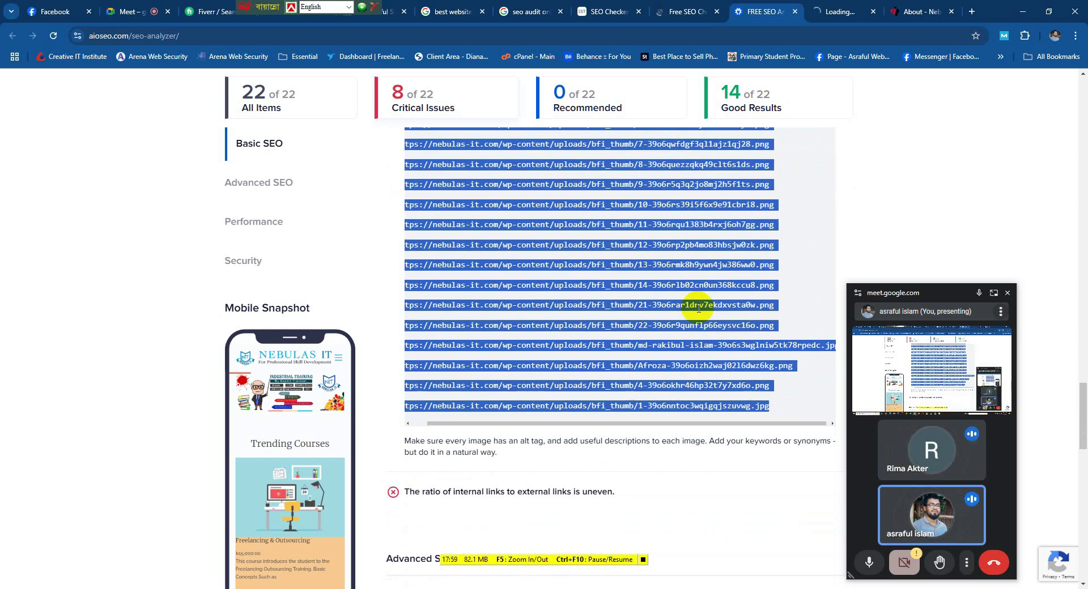
pyautogui.scroll(3, 698, 308)
pyautogui.scroll(2, 698, 310)
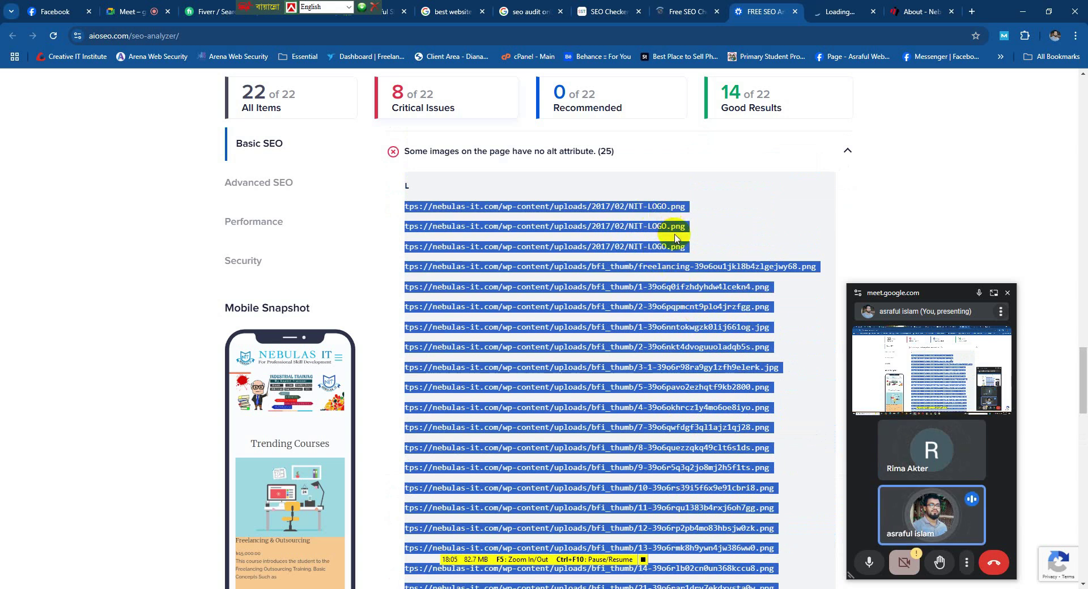
pyautogui.scroll(-1, 674, 236)
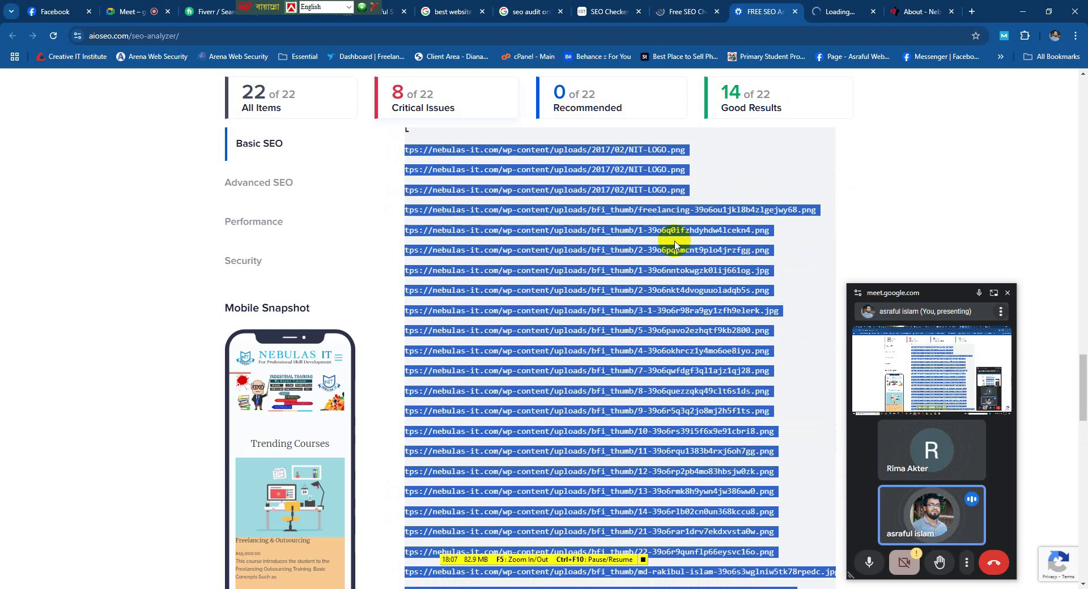
pyautogui.scroll(2, 674, 245)
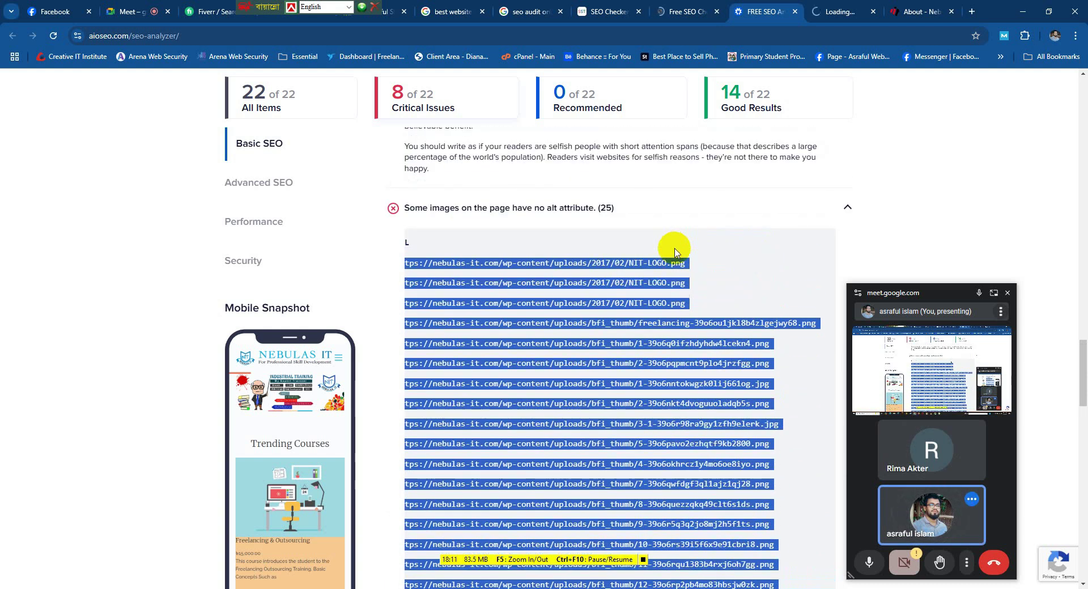
pyautogui.scroll(-1, 674, 250)
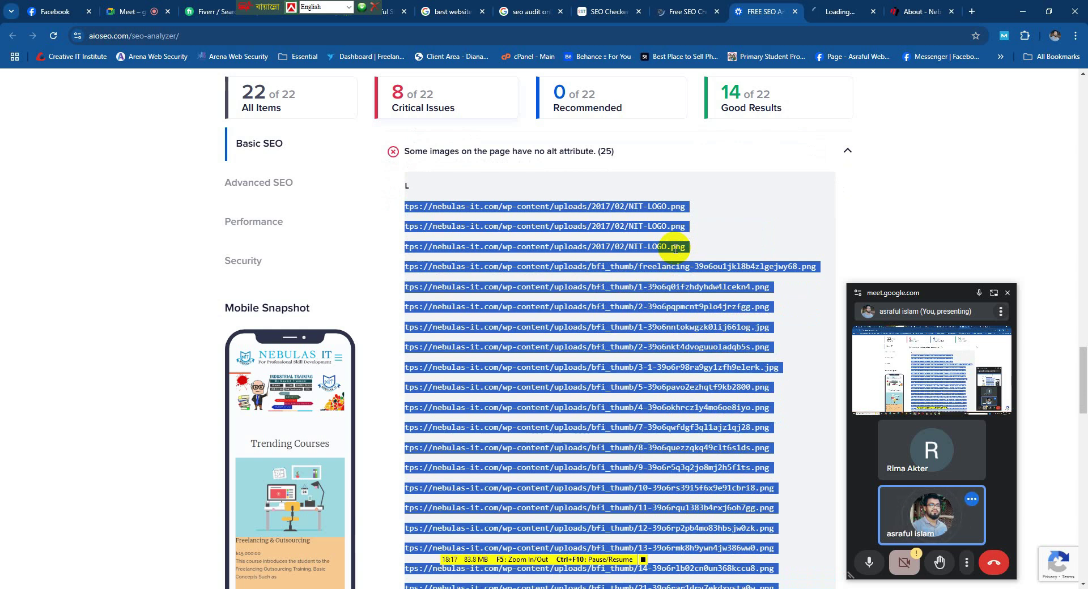
# Step: Revisit the H1 tags issue in Basic SEO, then continue to the issue about the internal-to-external link ratio
pyautogui.scroll(5, 674, 249)
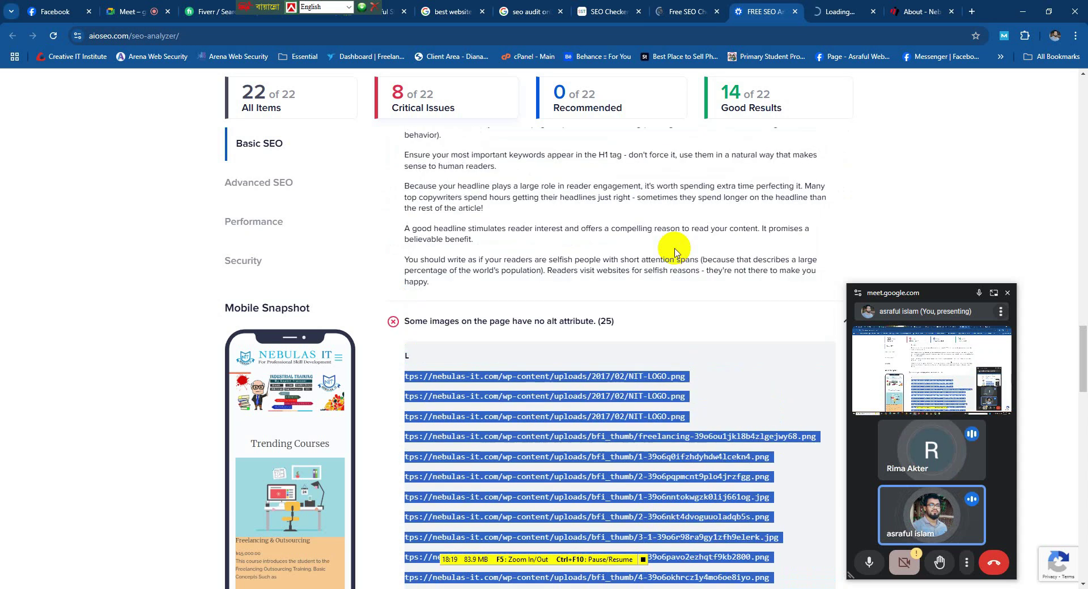
pyautogui.scroll(1, 675, 249)
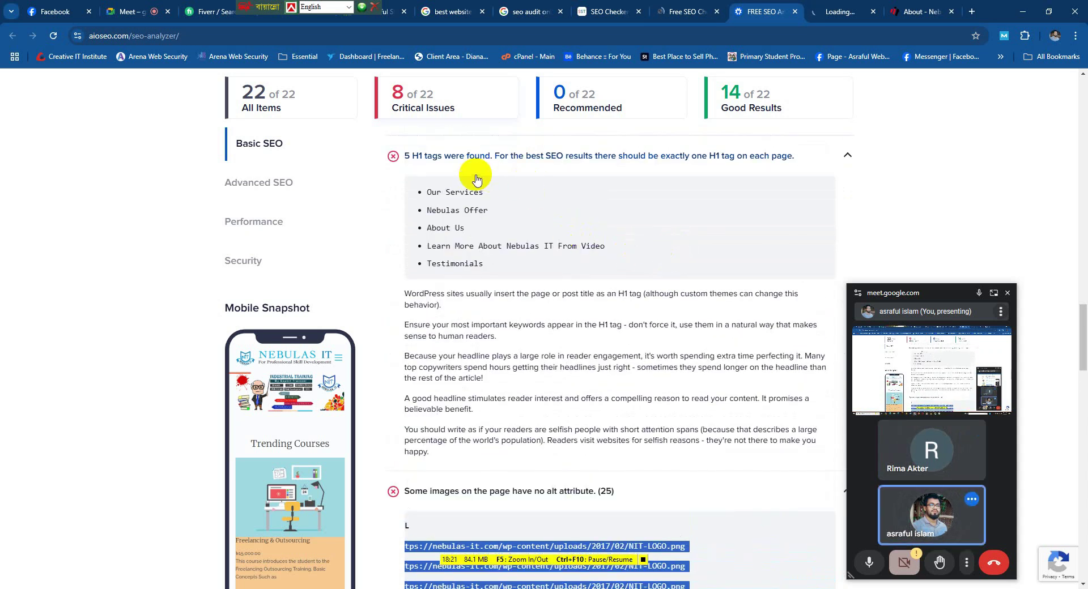
pyautogui.scroll(-3, 515, 239)
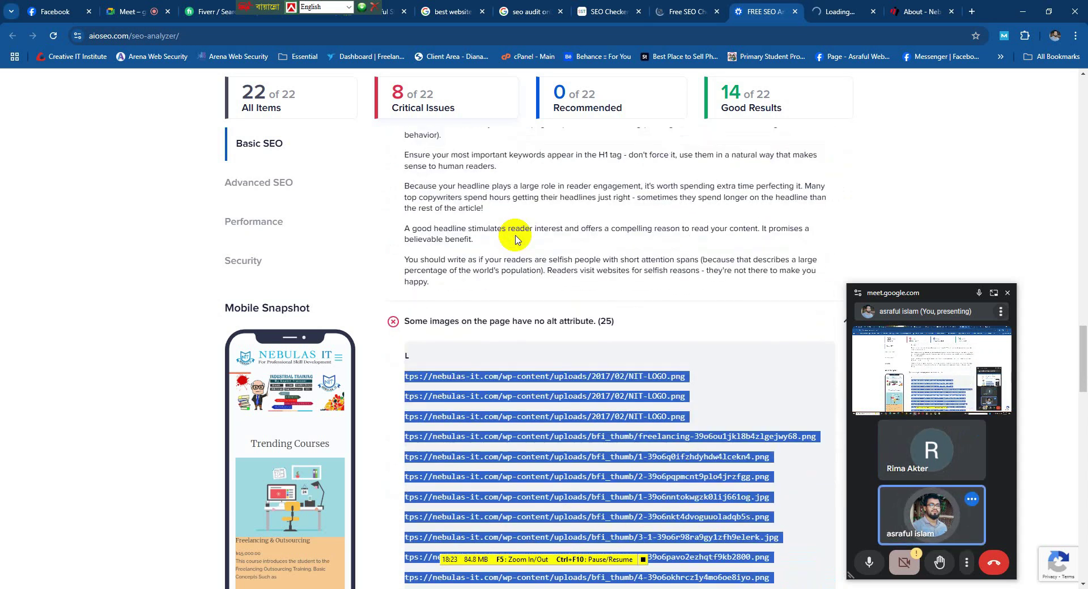
pyautogui.scroll(-8, 516, 239)
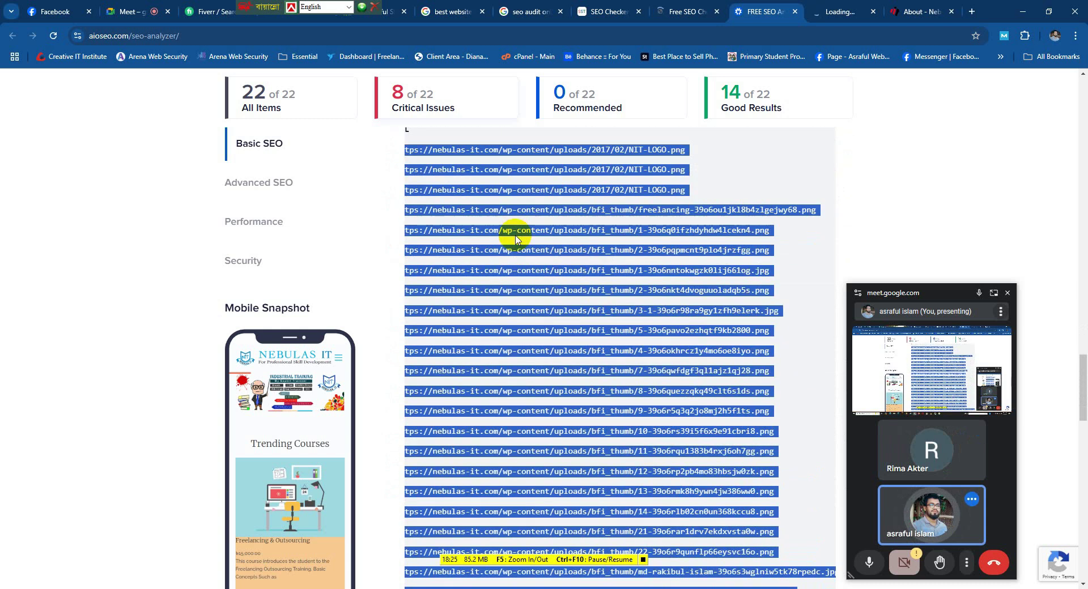
pyautogui.scroll(-2, 517, 242)
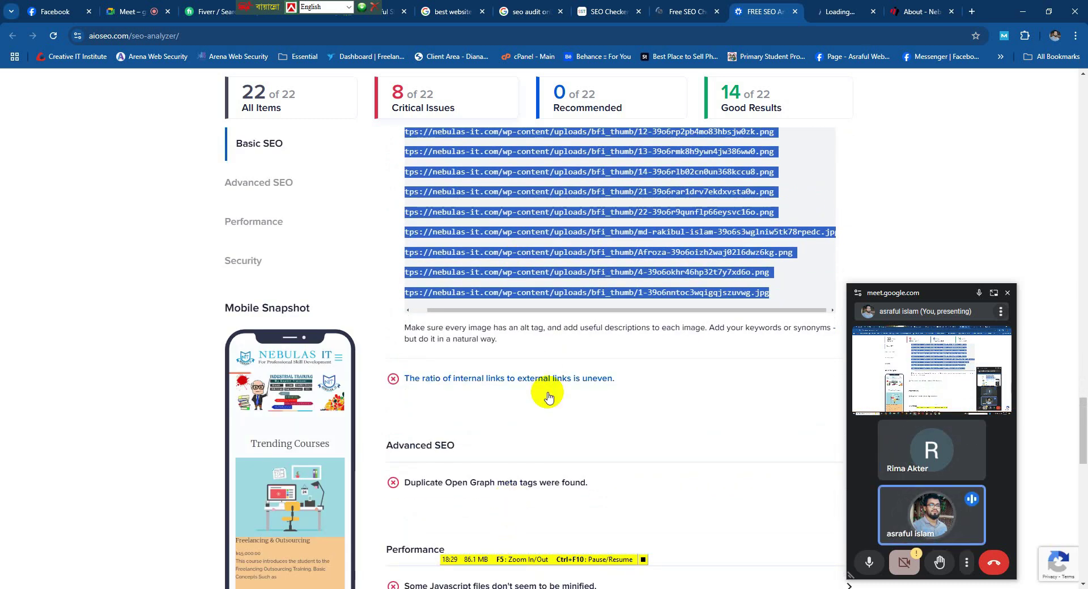
pyautogui.scroll(-1, 548, 397)
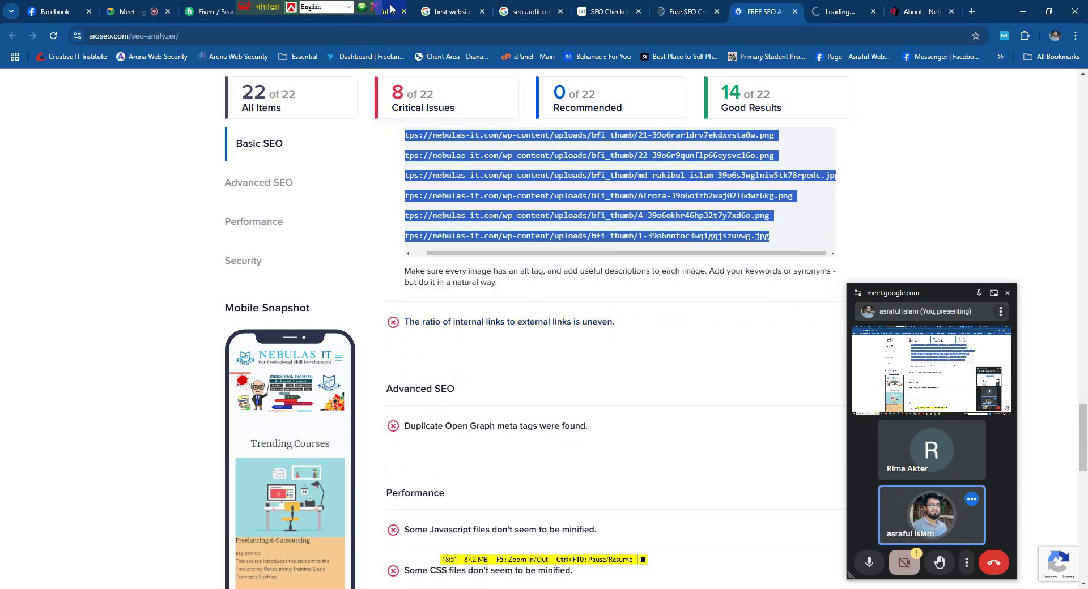
# Step: In the other browser window, open the Mirpur College page from the Google results for "it institute list in mirpur"
pyautogui.click(458, 10)
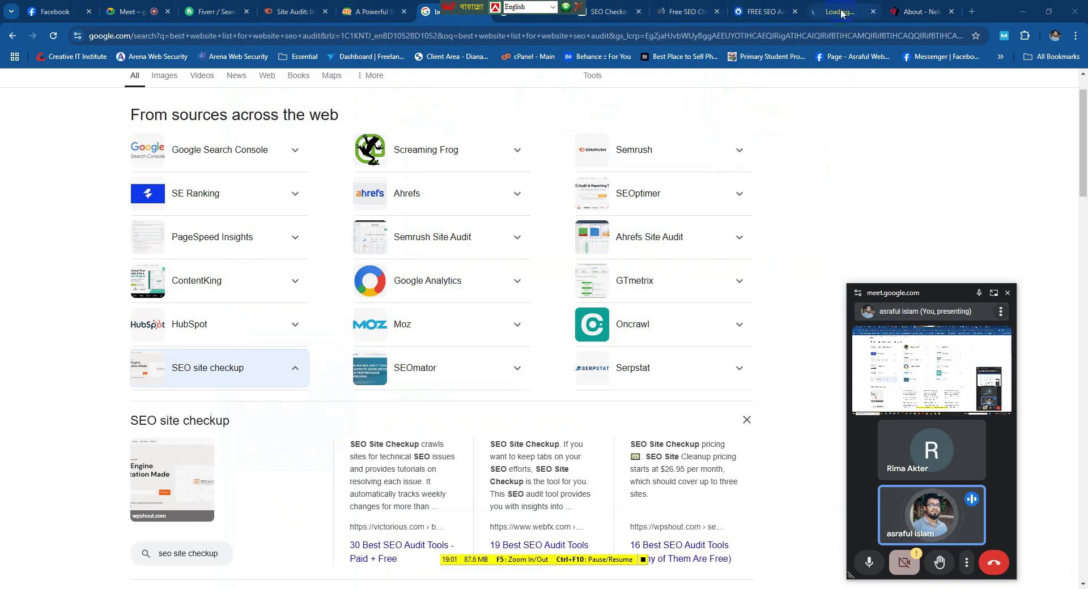
pyautogui.click(822, 12)
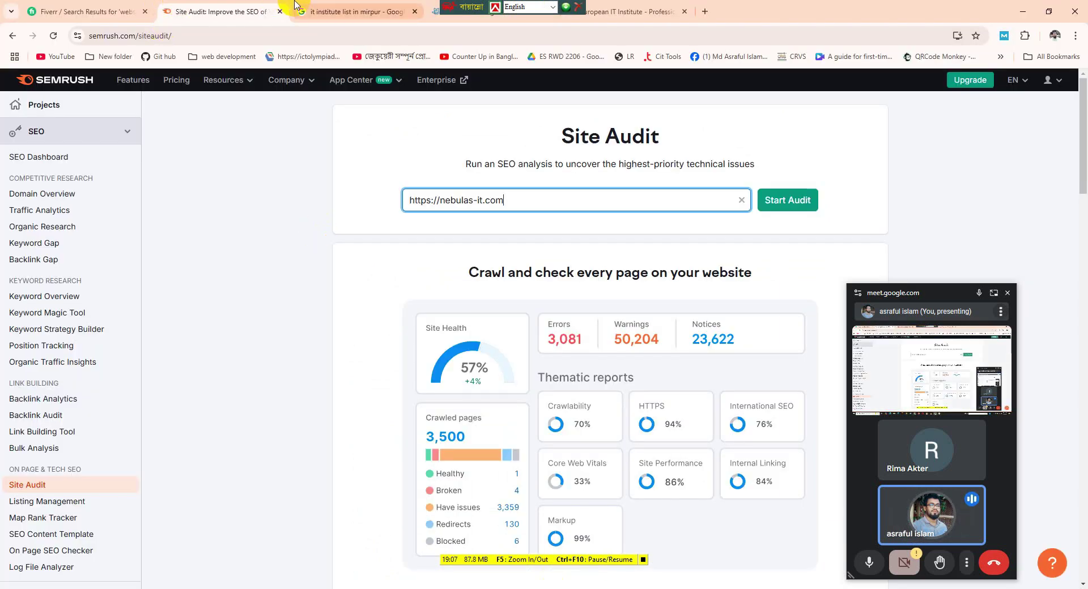
pyautogui.click(312, 7)
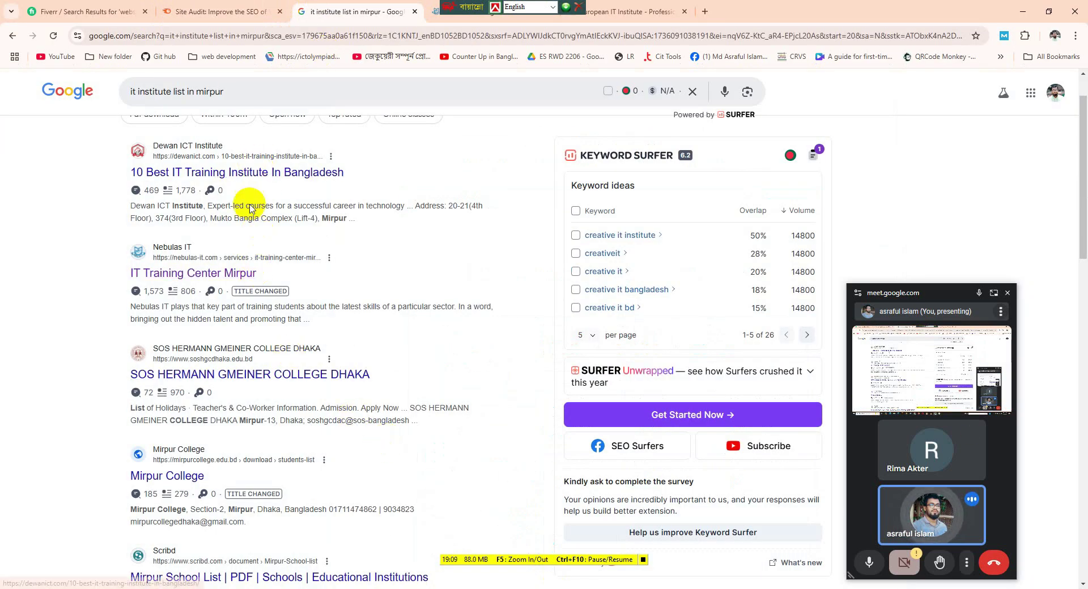
pyautogui.scroll(-1, 247, 306)
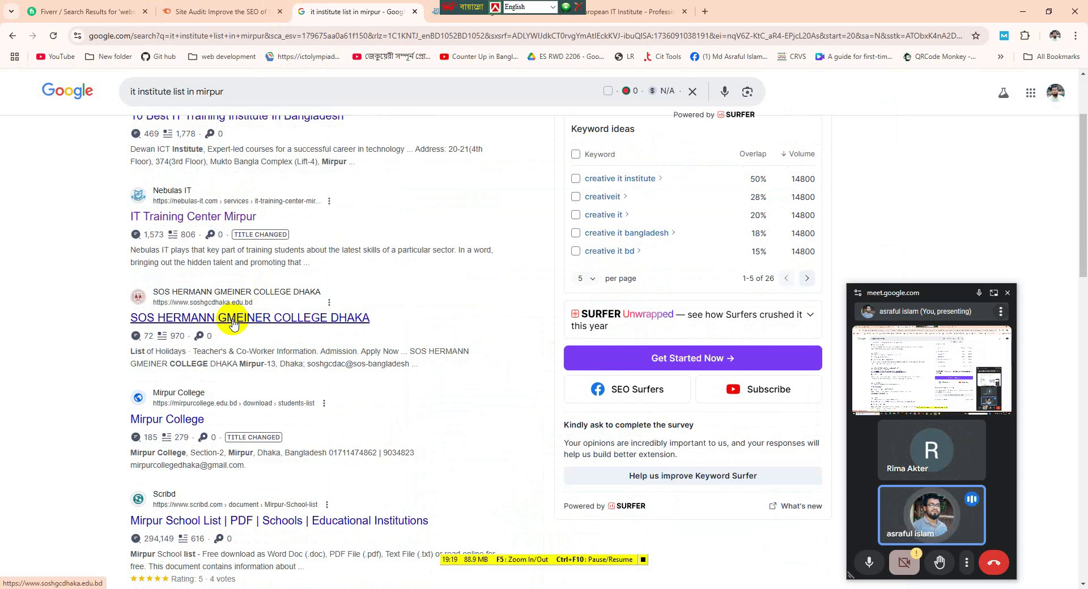
pyautogui.scroll(-2, 232, 322)
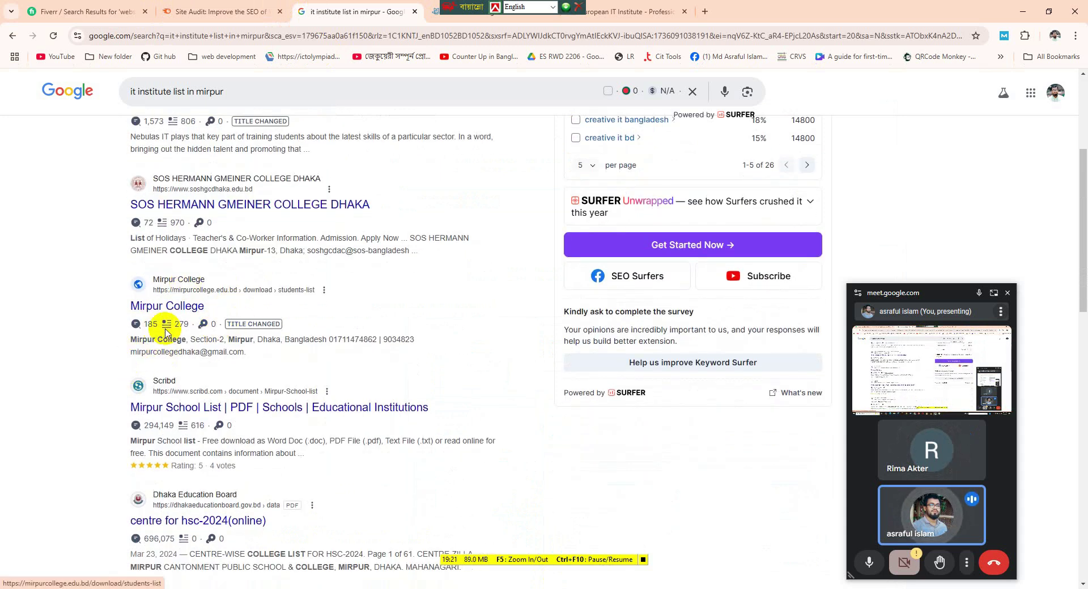
pyautogui.click(169, 315)
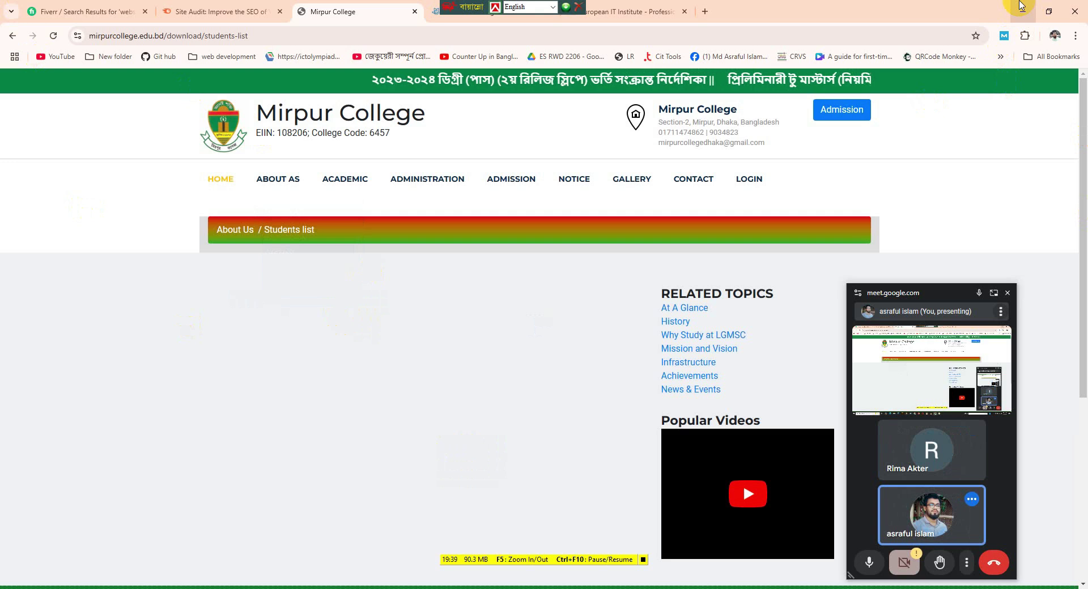
# Step: Leave the Mirpur College window, close the extra sitechecker.pro tab that is still loading and return to the AIOSEO report
pyautogui.click(1022, 11)
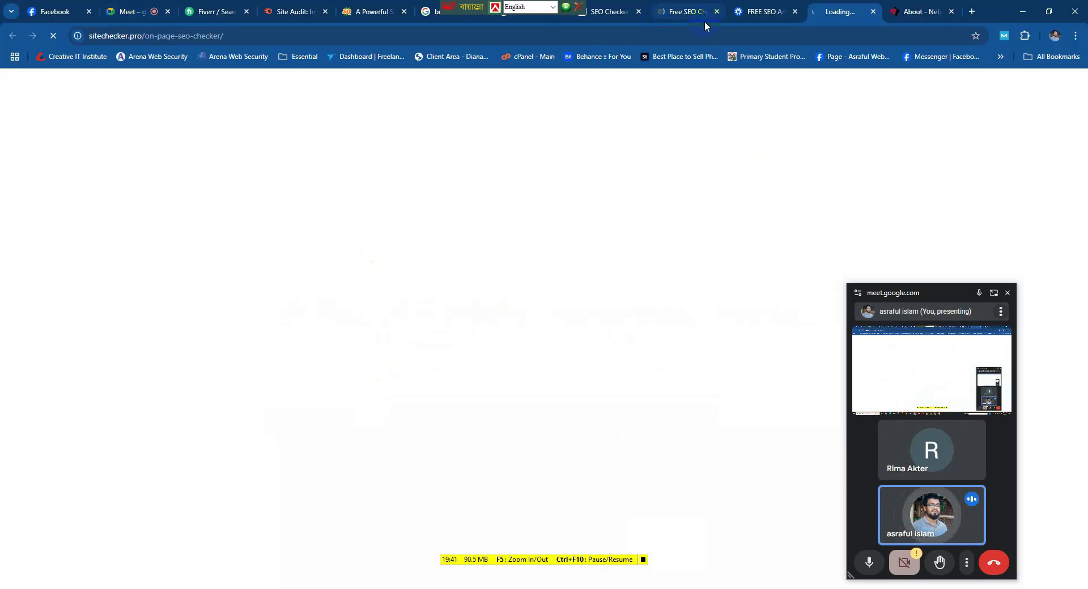
pyautogui.click(749, 15)
pyautogui.click(838, 16)
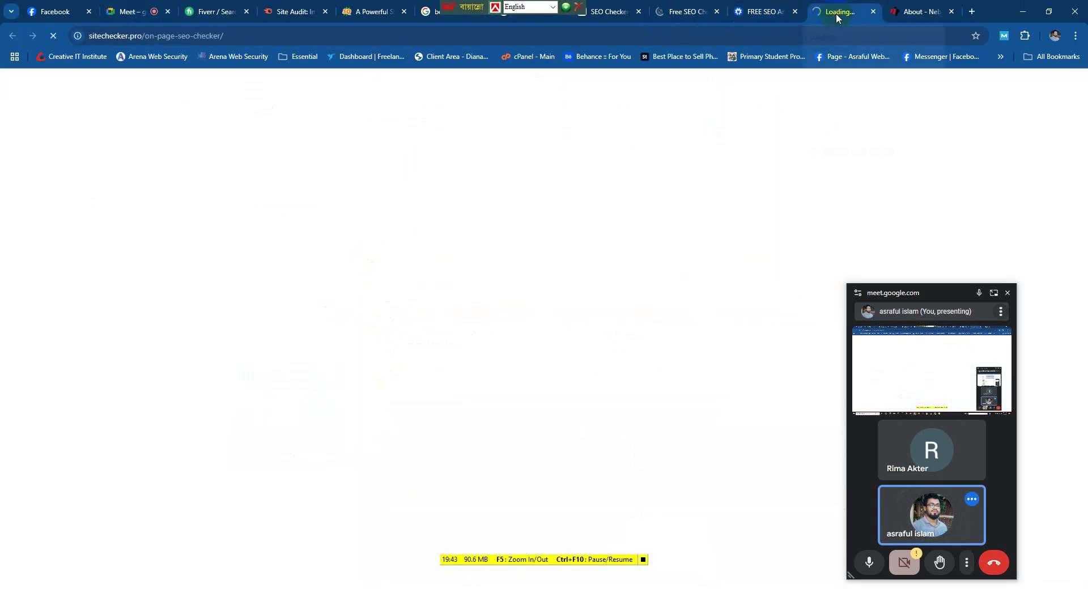
pyautogui.click(873, 12)
pyautogui.click(779, 20)
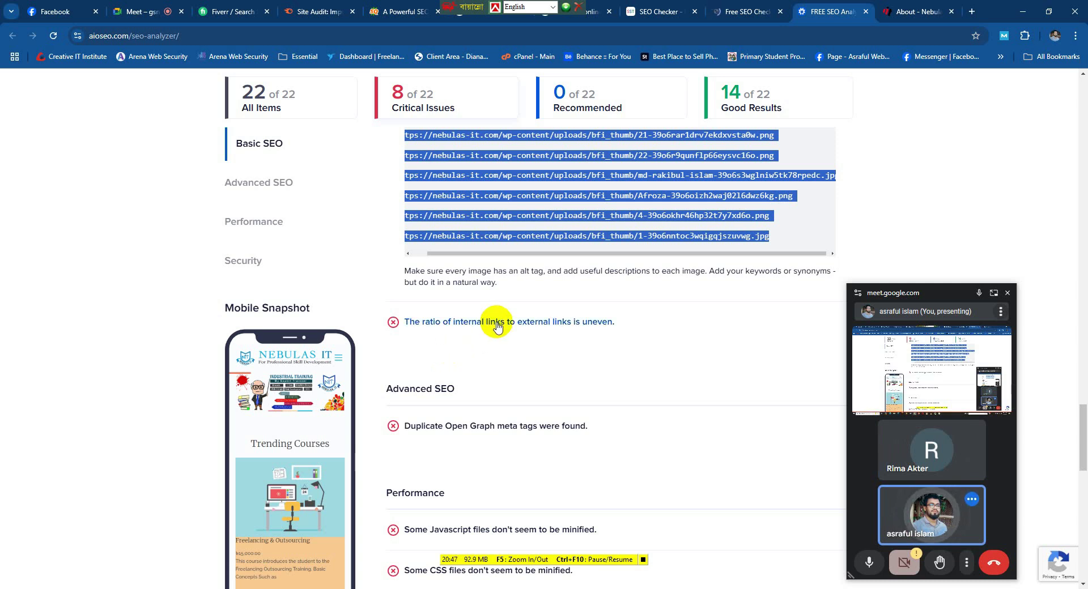
# Step: Expand the issue about the ratio of internal to external links and highlight its two link counts
pyautogui.scroll(-1, 497, 327)
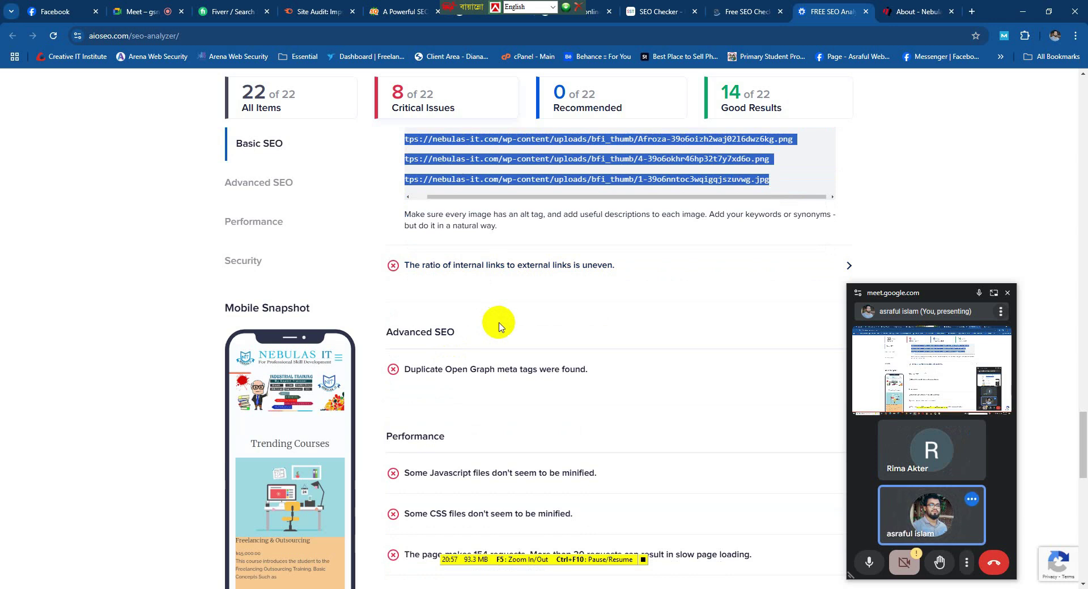
pyautogui.scroll(-1, 499, 326)
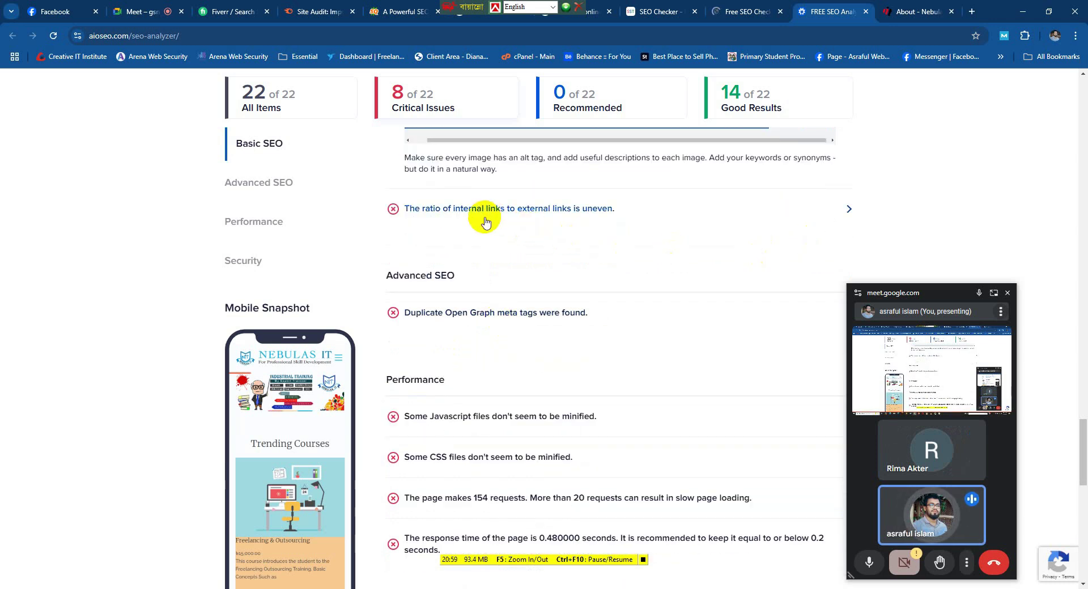
pyautogui.click(849, 211)
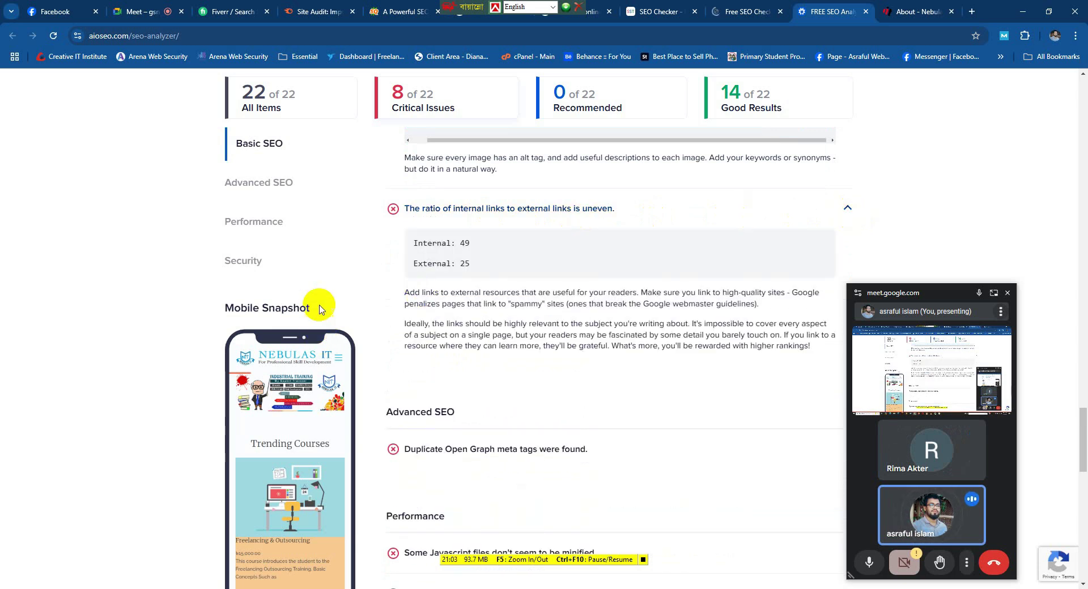
pyautogui.moveTo(407, 247); pyautogui.dragTo(503, 253)
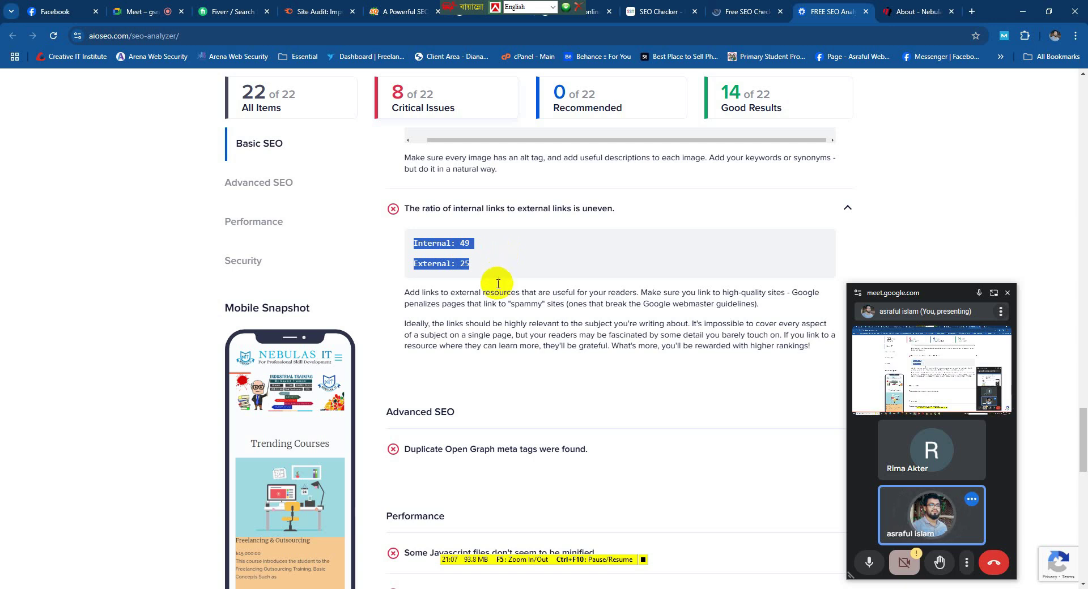
# Step: Look over the duplicate Open Graph meta tags issue under Advanced SEO and the issues listed under Performance
pyautogui.scroll(-1, 498, 368)
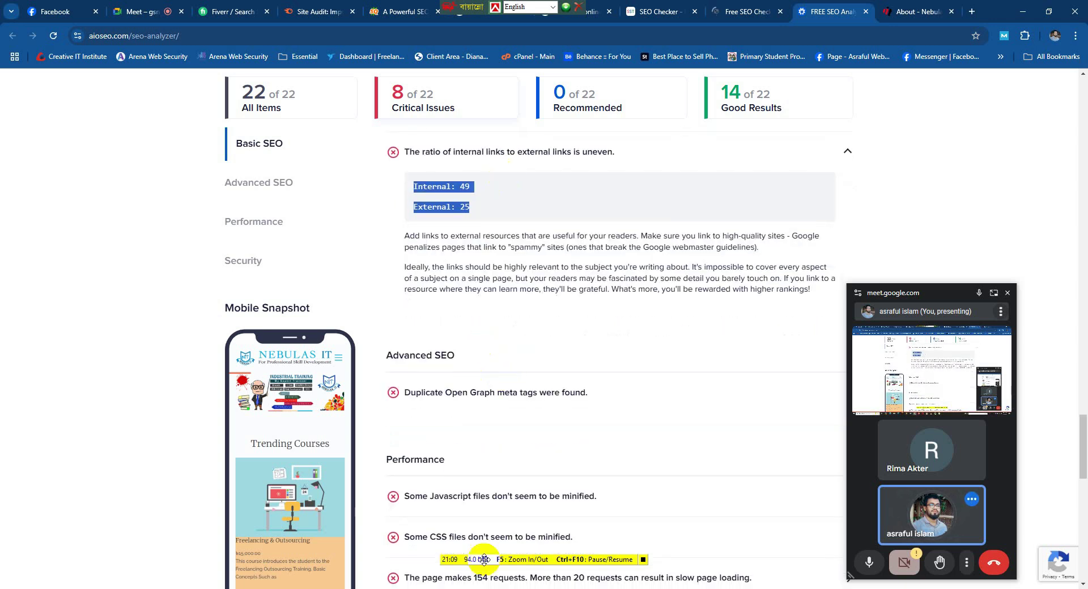
pyautogui.scroll(-1, 510, 498)
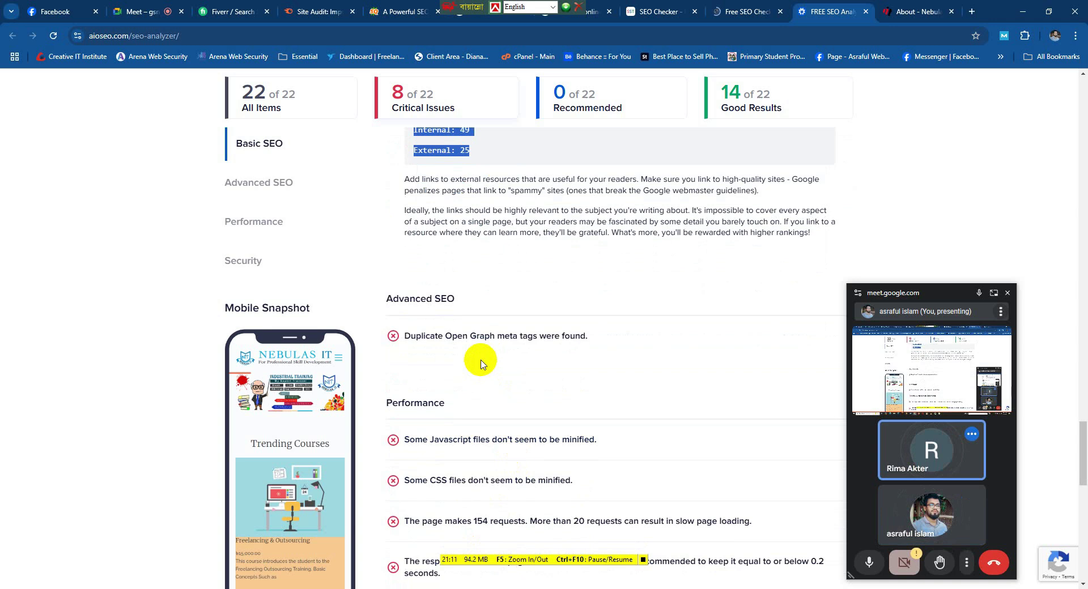
pyautogui.scroll(1, 462, 150)
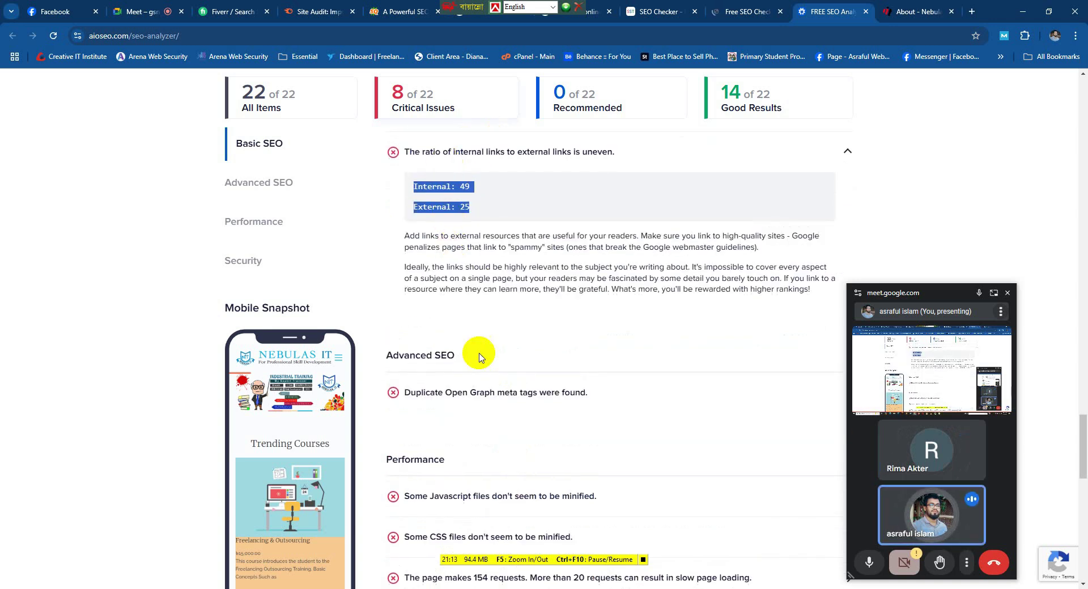
pyautogui.scroll(-1, 459, 294)
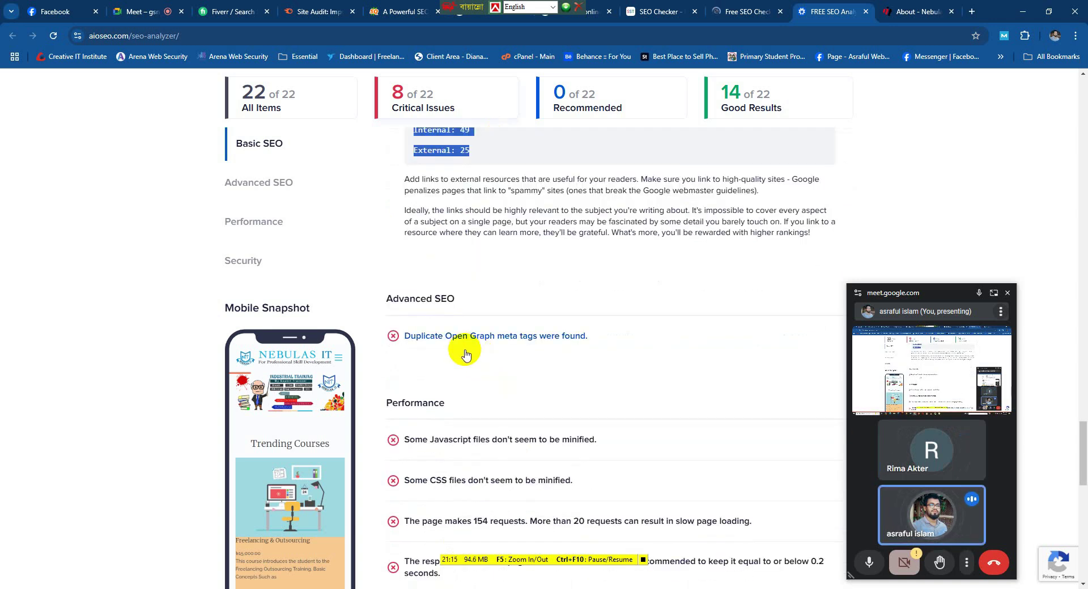
pyautogui.scroll(-1, 462, 356)
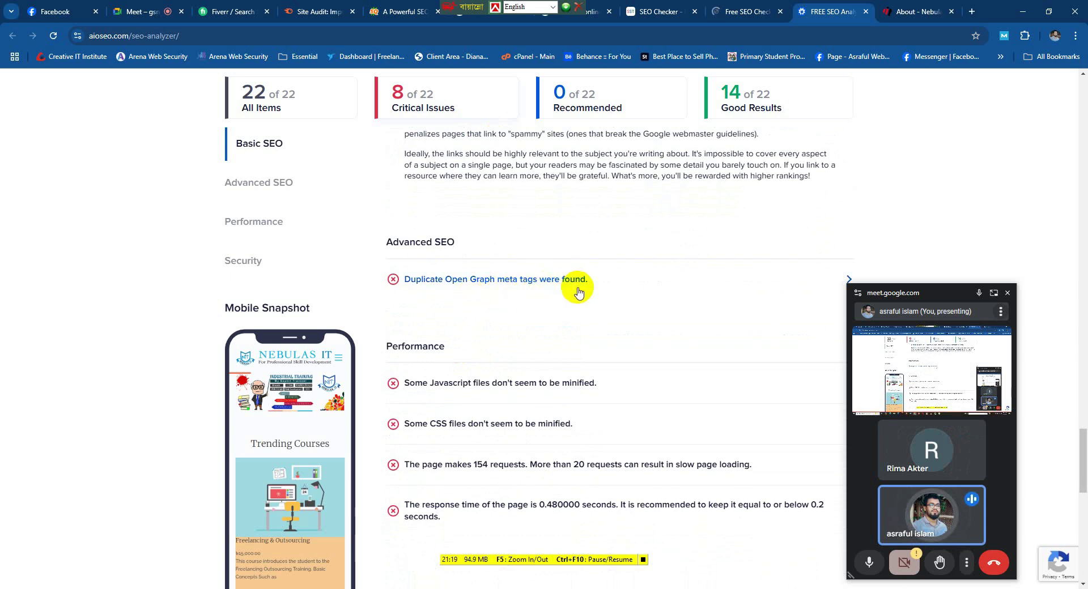
pyautogui.scroll(-1, 579, 306)
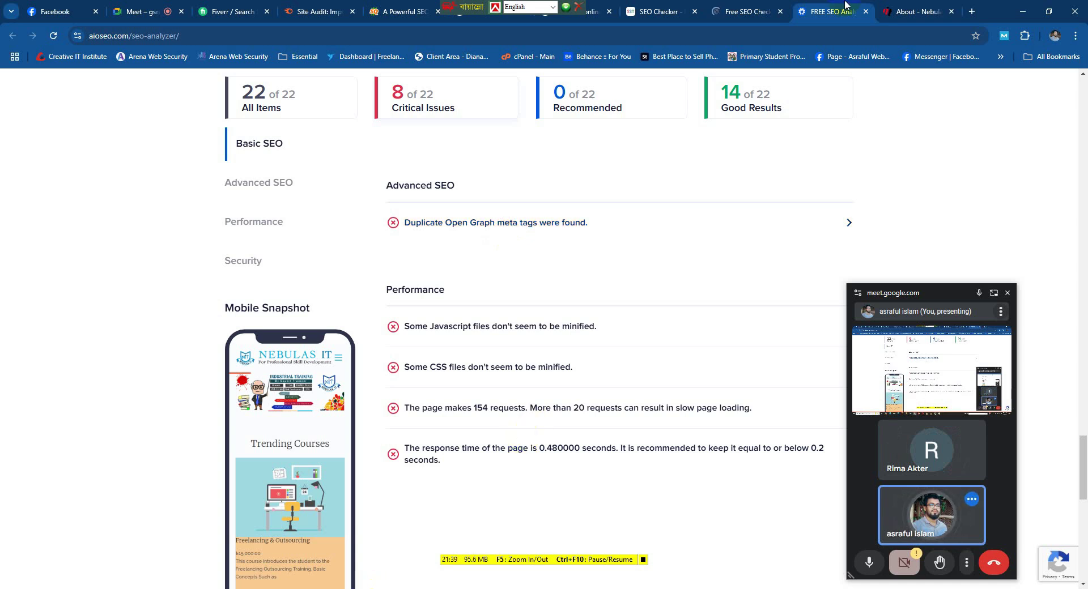
# Step: Move the floating language toolbar aside and show the Google results for "best website list for website seo audit"
pyautogui.moveTo(453, 7); pyautogui.dragTo(115, 7)
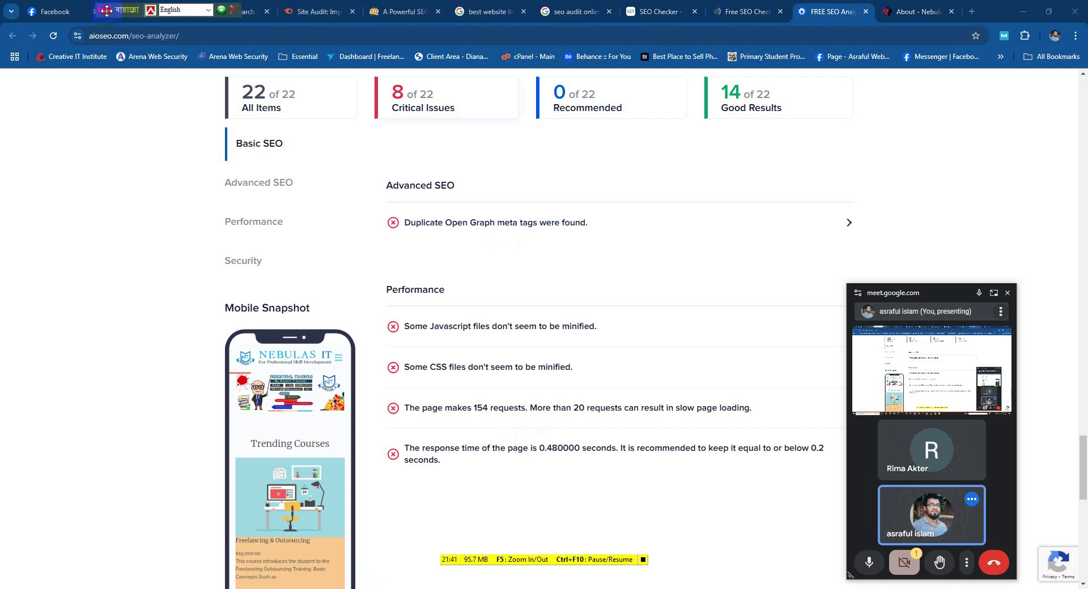
pyautogui.click(489, 12)
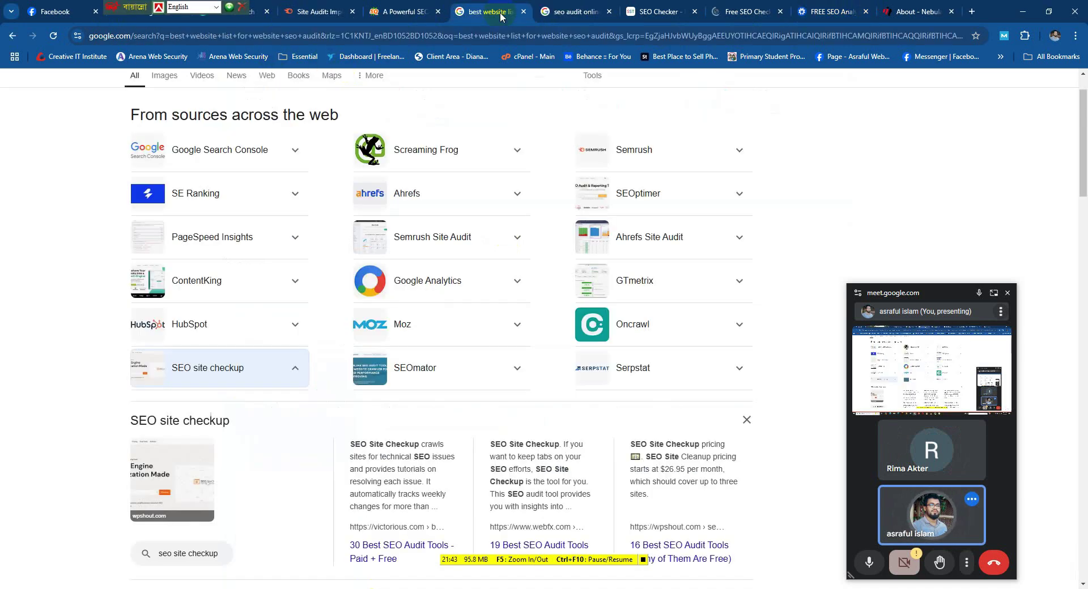
# Step: Switch to the Chrome window showing the Mirpur College page and return to its Google results for "it institute list in mirpur"
pyautogui.click(584, 11)
pyautogui.click(1022, 11)
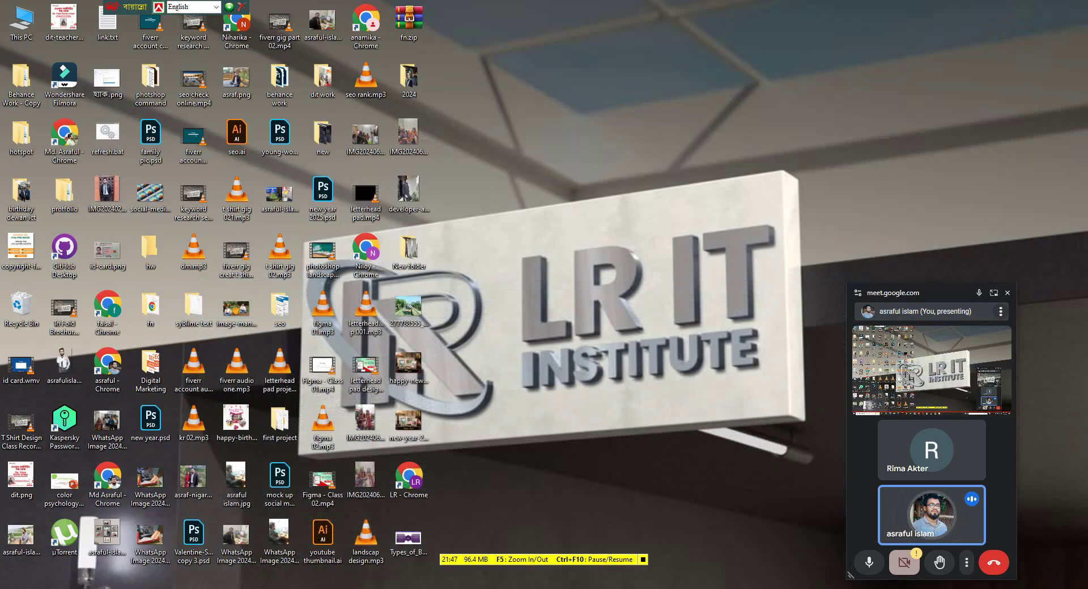
pyautogui.click(520, 586)
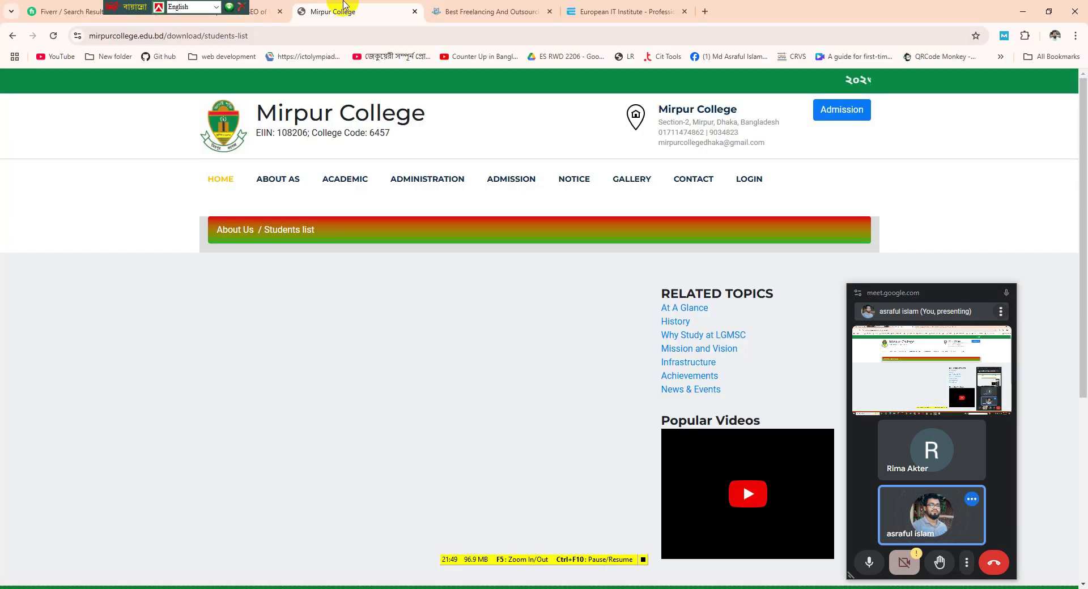
pyautogui.click(10, 37)
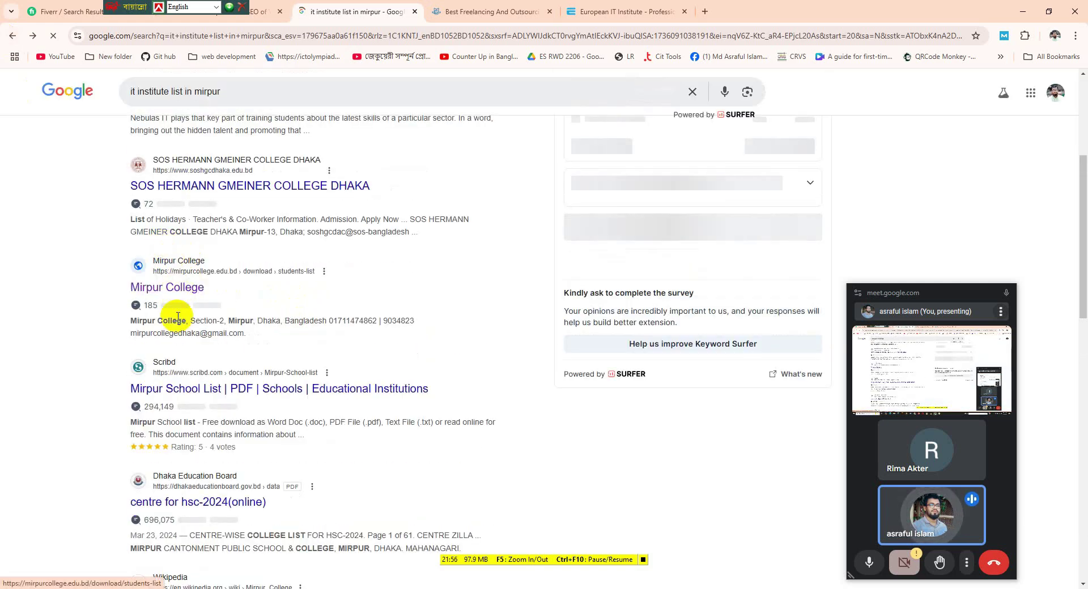
# Step: Highlight the description snippets of the Mirpur College, Scribd and Dhaka Education Board search results as meta description examples
pyautogui.moveTo(130, 319); pyautogui.dragTo(281, 333)
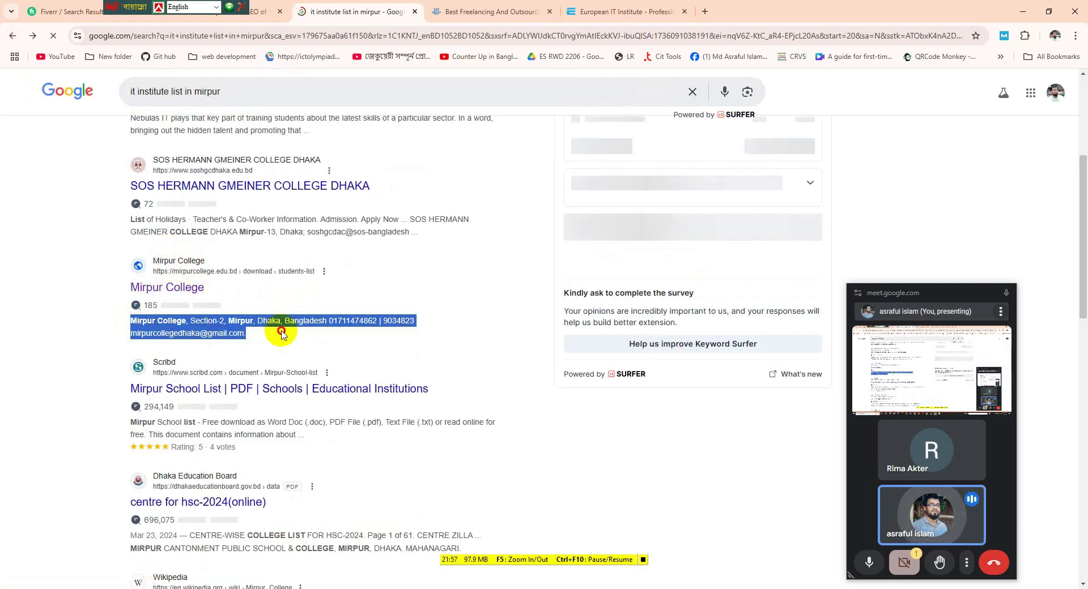
pyautogui.click(142, 422)
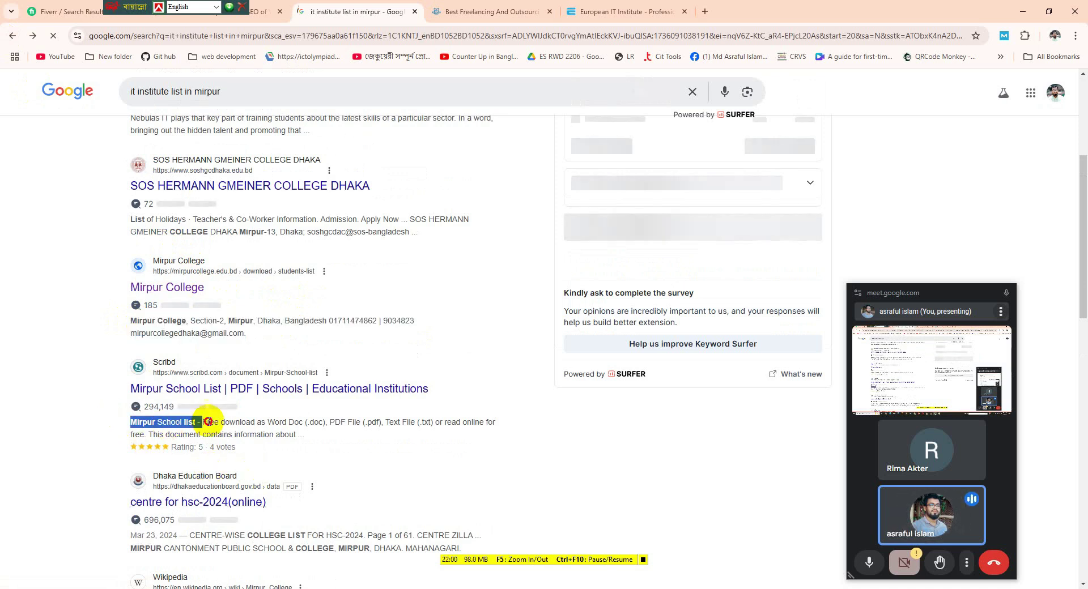
pyautogui.tripleClick(294, 419)
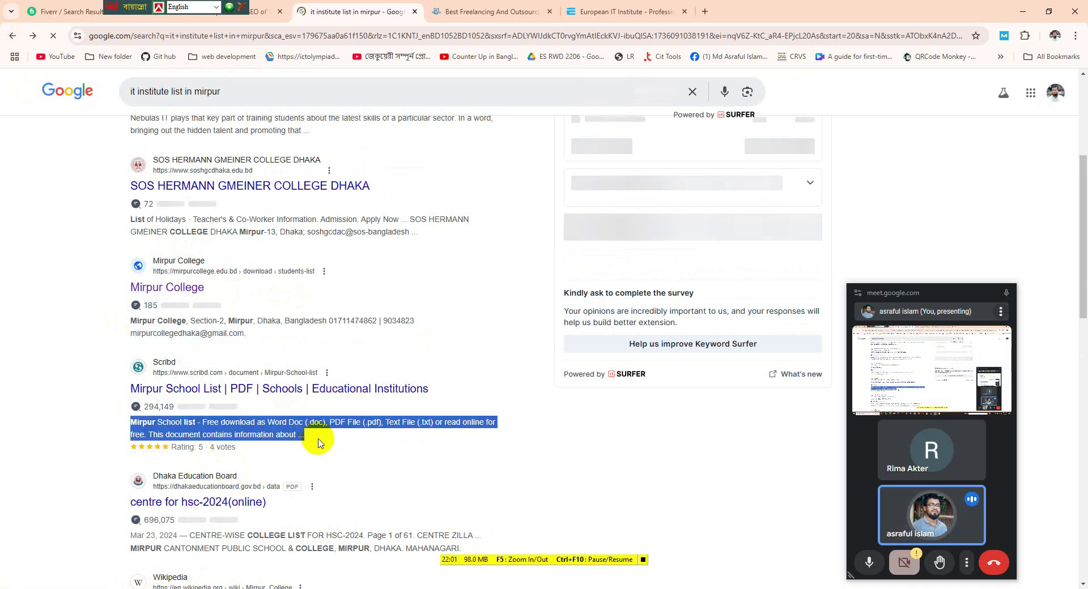
pyautogui.scroll(-2, 294, 439)
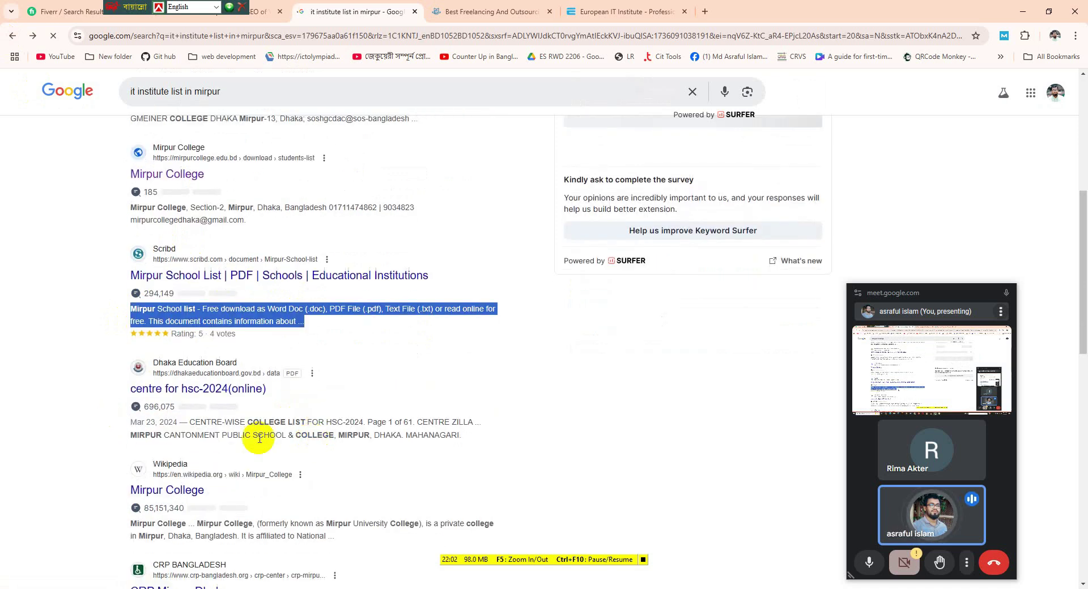
pyautogui.click(120, 418)
pyautogui.moveTo(119, 418); pyautogui.dragTo(466, 441)
pyautogui.click(466, 441)
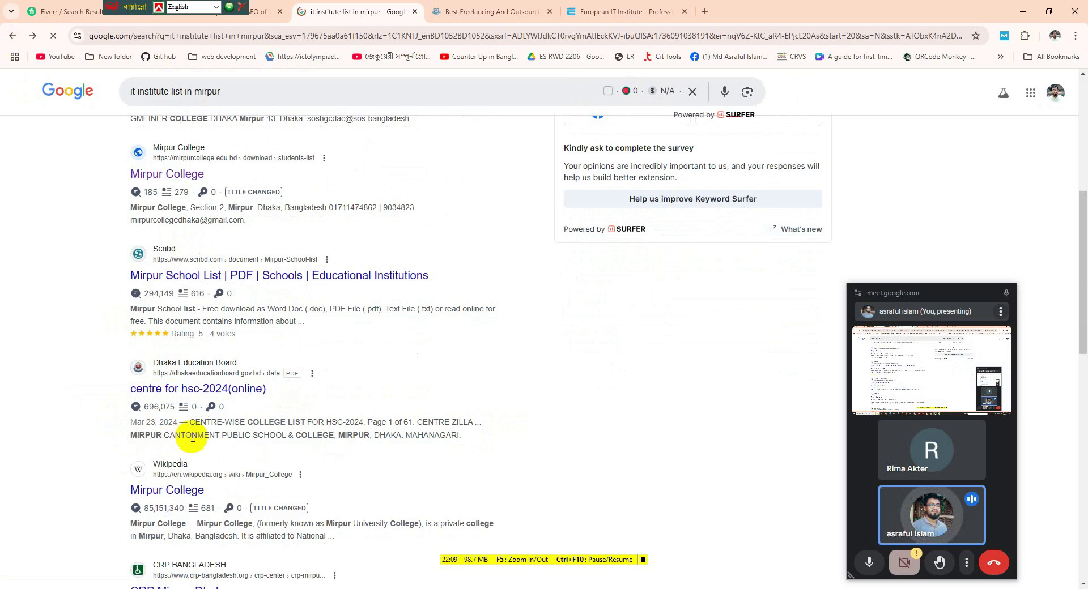
# Step: Return to the AIOSEO report, expand the duplicate Open Graph meta tags issue and highlight its three listed tags
pyautogui.moveTo(427, 588)
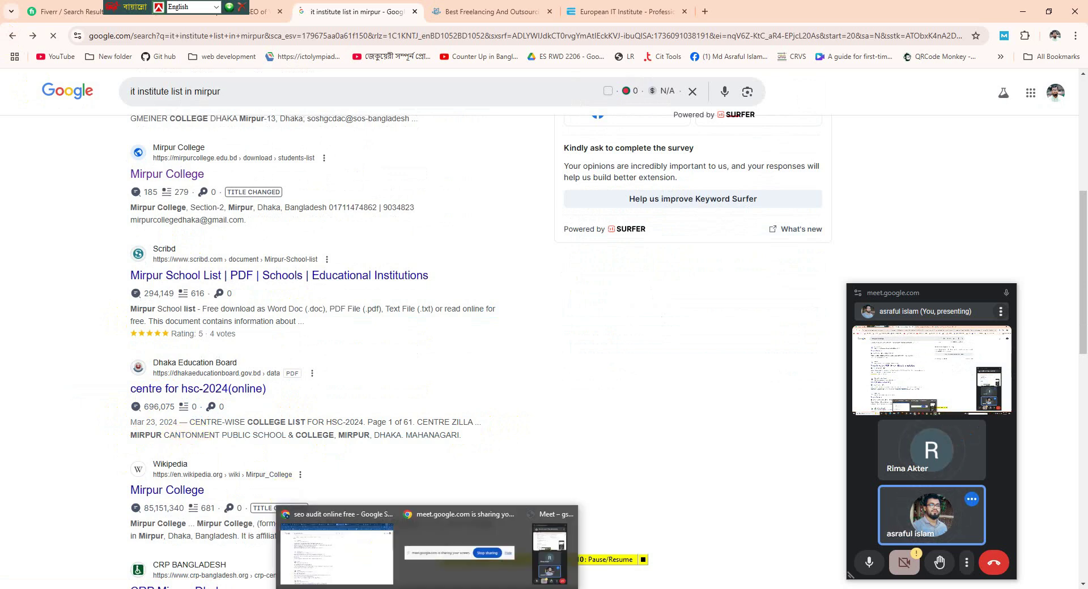
pyautogui.click(365, 558)
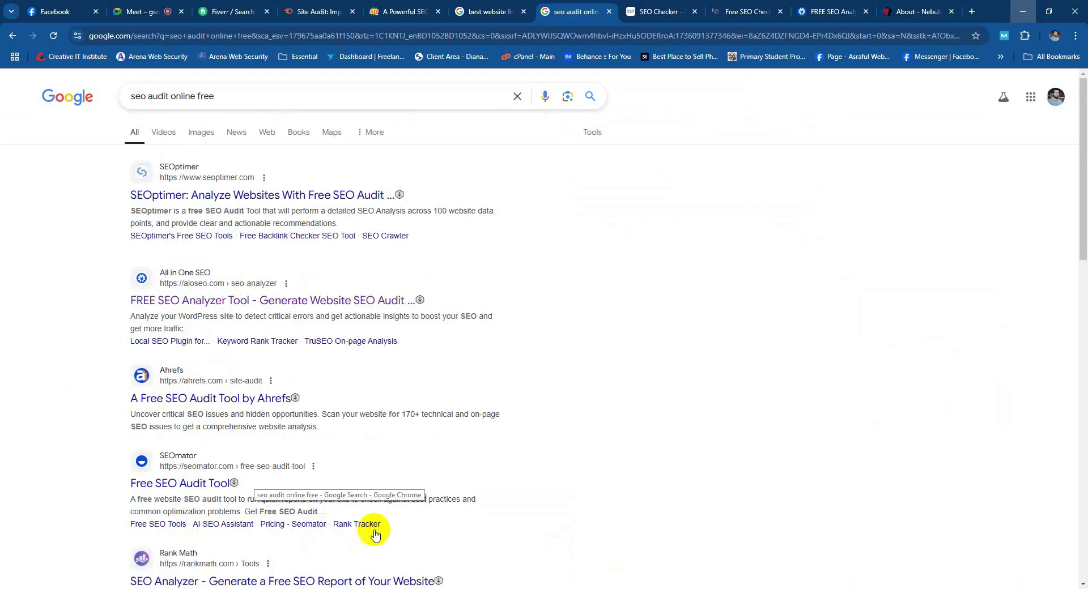
pyautogui.click(745, 11)
pyautogui.click(828, 12)
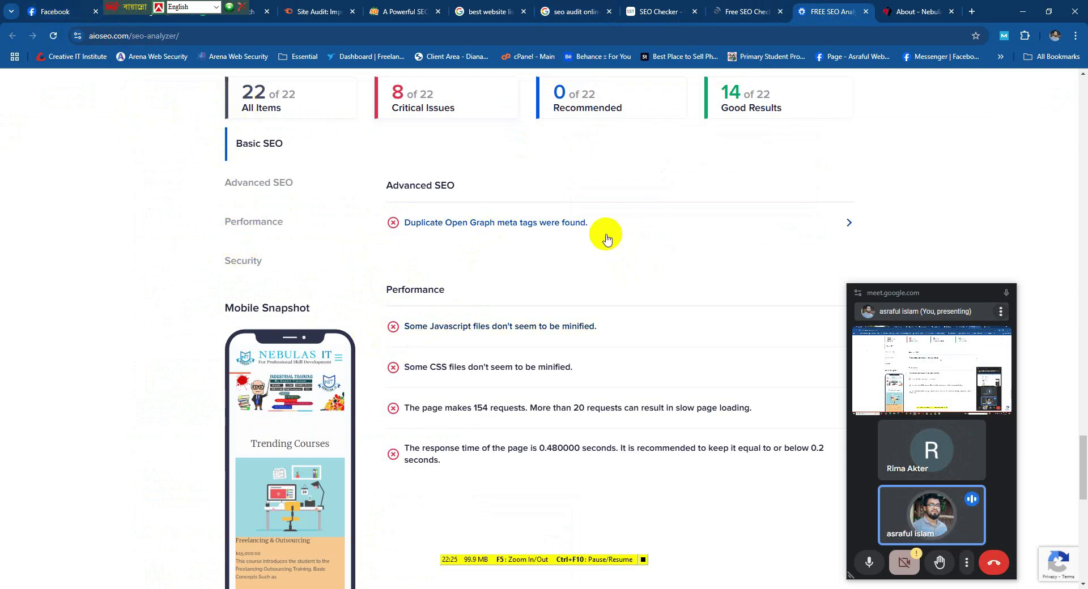
pyautogui.click(850, 223)
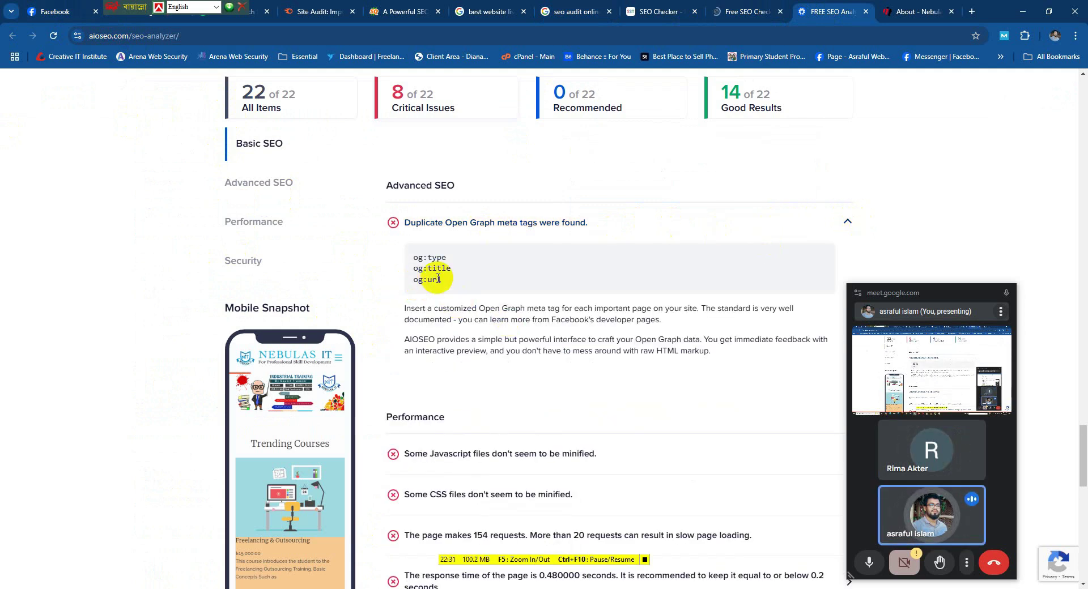
pyautogui.moveTo(457, 279); pyautogui.dragTo(410, 264)
pyautogui.click(398, 261)
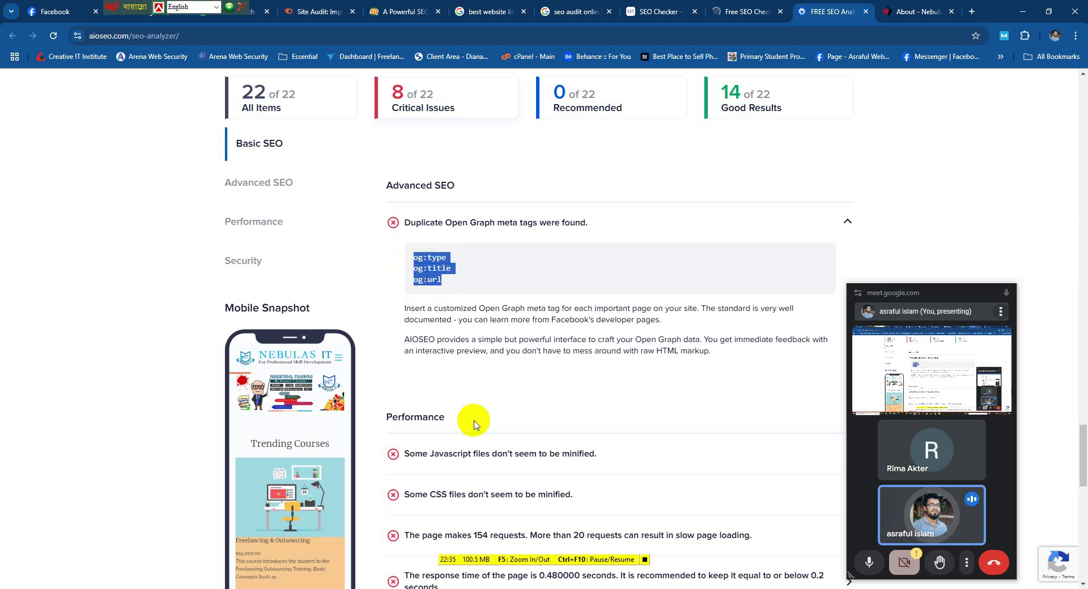
# Step: Expand the unminified JavaScript and unminified CSS issues under Performance and look over the files they list
pyautogui.scroll(-2, 475, 424)
pyautogui.scroll(2, 488, 188)
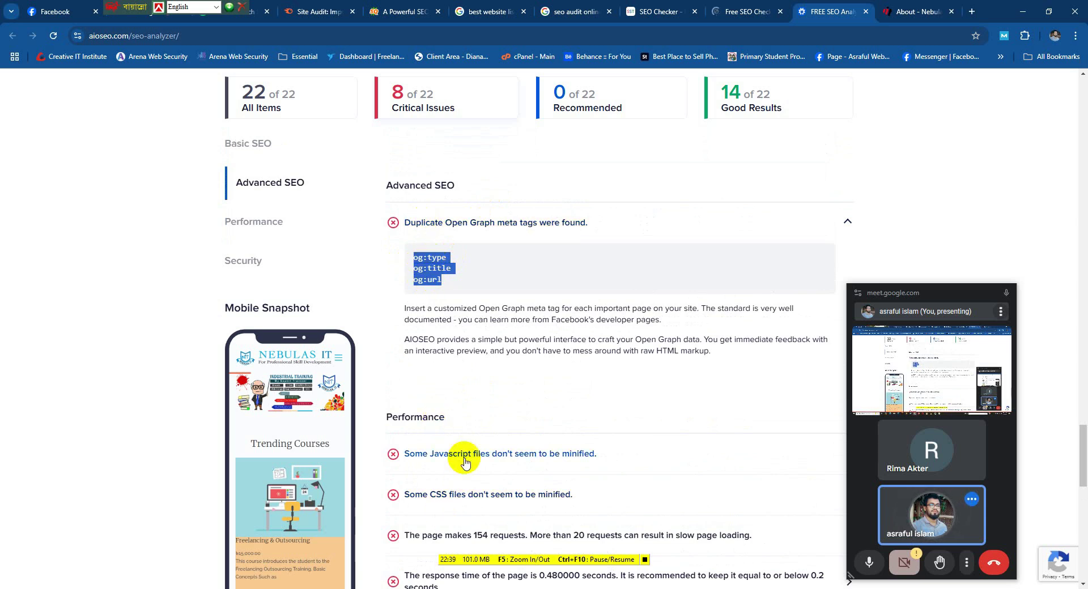
pyautogui.scroll(-2, 473, 488)
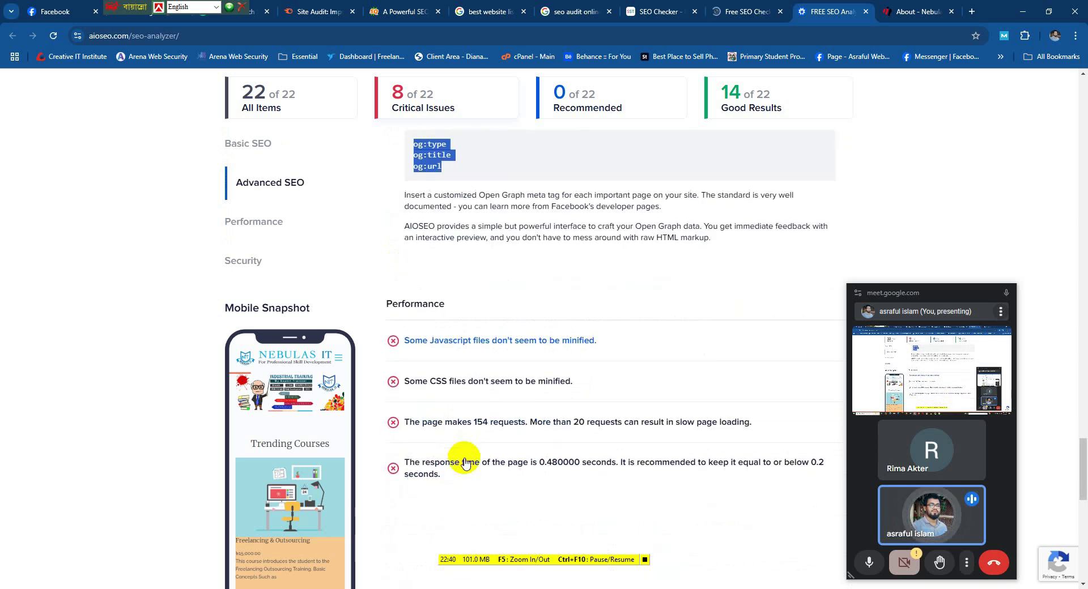
pyautogui.click(639, 346)
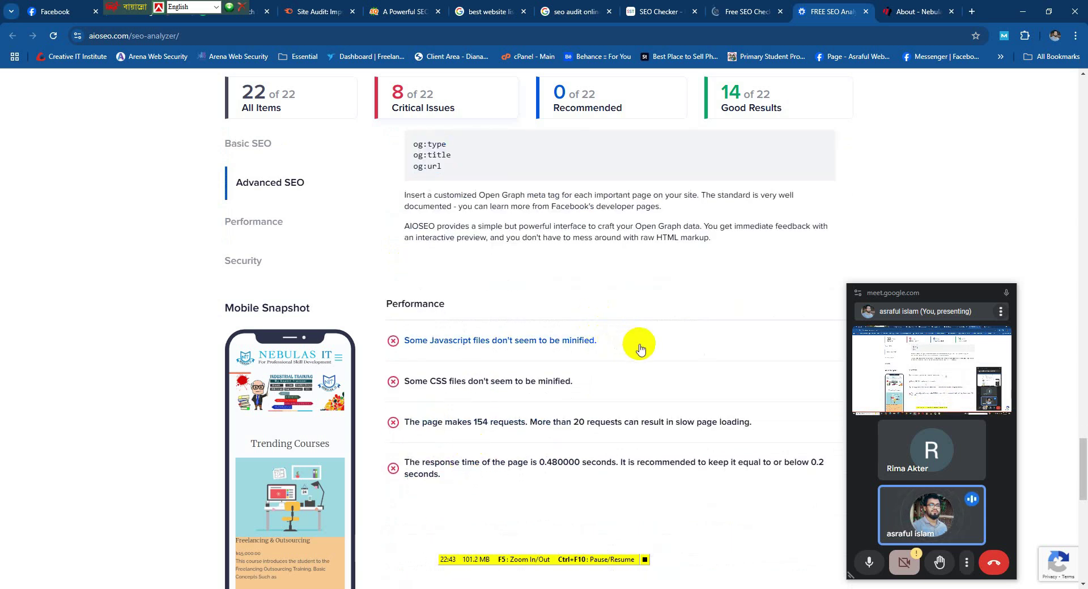
pyautogui.scroll(-2, 640, 349)
pyautogui.scroll(-2, 642, 350)
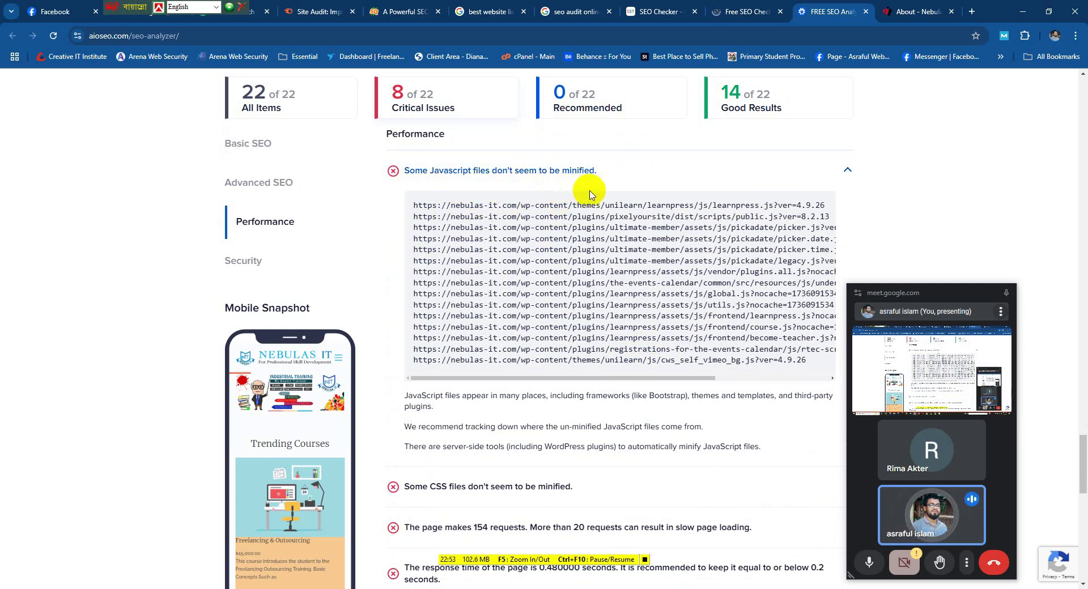
pyautogui.scroll(-2, 561, 337)
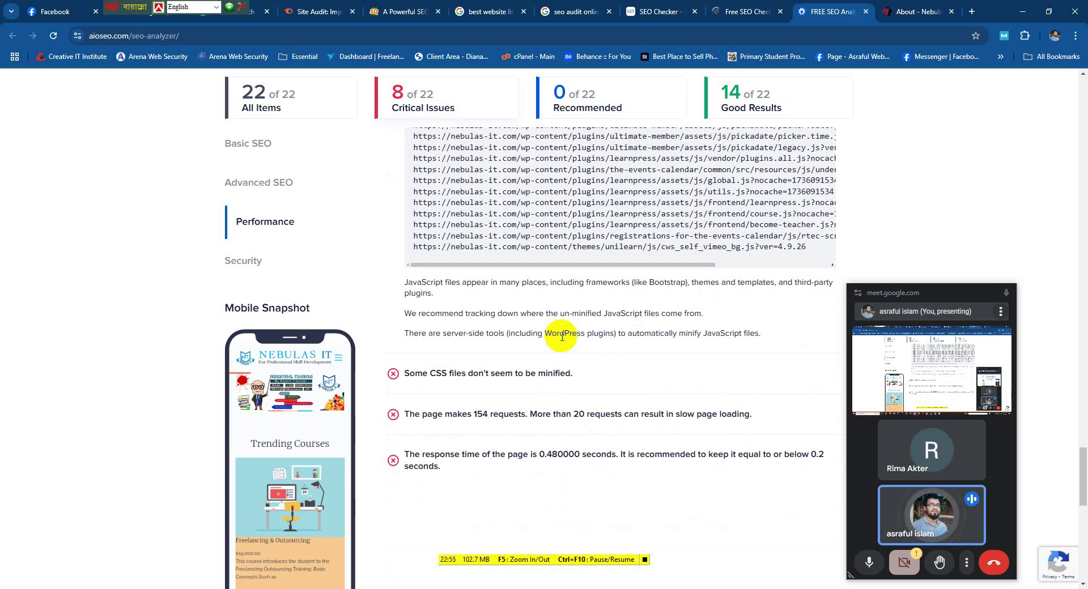
pyautogui.click(601, 380)
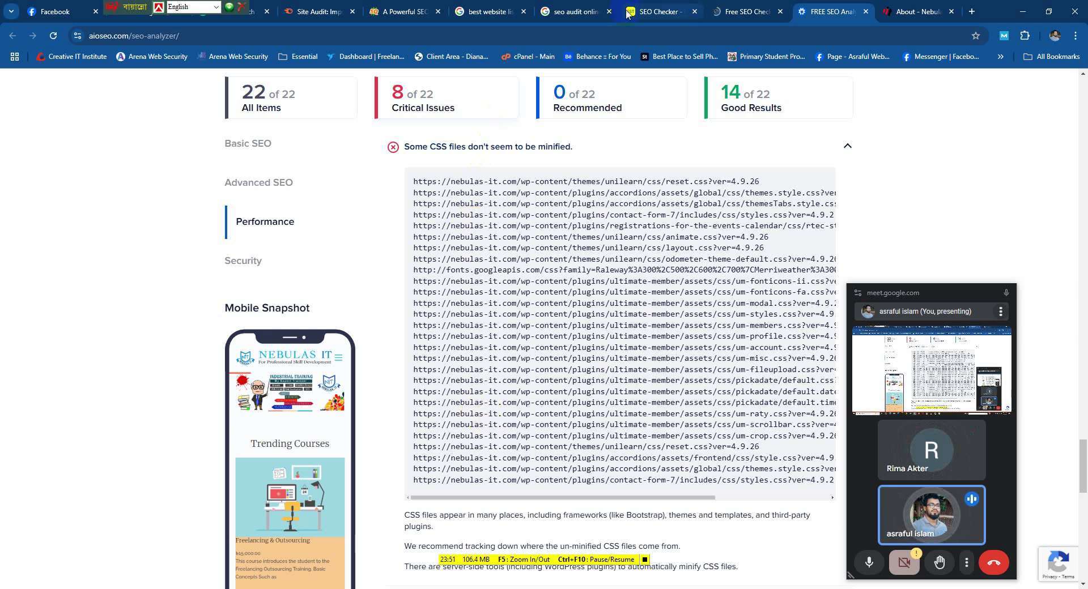
# Step: Show the team member photos and the Why Choose Us section with its video on the Nebula IT About page
pyautogui.click(918, 12)
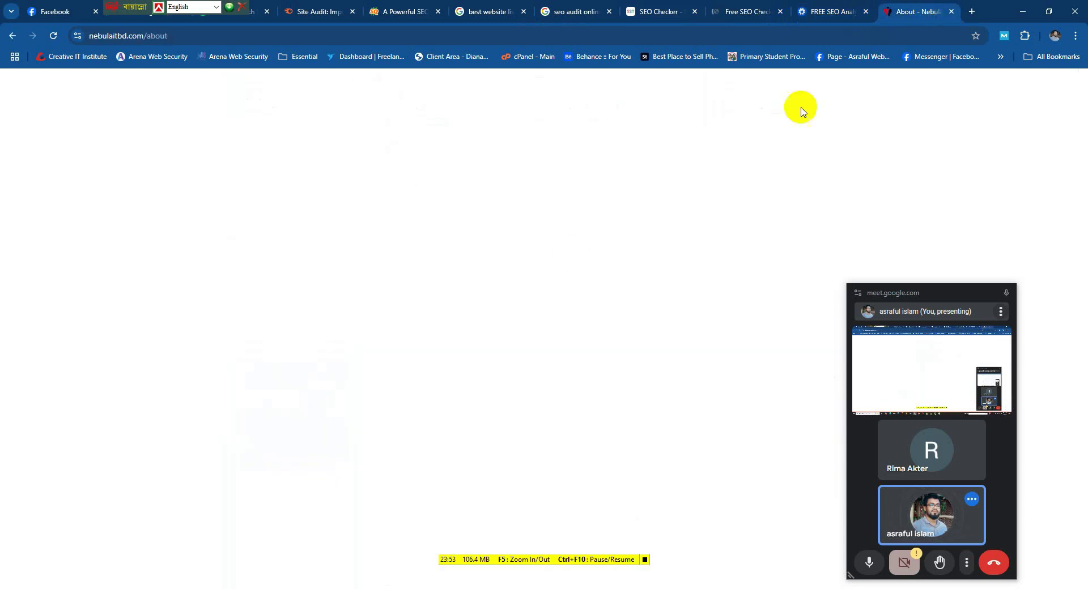
pyautogui.scroll(-3, 454, 316)
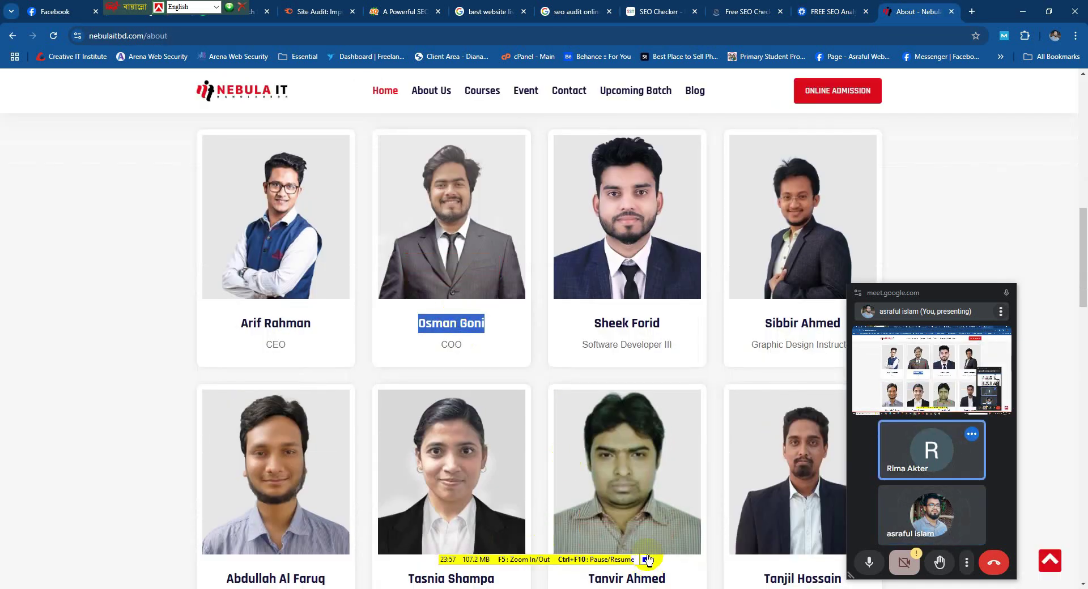
pyautogui.click(58, 383)
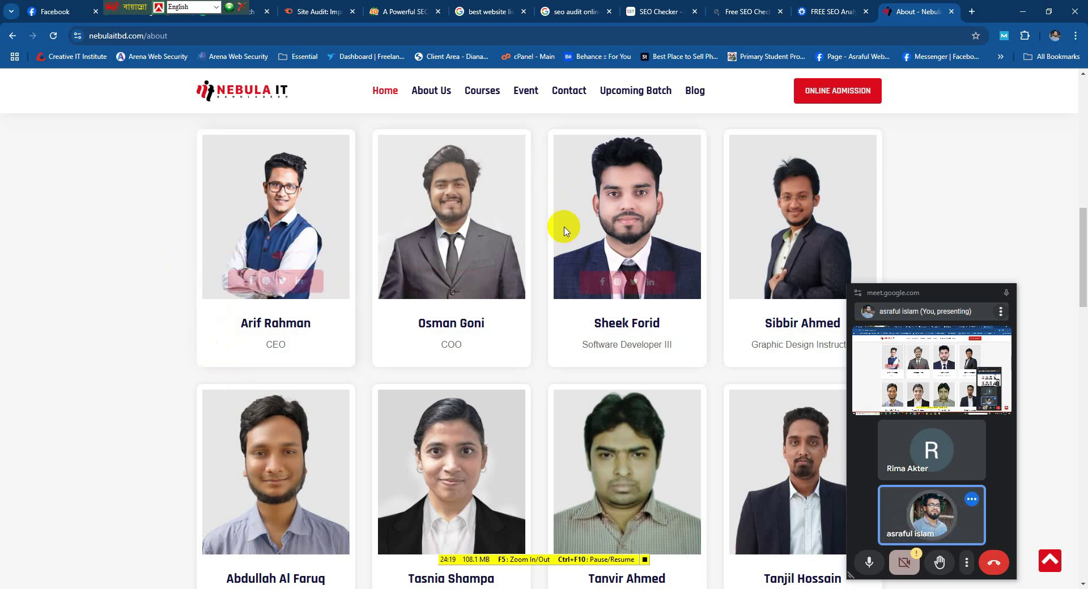
pyautogui.scroll(4, 563, 438)
pyautogui.scroll(6, 563, 438)
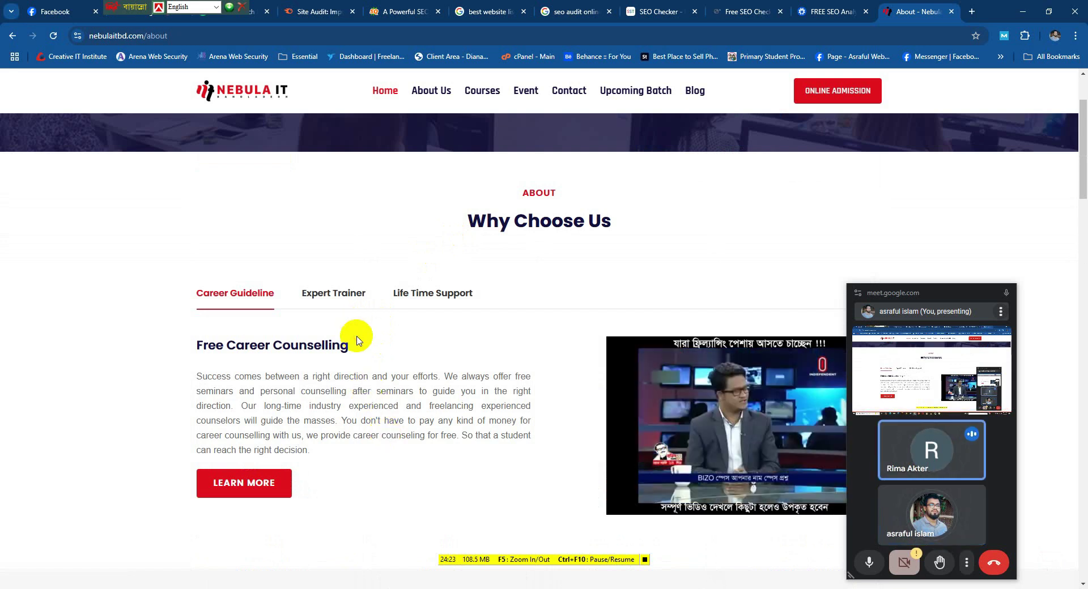
pyautogui.click(352, 374)
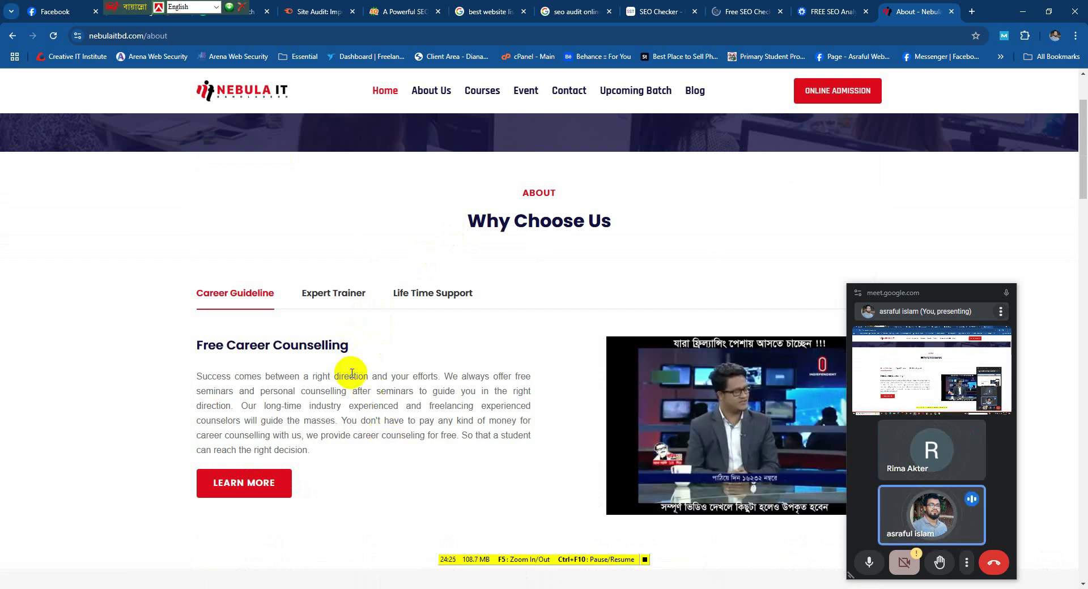
pyautogui.rightClick(608, 476)
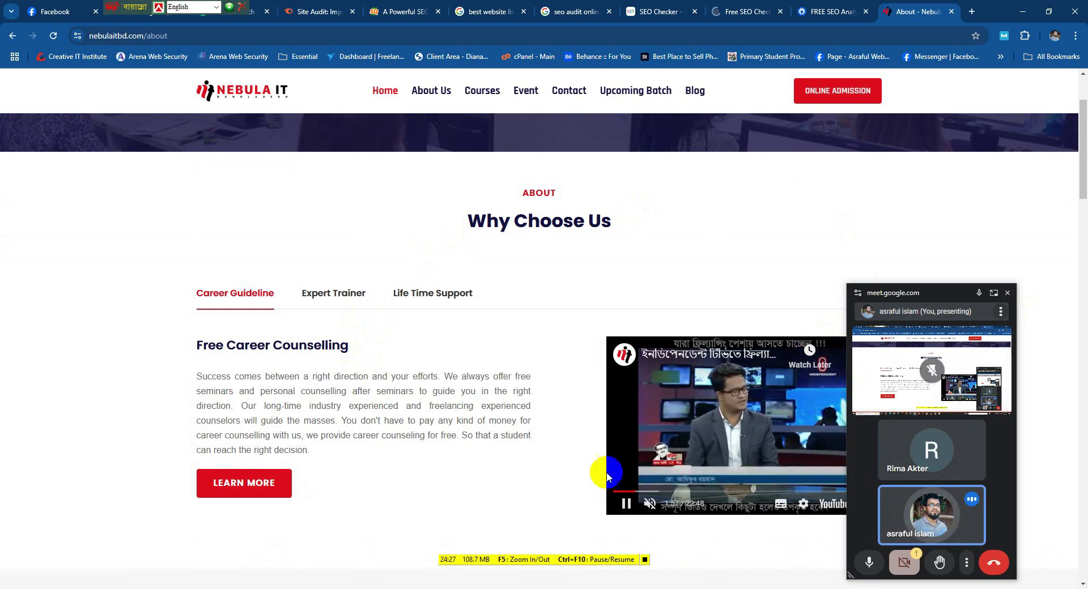
# Step: Return to the AIOSEO report and review the unminified file lists, page requests and response time issues under Performance
pyautogui.click(761, 12)
pyautogui.click(659, 11)
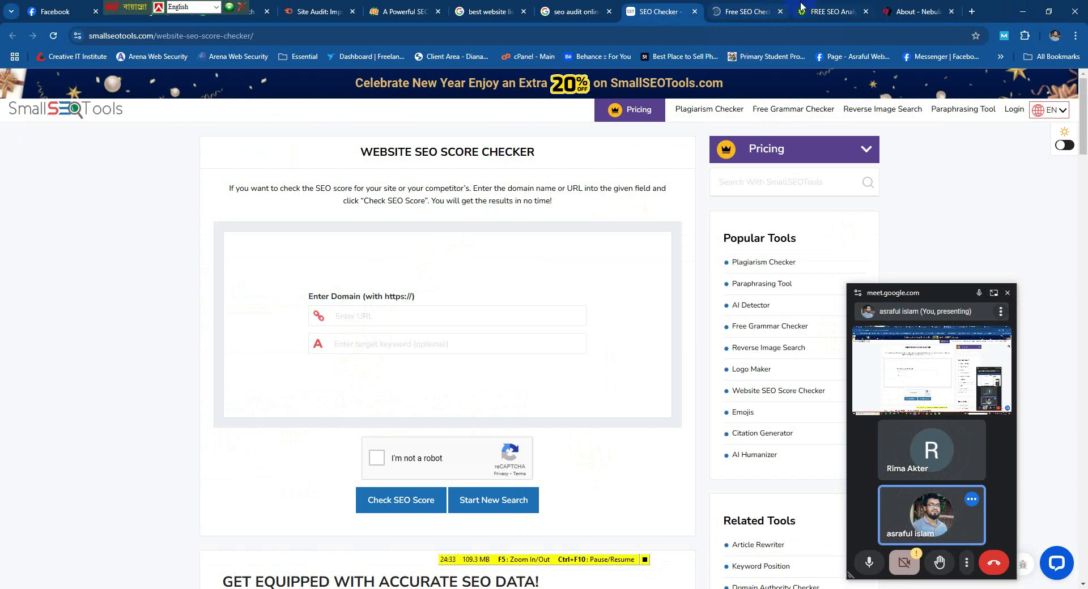
pyautogui.click(829, 13)
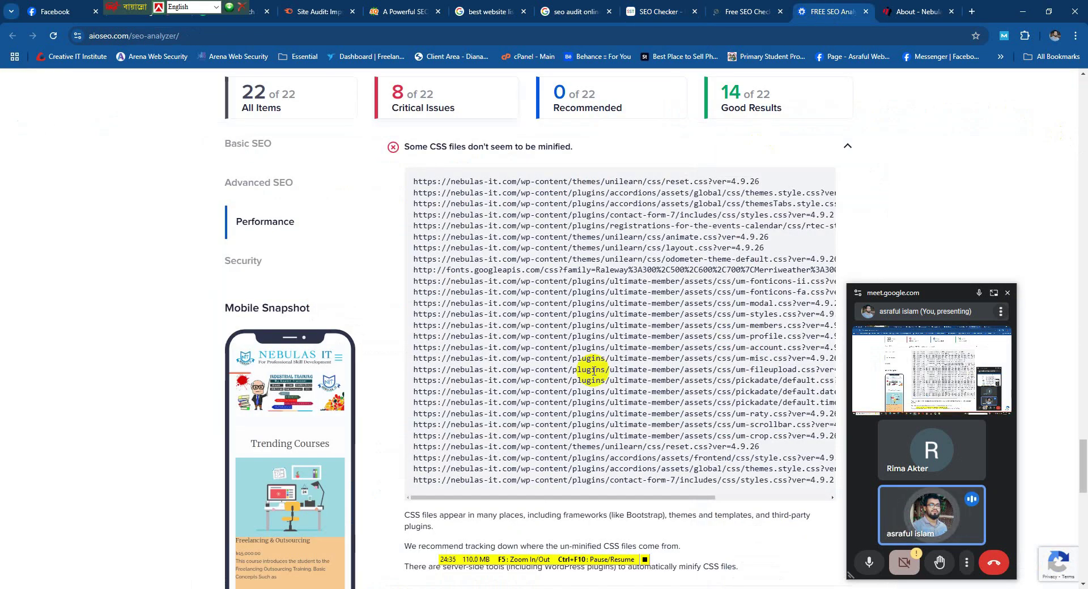
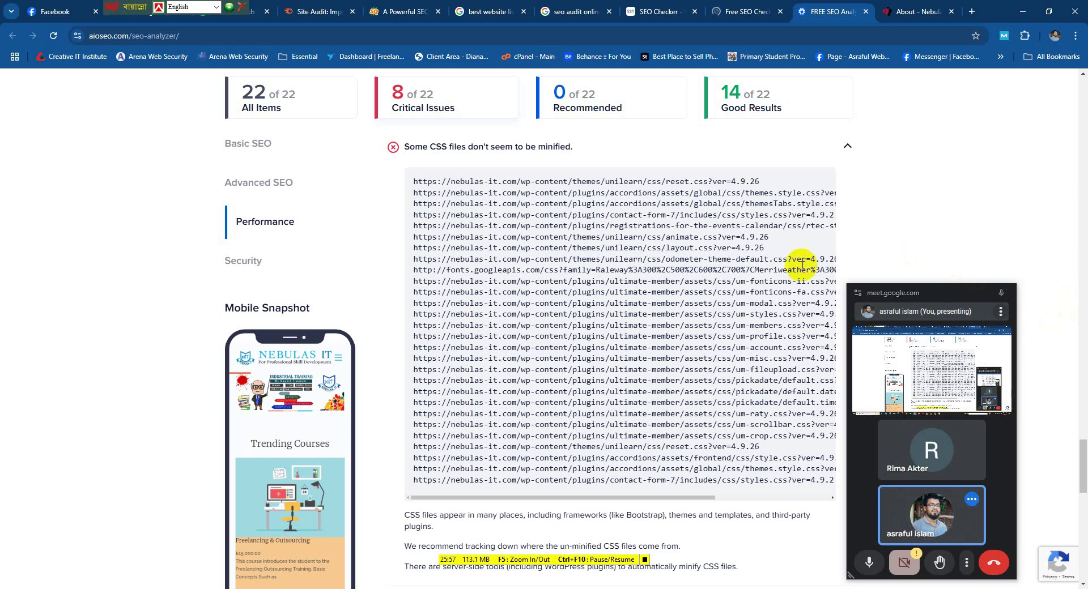
pyautogui.scroll(-1, 651, 294)
pyautogui.scroll(-2, 650, 294)
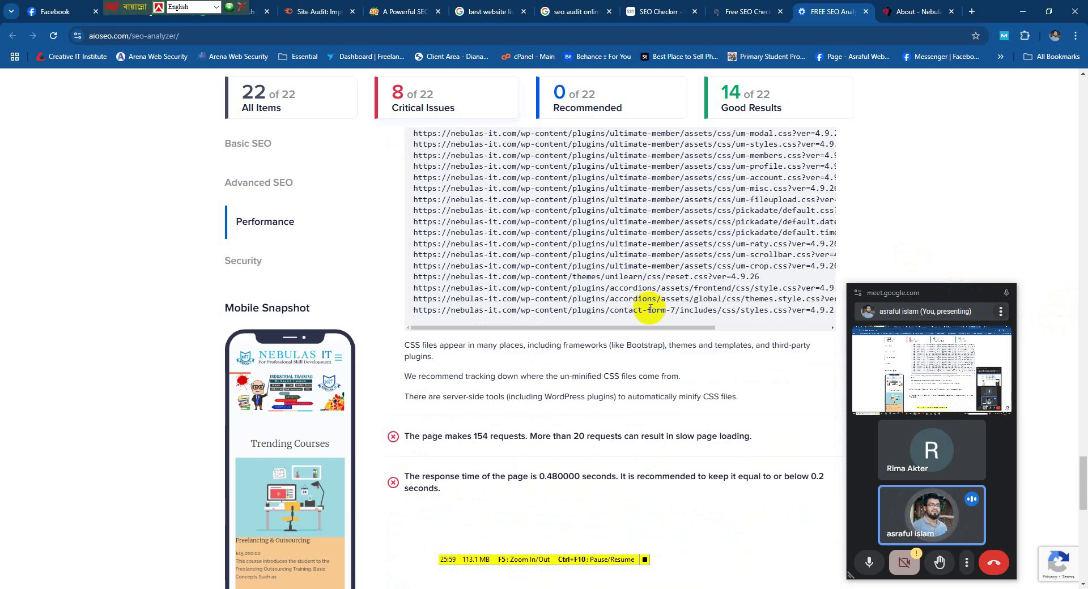
pyautogui.scroll(7, 651, 310)
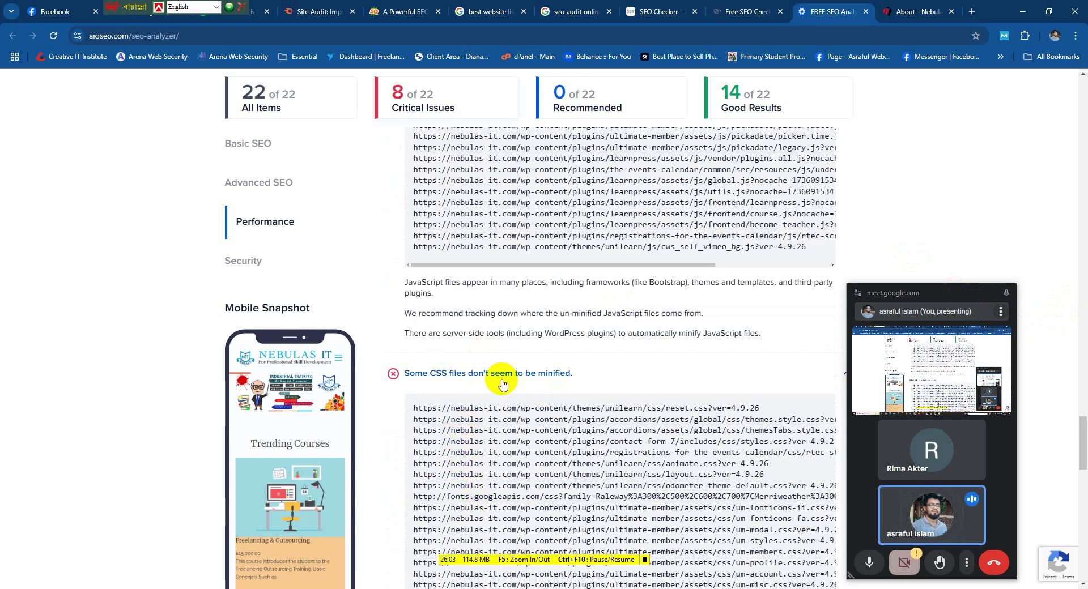
pyautogui.scroll(4, 561, 378)
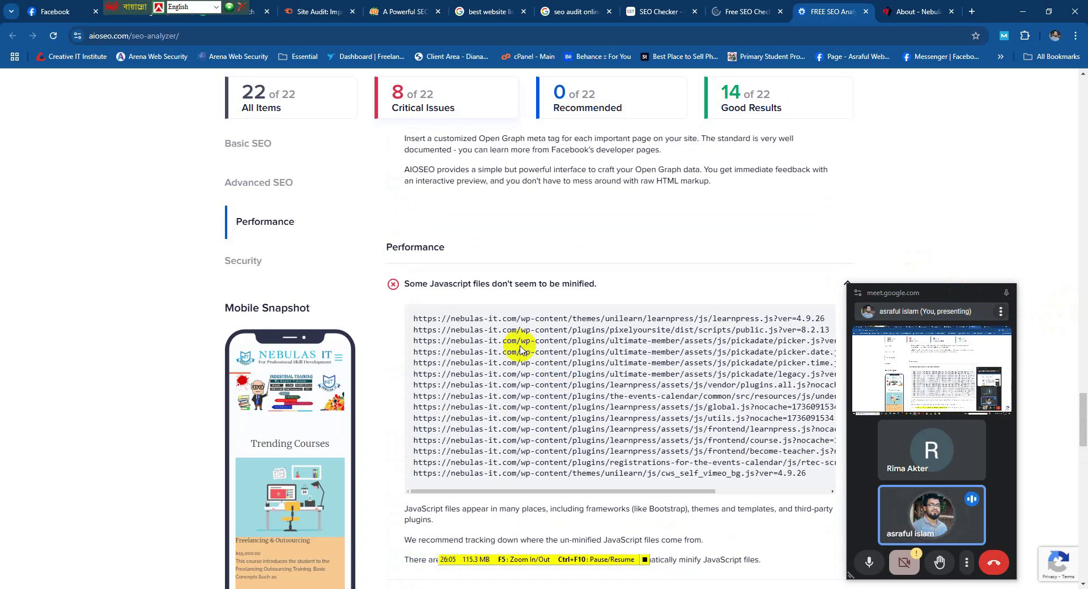
pyautogui.scroll(-3, 537, 306)
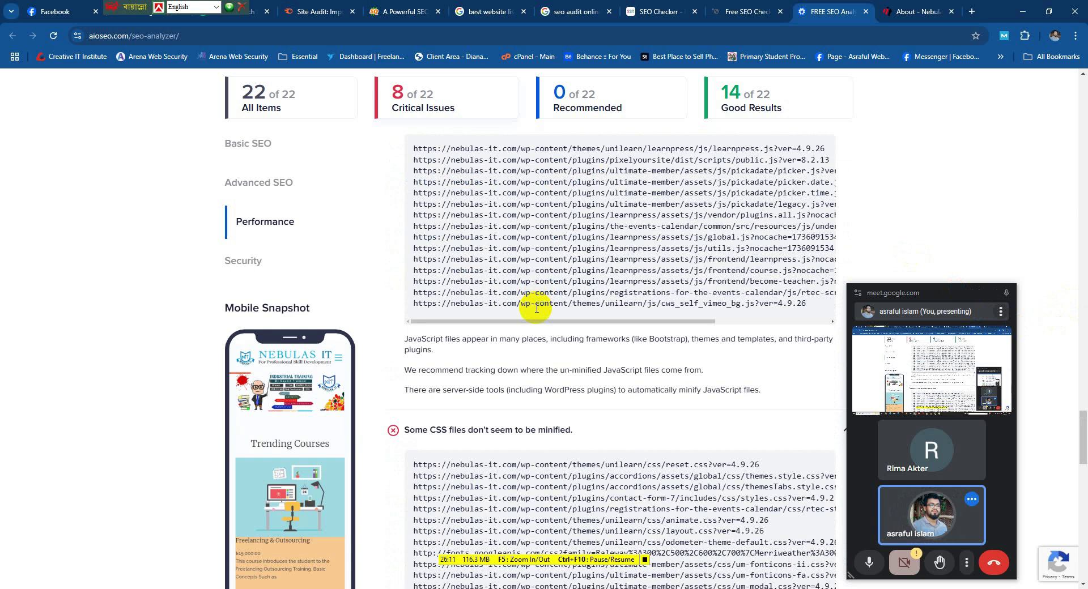
pyautogui.scroll(-8, 536, 308)
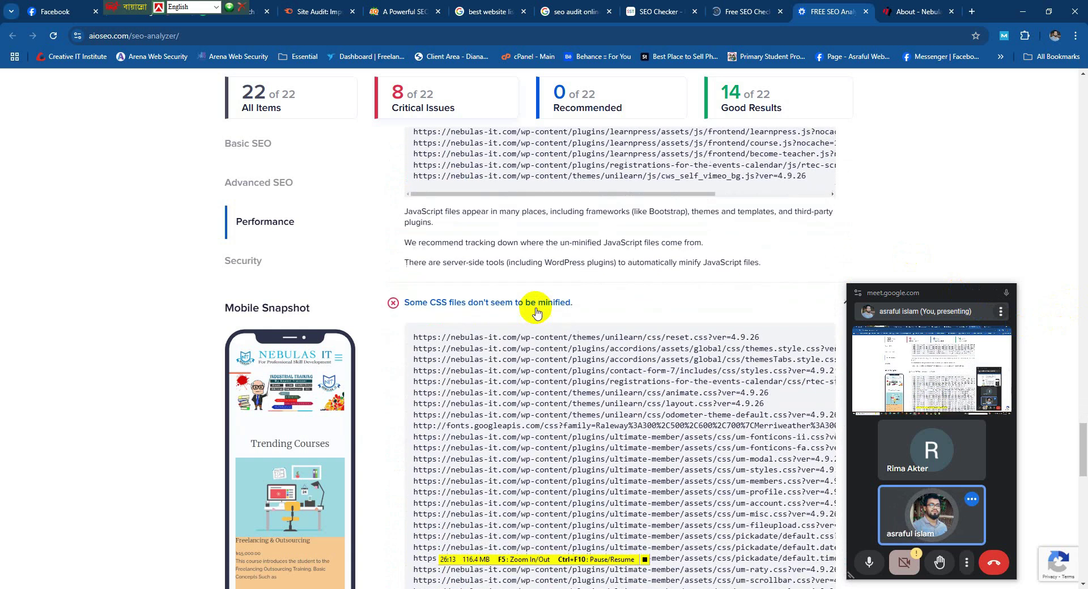
pyautogui.scroll(-1, 533, 316)
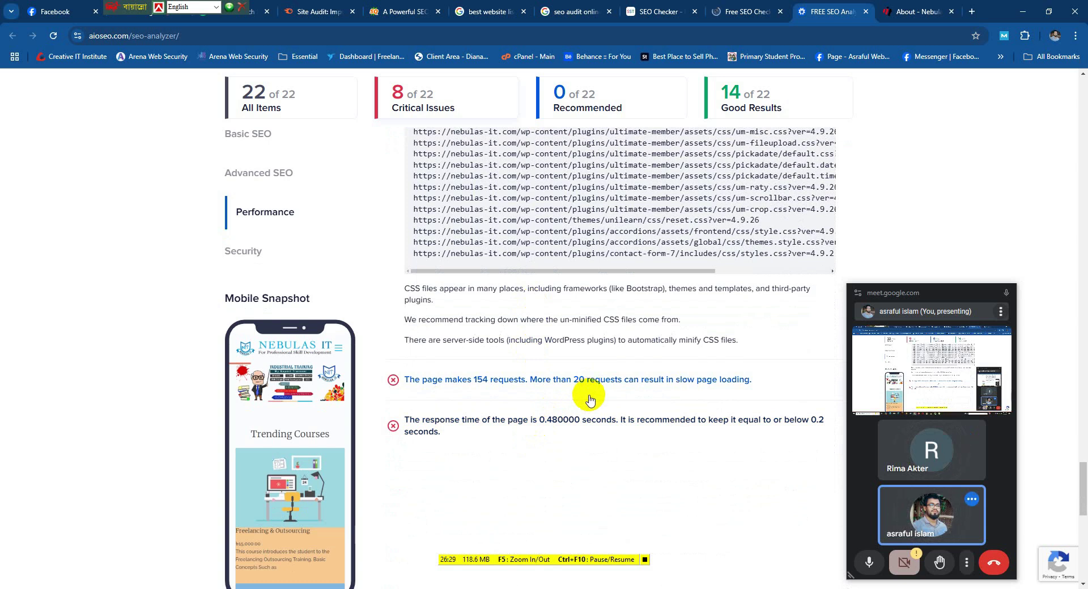
pyautogui.scroll(-1, 589, 399)
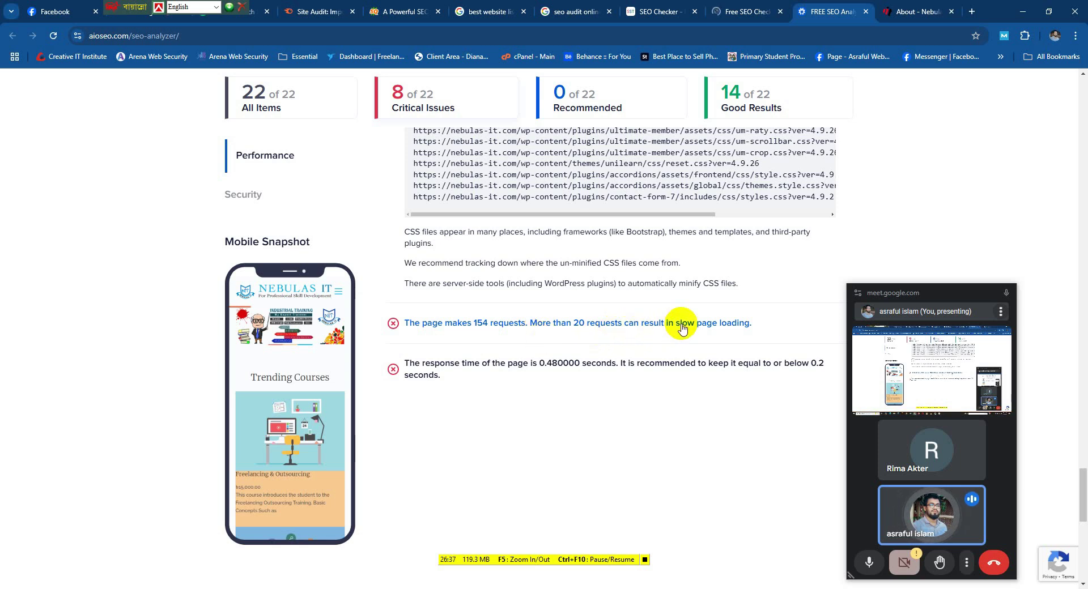
# Step: Review the page requests, response time, unminified CSS and unminified JavaScript issues under Performance in the AIOSEO report
pyautogui.scroll(-1, 680, 320)
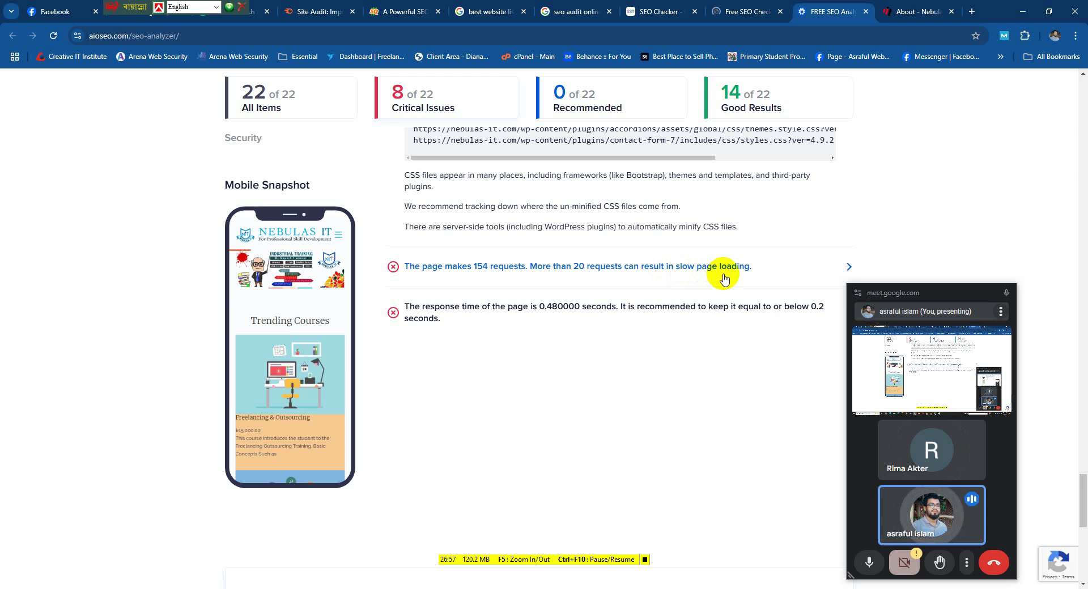
pyautogui.scroll(-2, 726, 280)
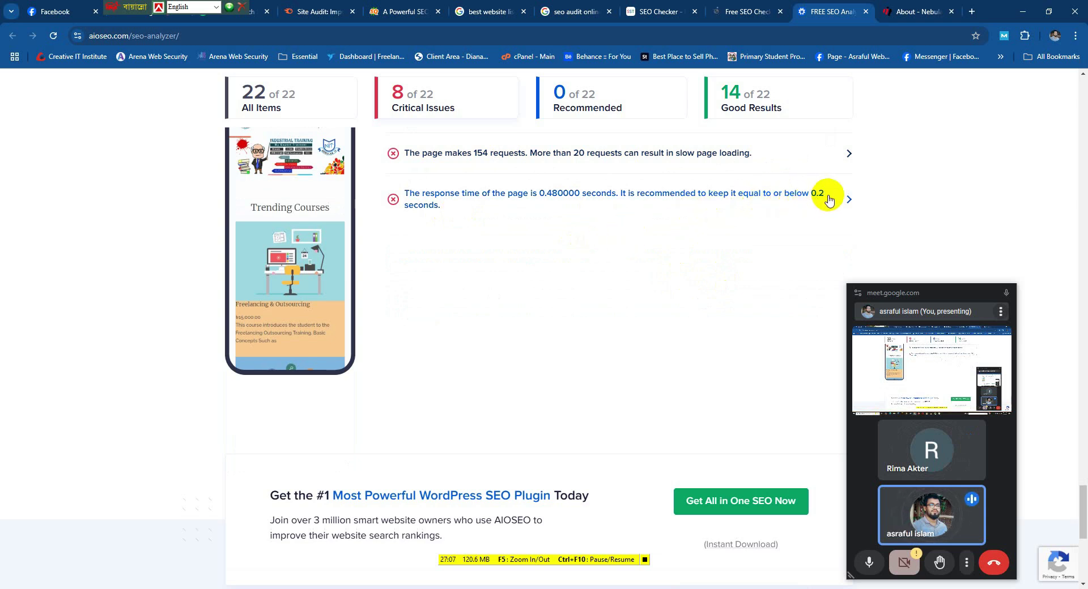
pyautogui.scroll(4, 776, 216)
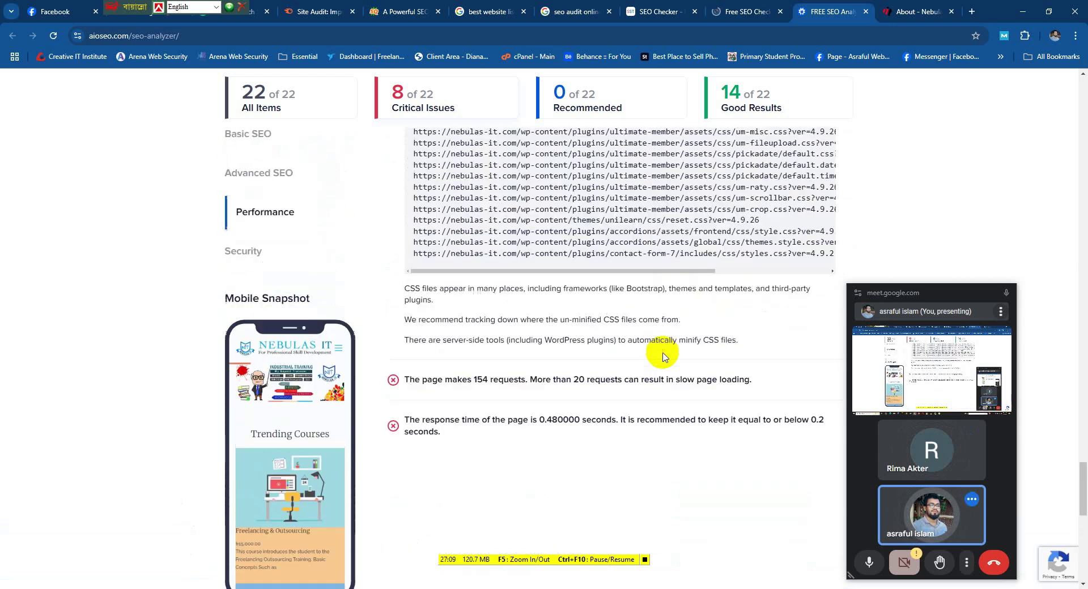
pyautogui.scroll(5, 664, 356)
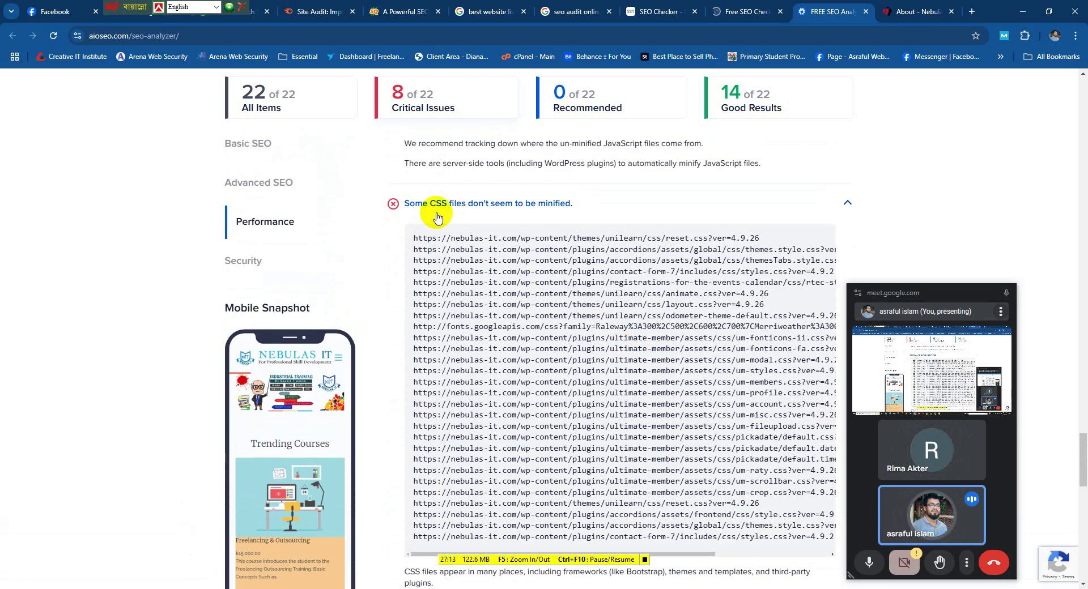
pyautogui.scroll(1, 465, 288)
pyautogui.scroll(4, 469, 290)
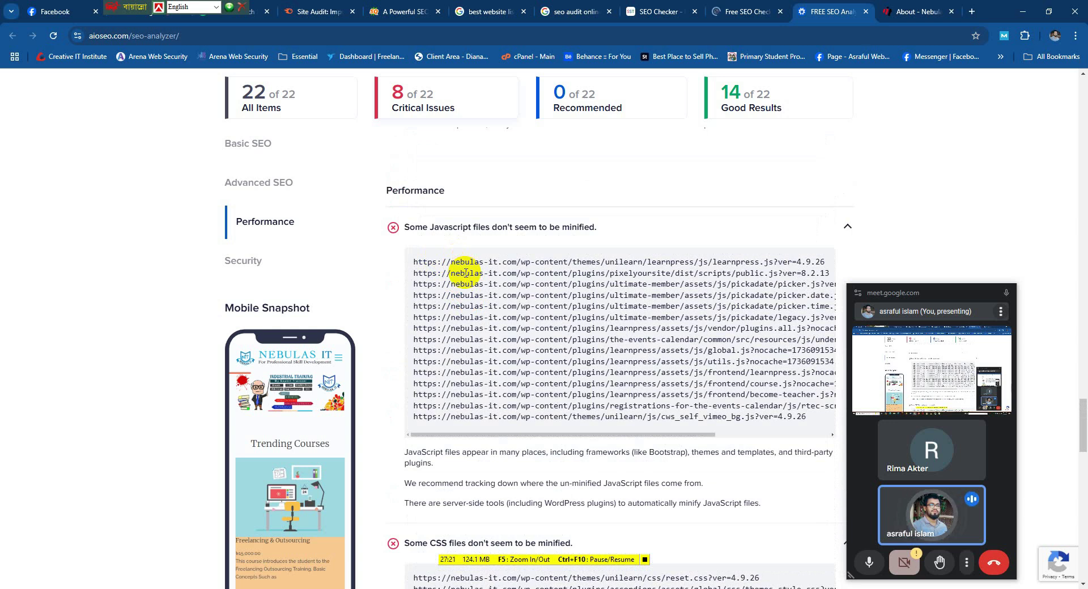
pyautogui.scroll(-10, 464, 273)
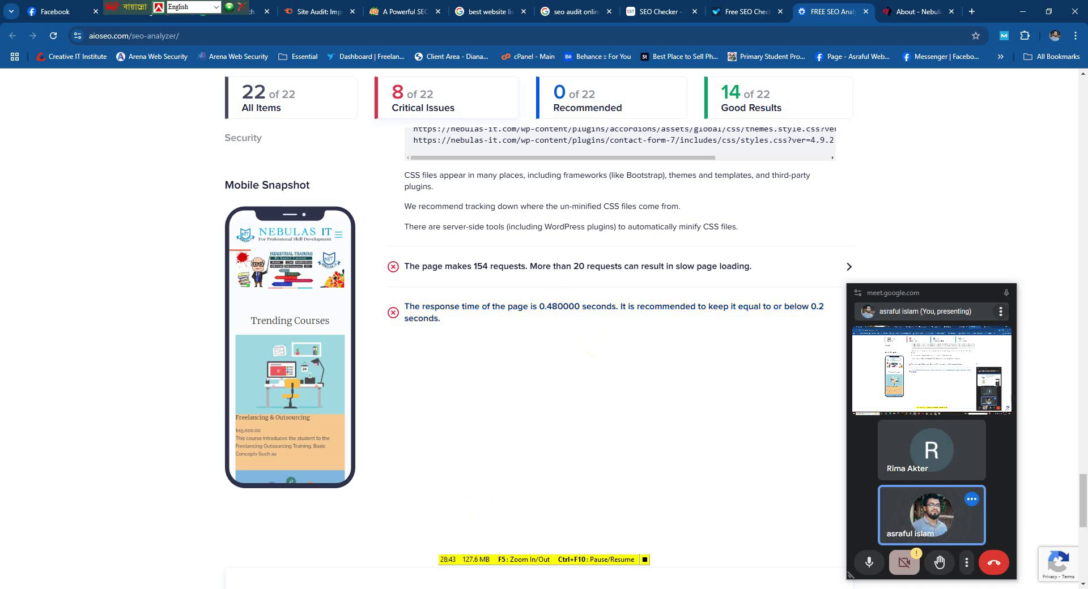
# Step: Switch to the Google results for "it institute list in mirpur" and look over the listings, result page numbers and search suggestions
pyautogui.hotkey('alt', 'Tab')
pyautogui.scroll(6, 366, 318)
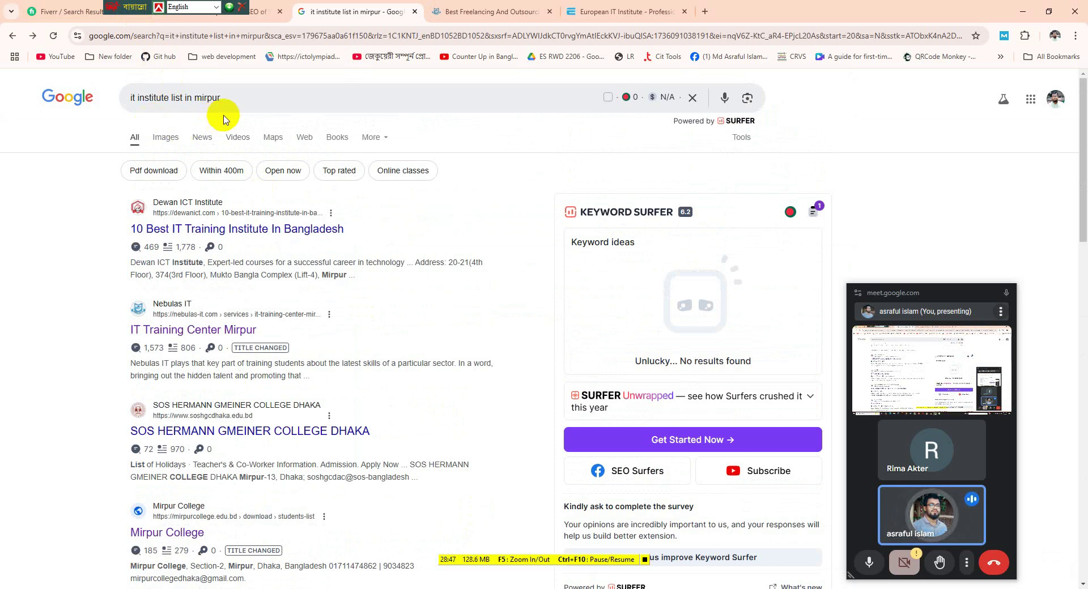
pyautogui.scroll(-12, 281, 354)
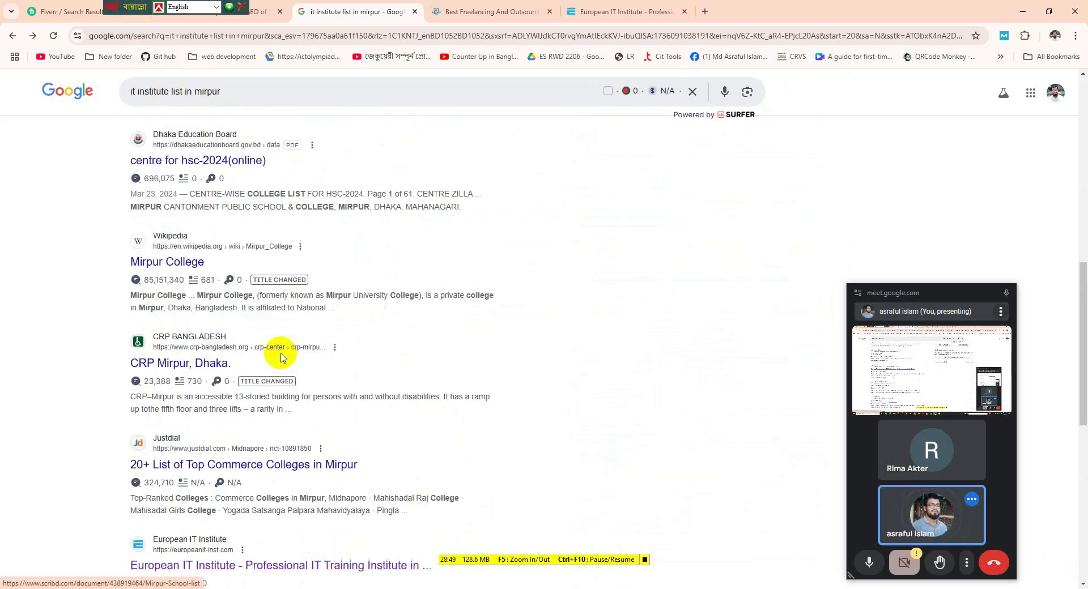
pyautogui.scroll(-2, 278, 351)
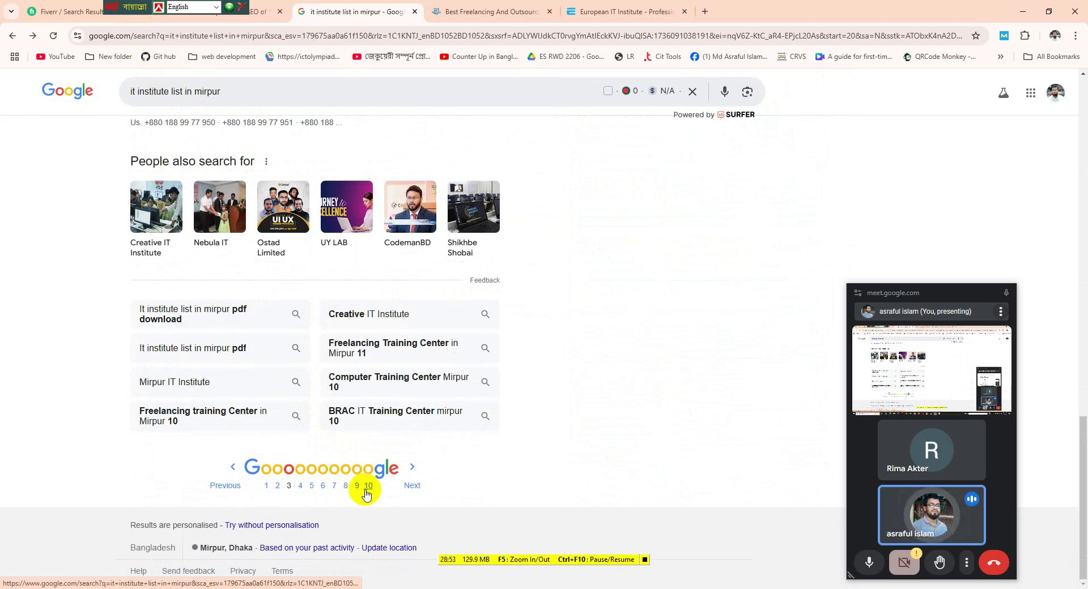
pyautogui.scroll(15, 364, 487)
pyautogui.scroll(3, 355, 431)
pyautogui.click(264, 87)
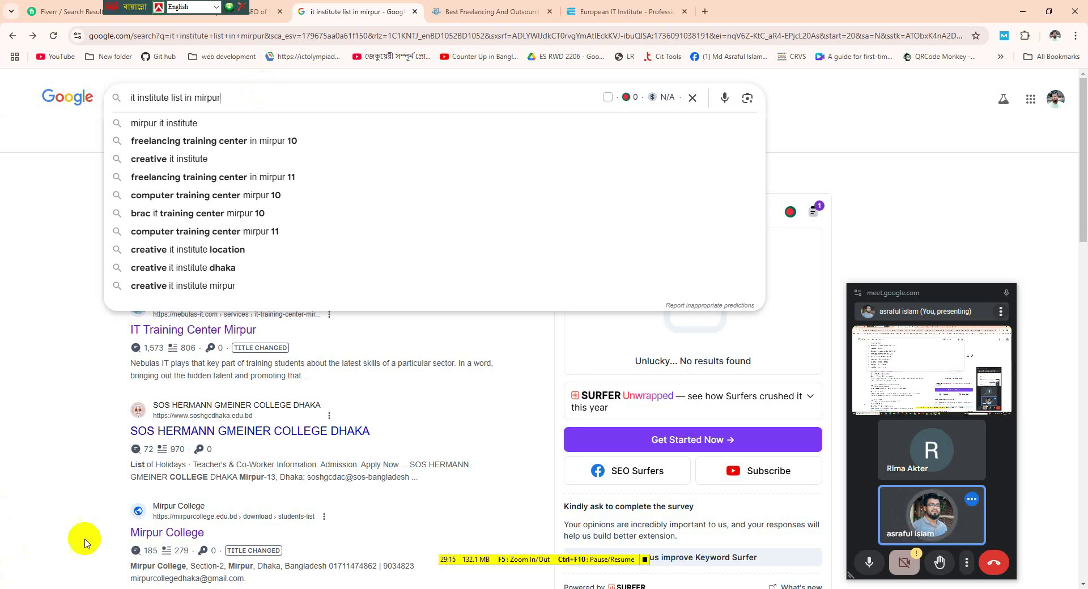
pyautogui.click(10, 439)
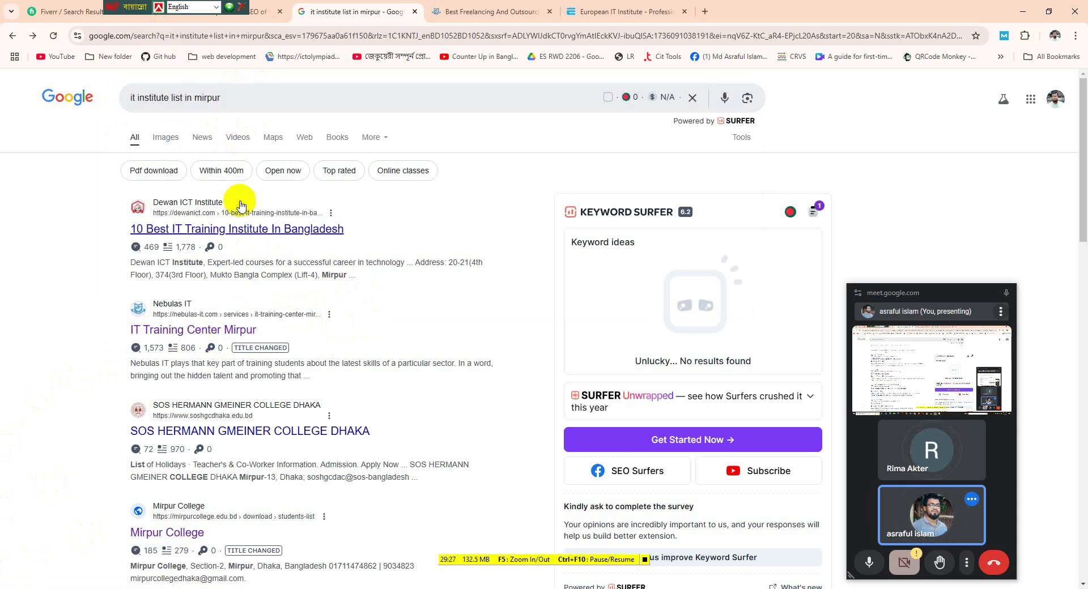
# Step: Look through the Mirpur institute search results again and return to the AIOSEO report
pyautogui.scroll(-1, 276, 470)
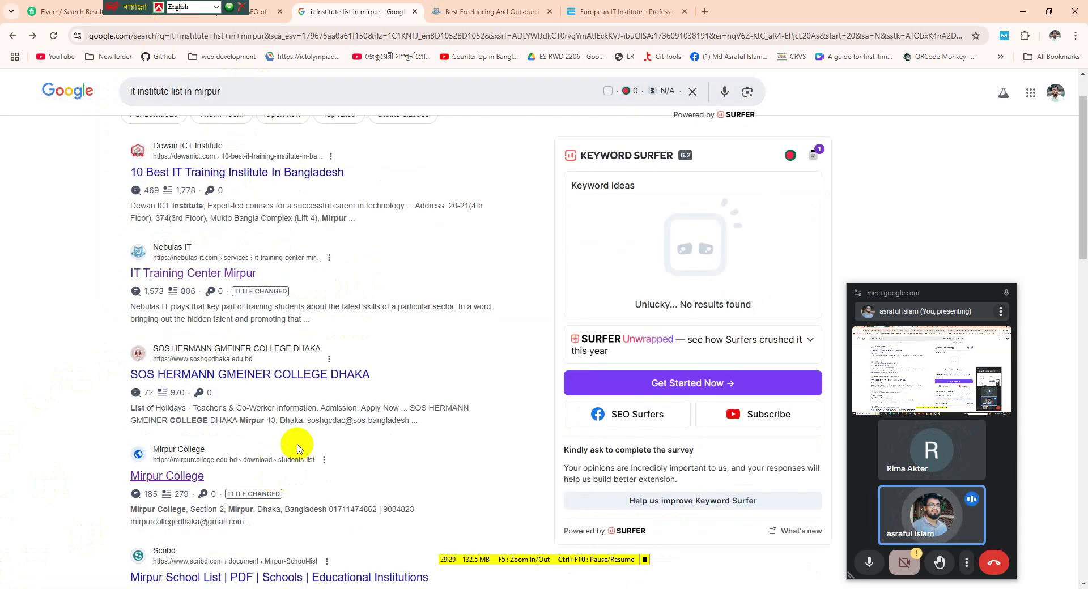
pyautogui.scroll(-2, 251, 421)
pyautogui.scroll(-6, 252, 421)
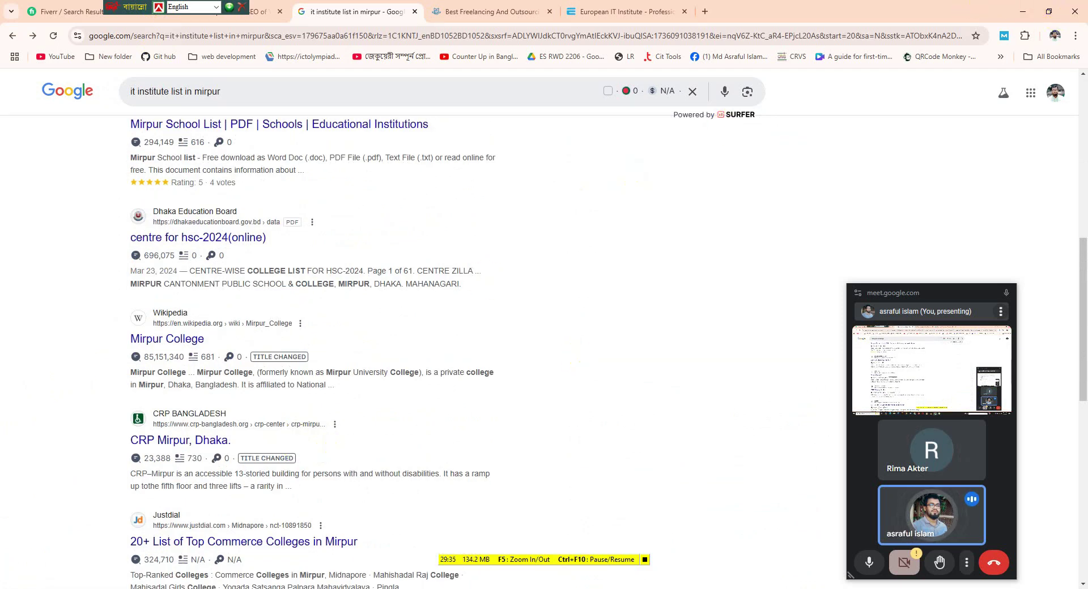
pyautogui.scroll(3, 363, 387)
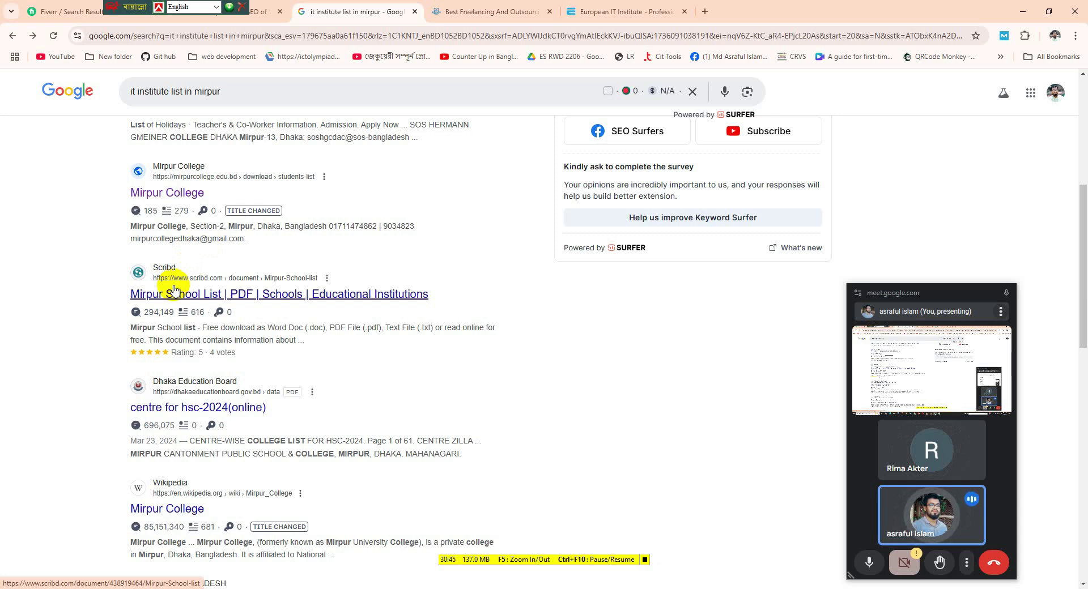
pyautogui.scroll(-4, 199, 461)
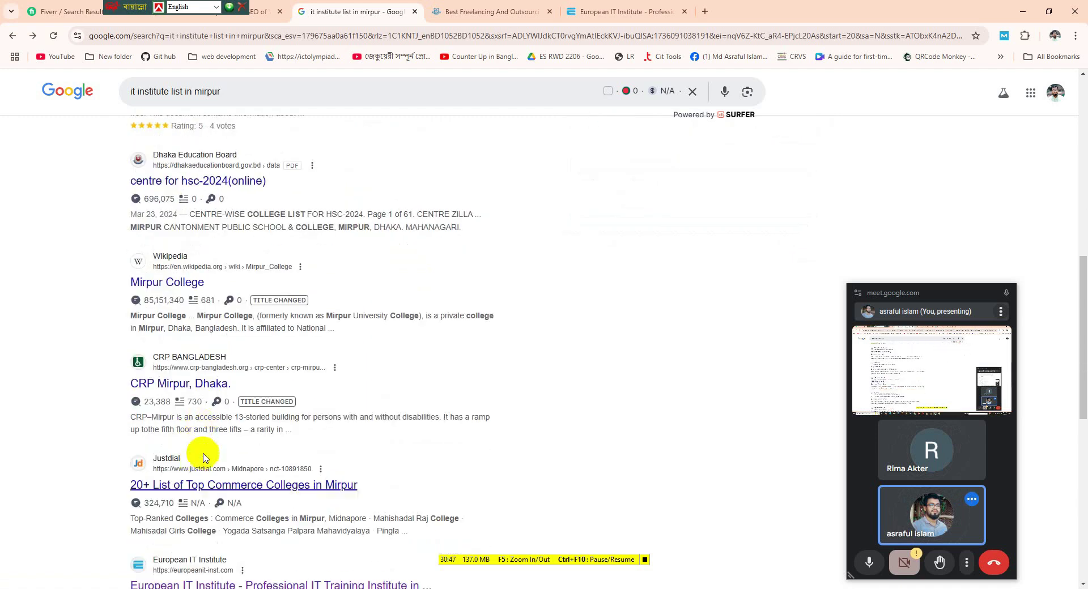
pyautogui.scroll(9, 255, 256)
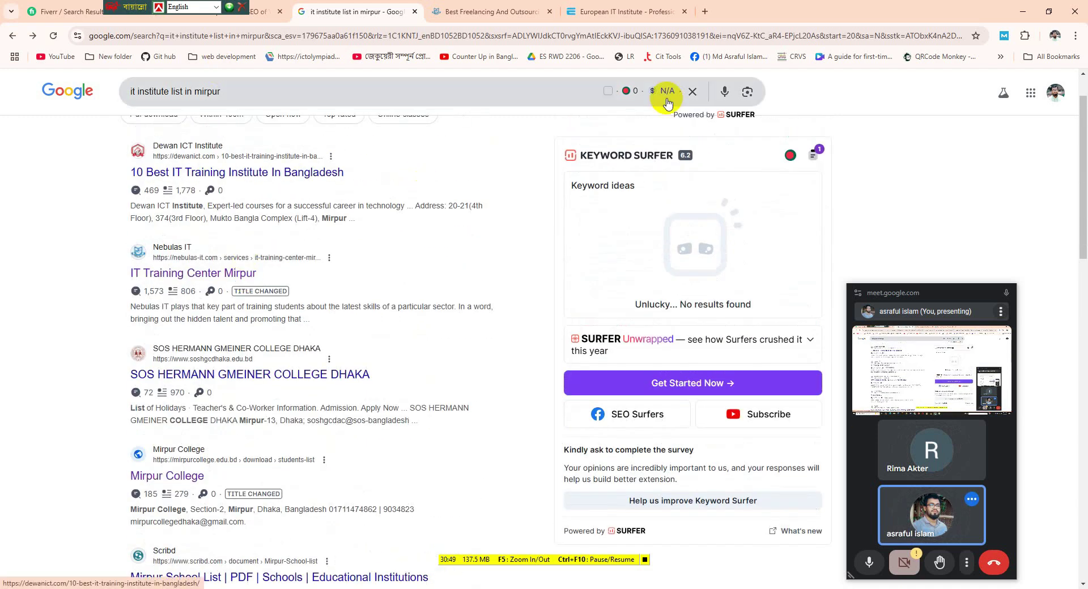
pyautogui.click(1082, 7)
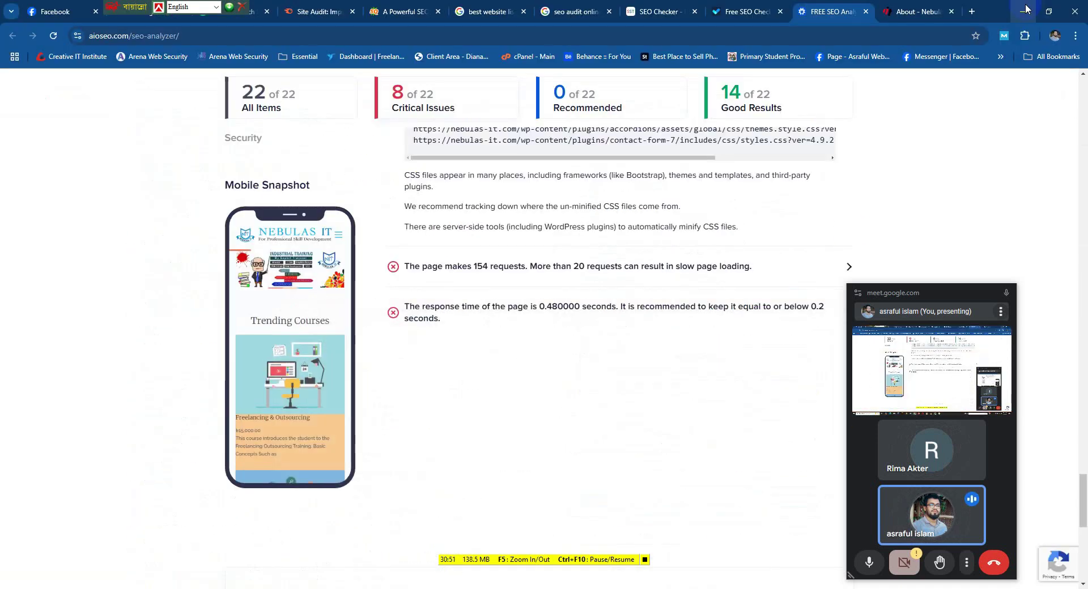
# Step: Move the floating meeting window lower and highlight the H1 tags listed under Basic SEO, from Our Services to Testimonials
pyautogui.moveTo(898, 296); pyautogui.dragTo(868, 374)
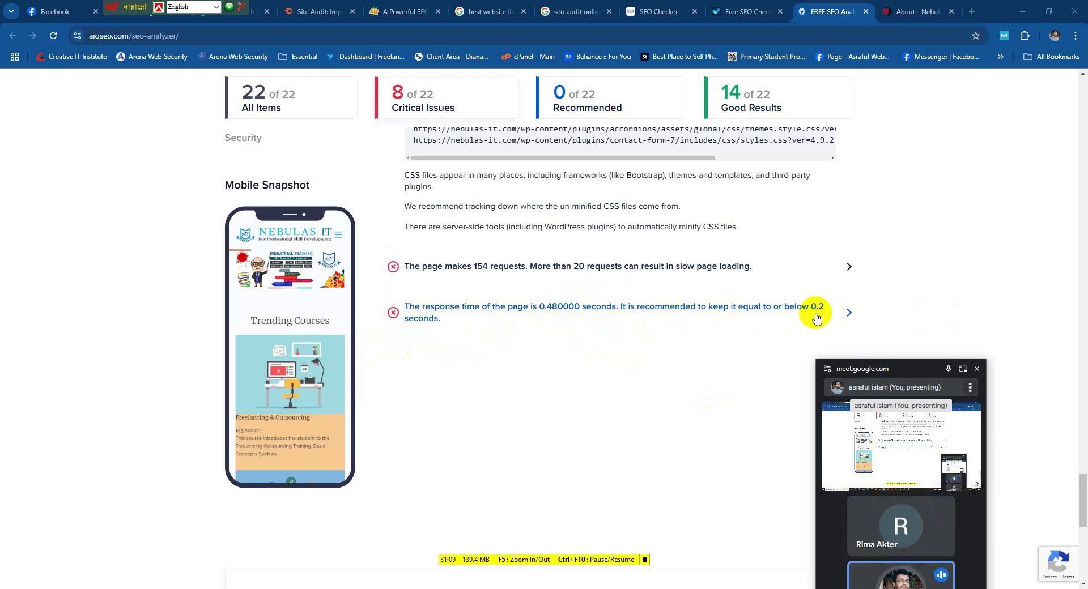
pyautogui.scroll(4, 710, 348)
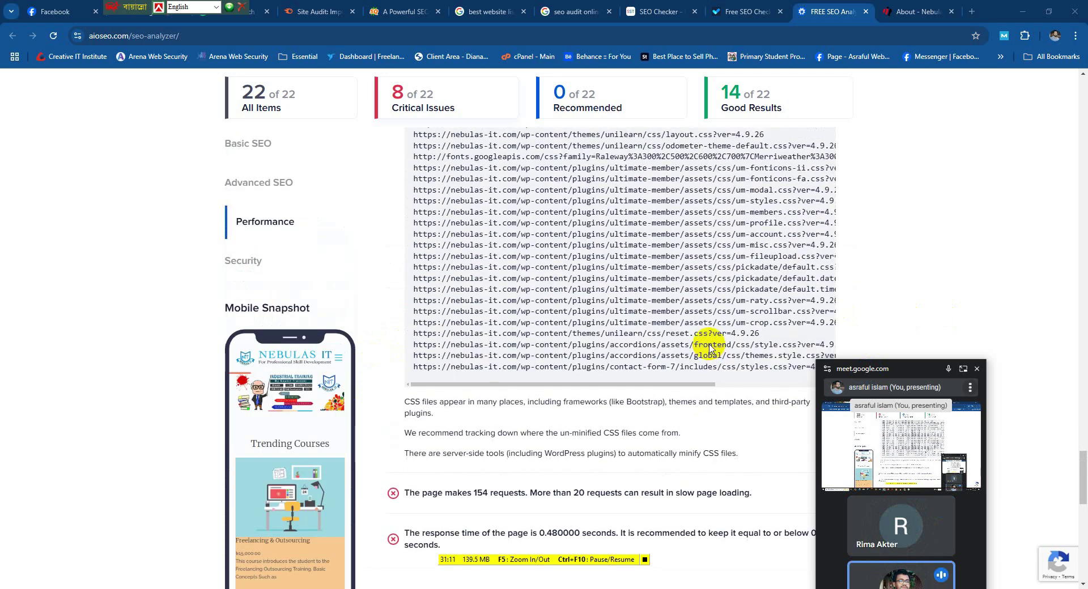
pyautogui.scroll(15, 709, 348)
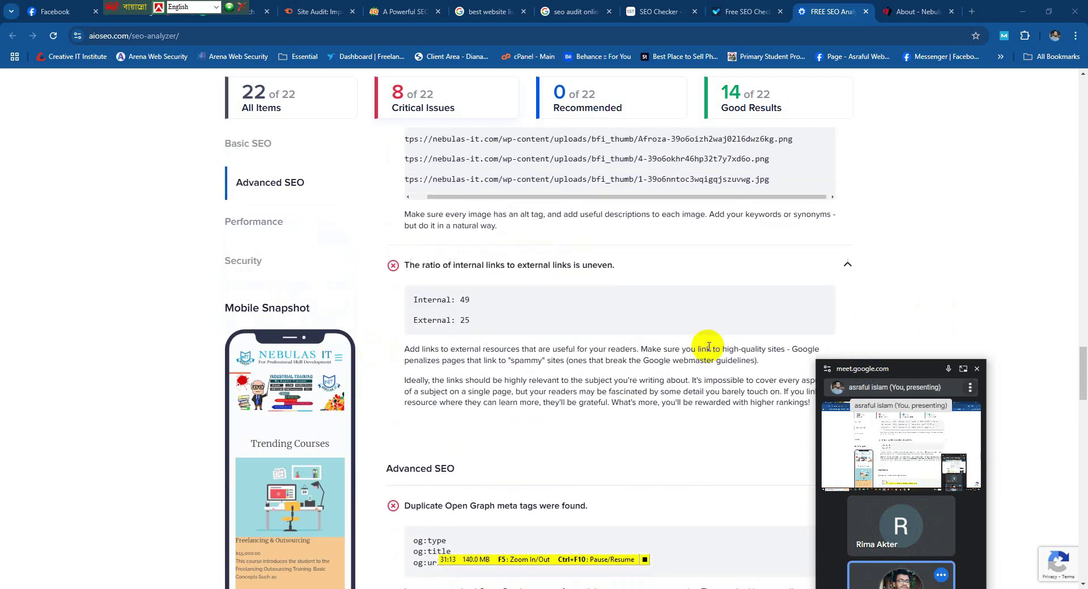
pyautogui.scroll(15, 708, 347)
pyautogui.scroll(4, 708, 346)
pyautogui.scroll(-6, 708, 348)
pyautogui.scroll(2, 708, 351)
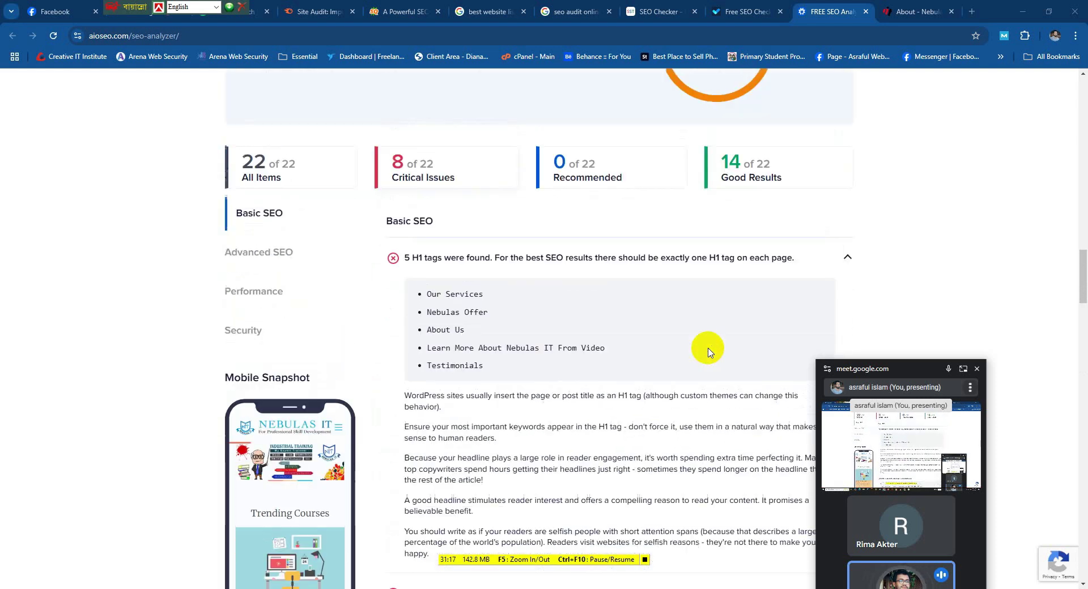
pyautogui.scroll(1, 708, 352)
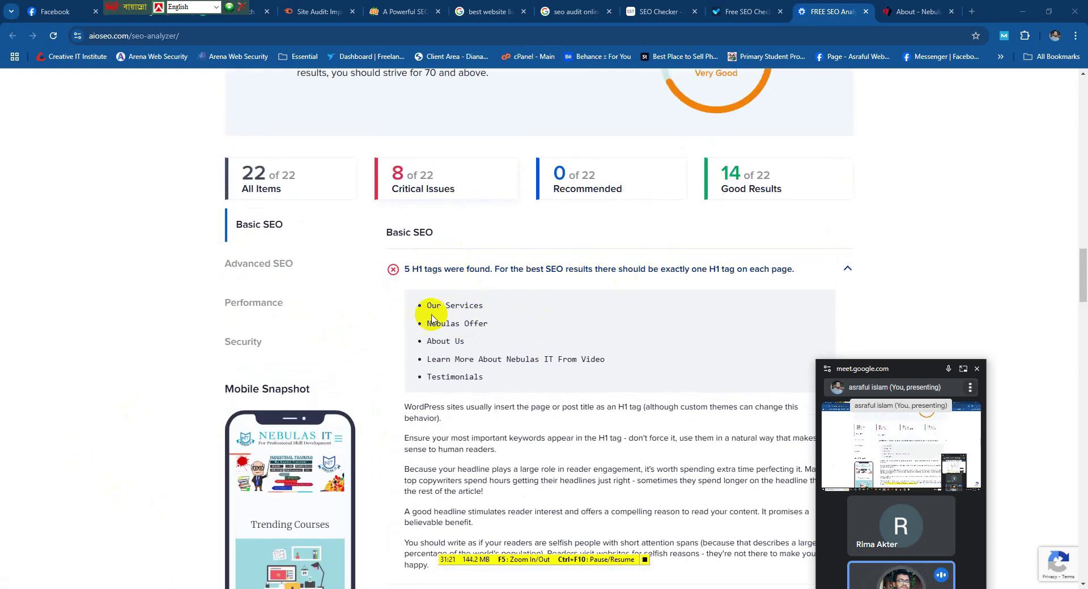
pyautogui.moveTo(426, 306); pyautogui.dragTo(481, 374)
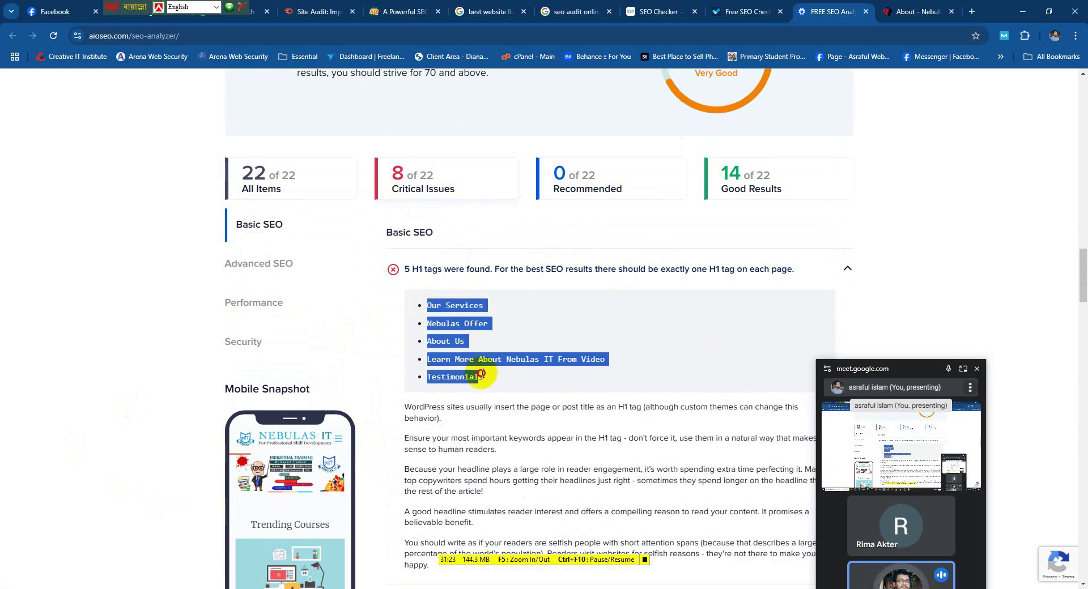
# Step: Highlight the image URLs listed under the missing alt attribute issue in Basic SEO
pyautogui.scroll(-8, 555, 456)
pyautogui.scroll(2, 555, 456)
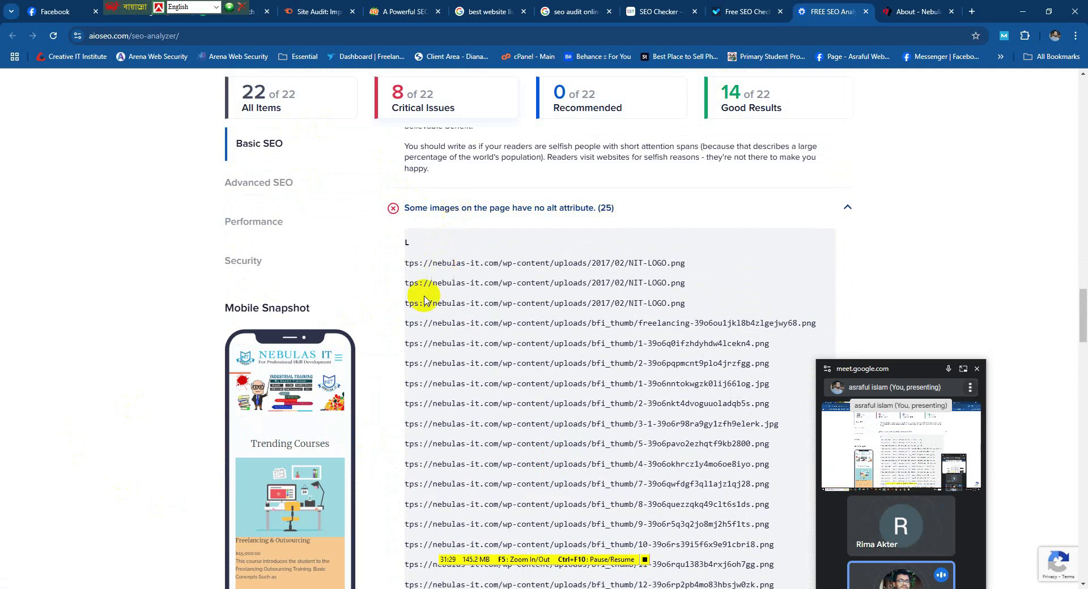
pyautogui.moveTo(405, 263); pyautogui.dragTo(797, 555)
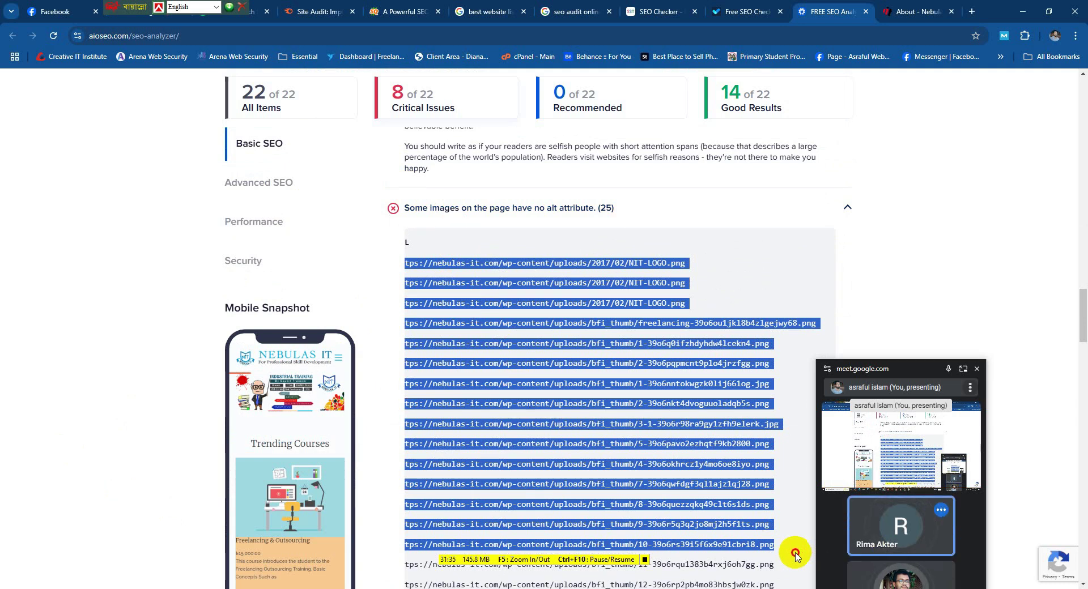
# Step: Review the Performance issues, from the unminified JavaScript and CSS files to the page requests and response time
pyautogui.scroll(-8, 650, 426)
pyautogui.scroll(-7, 650, 426)
pyautogui.scroll(-4, 650, 428)
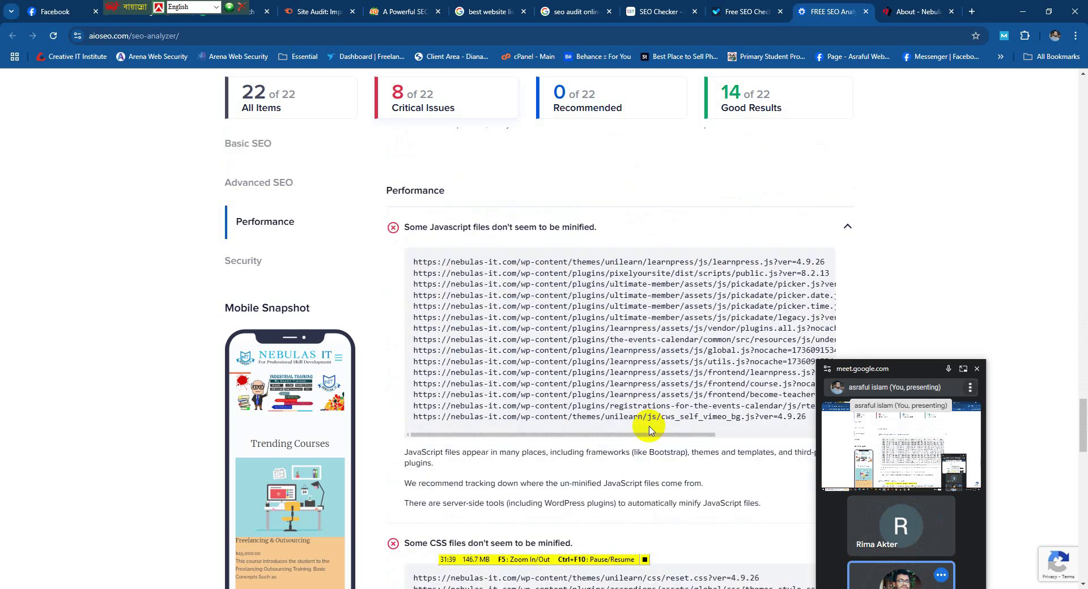
pyautogui.scroll(-6, 649, 429)
pyautogui.scroll(-4, 646, 437)
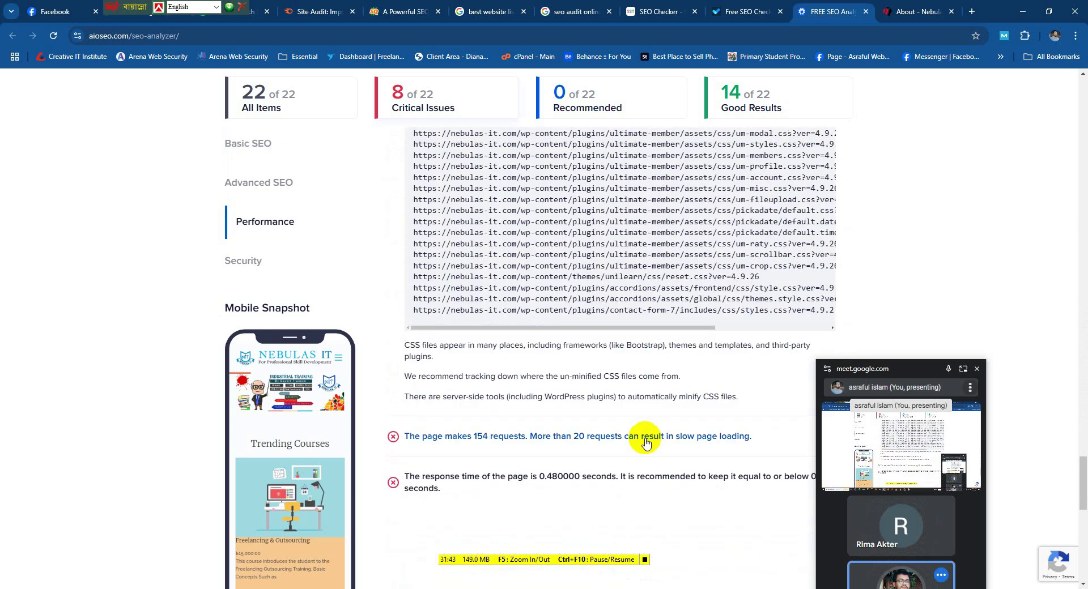
# Step: Go back over the critical issues from Performance to Basic SEO and examine the H1 tags and images without alt attributes
pyautogui.scroll(6, 646, 442)
pyautogui.scroll(1, 591, 404)
pyautogui.scroll(4, 590, 404)
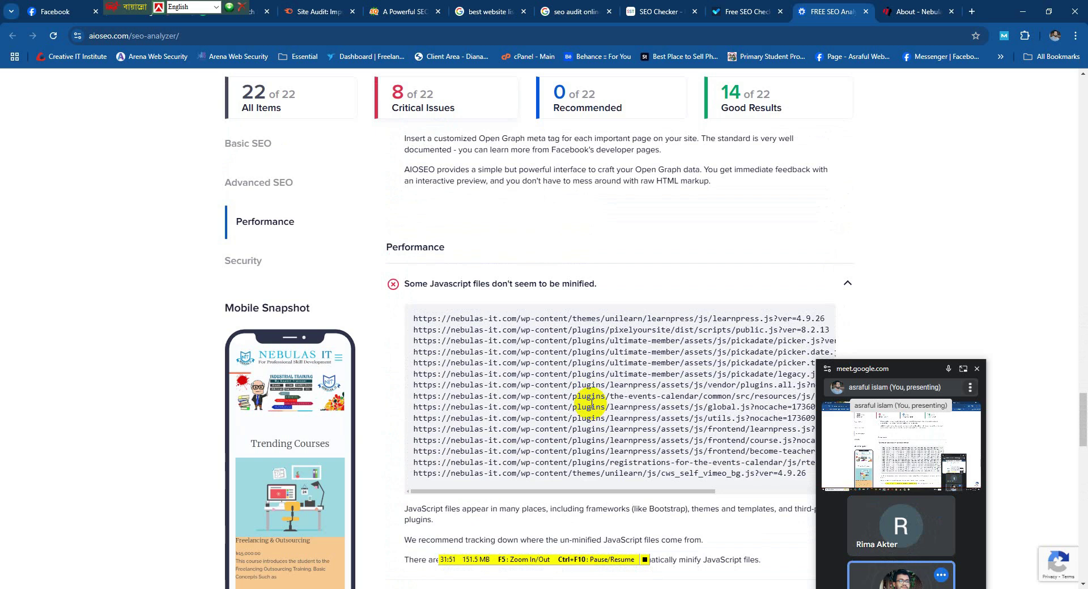
pyautogui.scroll(10, 591, 403)
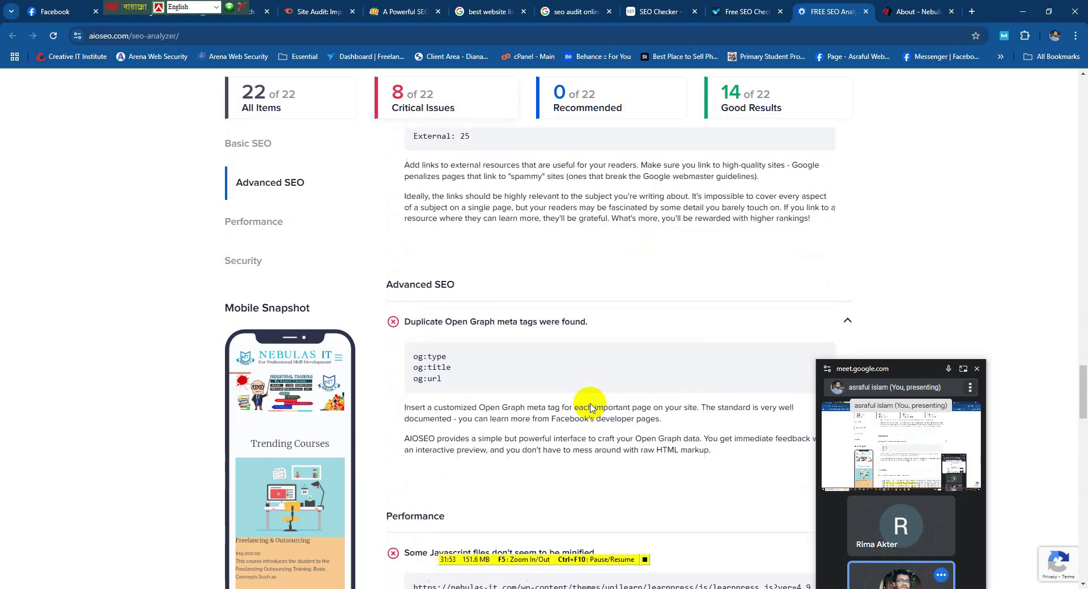
pyautogui.scroll(10, 590, 403)
pyautogui.moveTo(591, 403); pyautogui.dragTo(590, 405)
pyautogui.scroll(7, 589, 403)
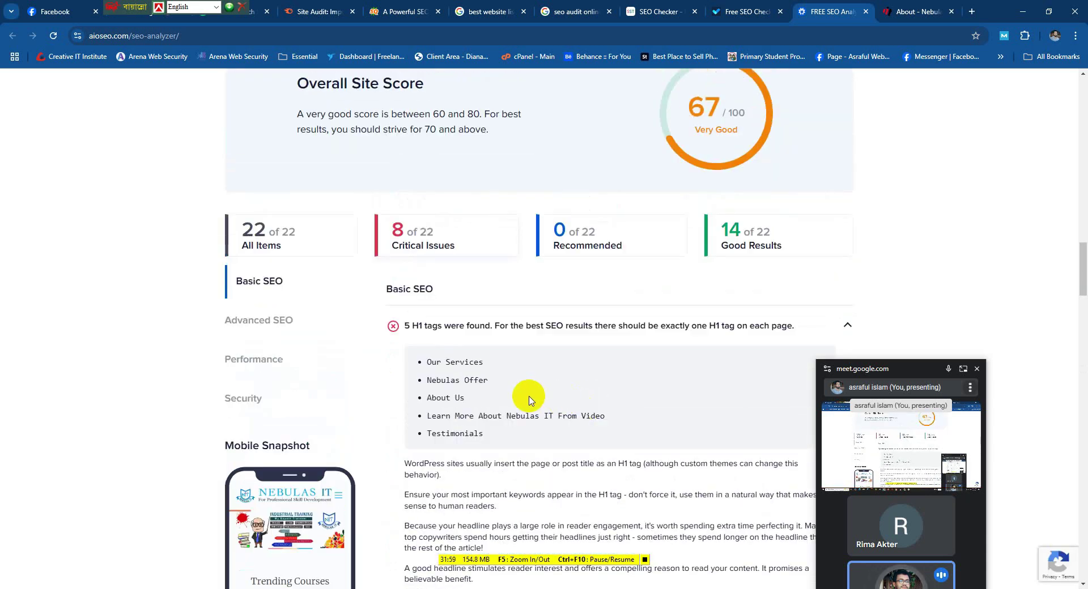
pyautogui.scroll(-2, 529, 401)
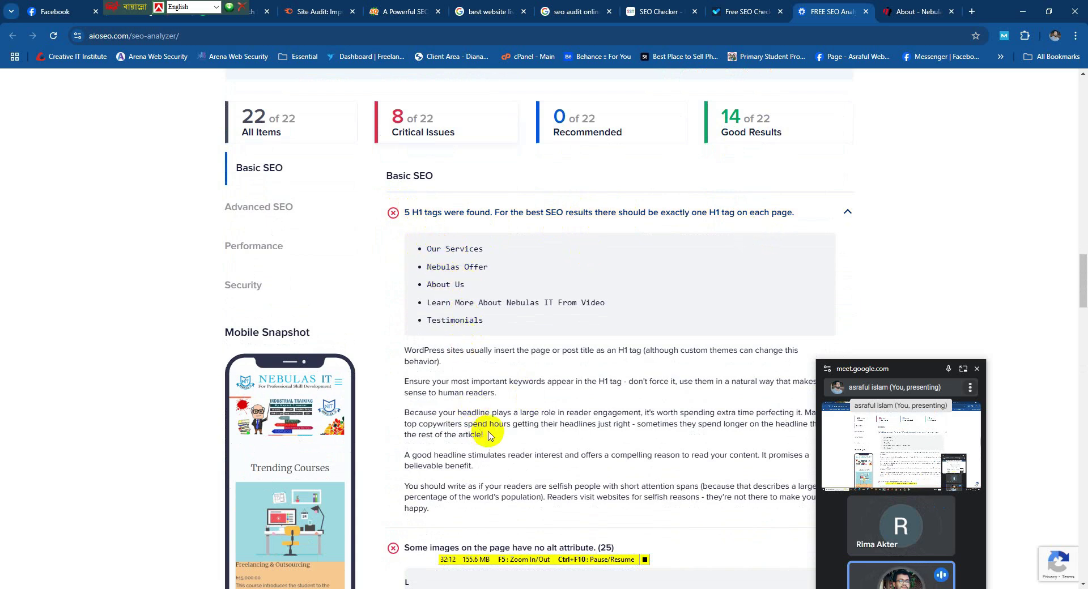
pyautogui.scroll(-4, 591, 478)
pyautogui.scroll(-4, 591, 473)
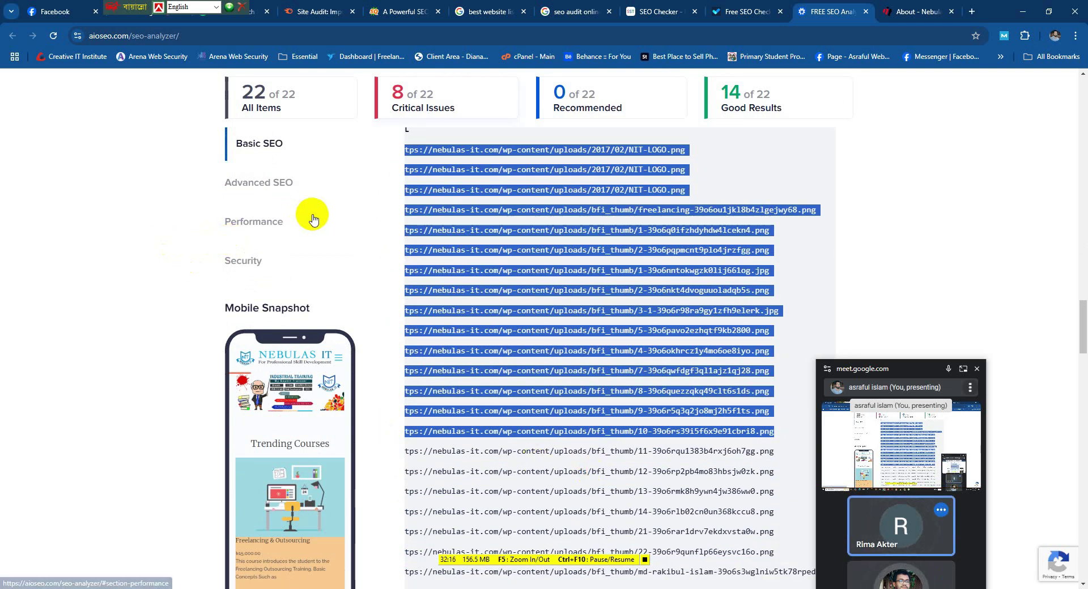
# Step: Return to the overall site score and filter the report to show only Good Results
pyautogui.scroll(7, 310, 203)
pyautogui.scroll(7, 560, 375)
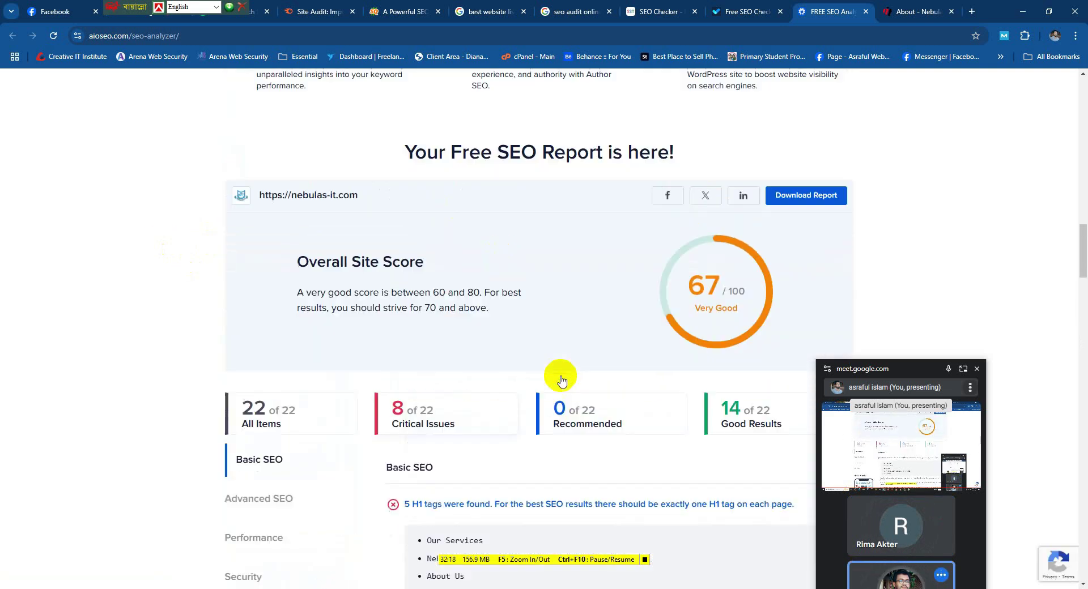
pyautogui.scroll(-3, 625, 375)
pyautogui.scroll(-1, 602, 362)
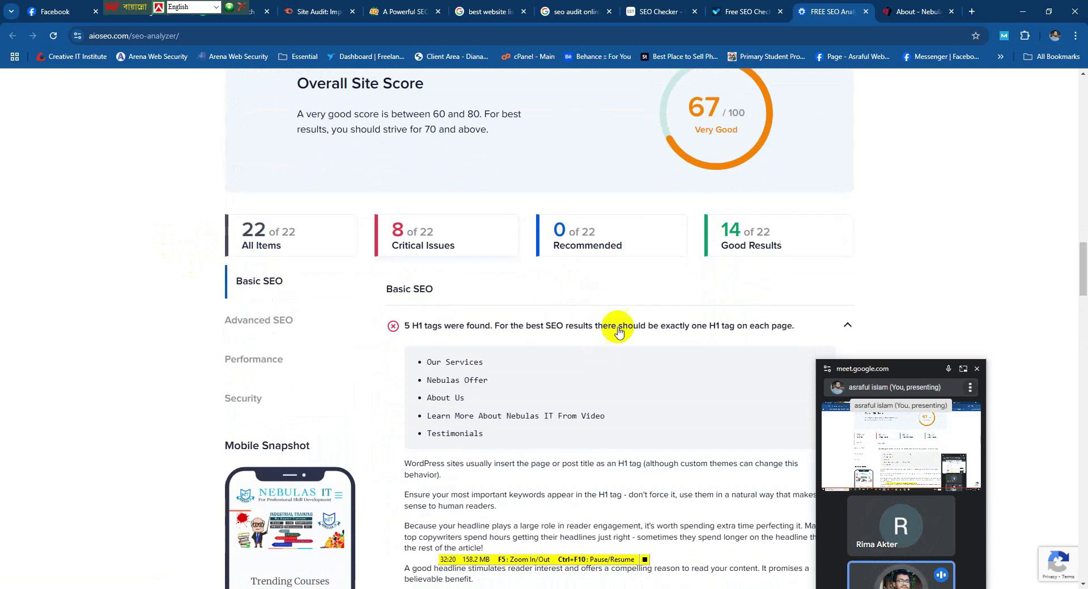
pyautogui.click(733, 236)
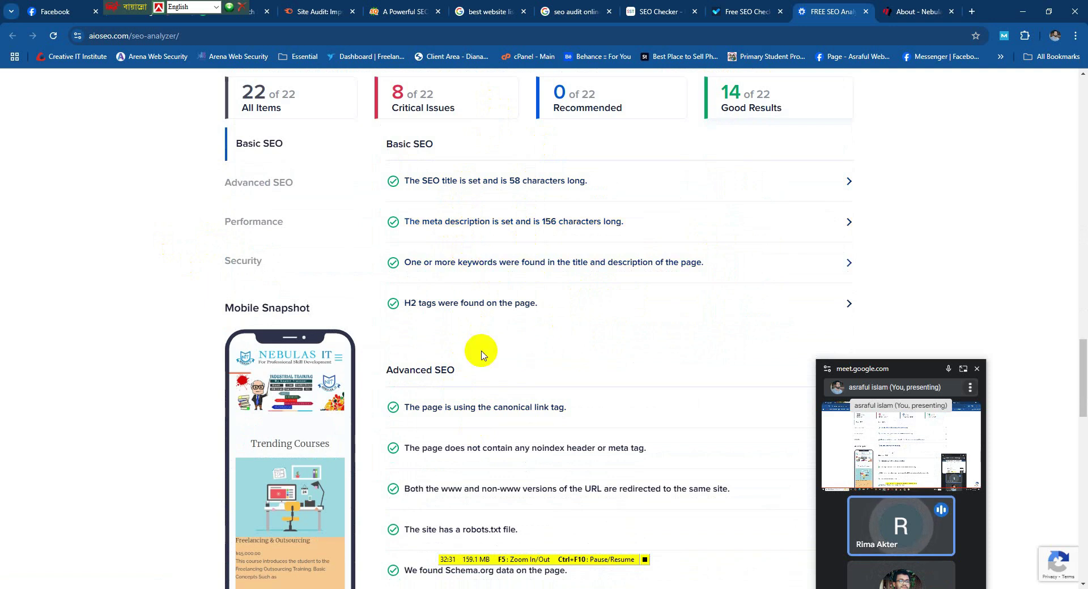
# Step: Return to the Basic SEO good results and expand the details of the SEO title result
pyautogui.scroll(2, 481, 351)
pyautogui.scroll(1, 481, 352)
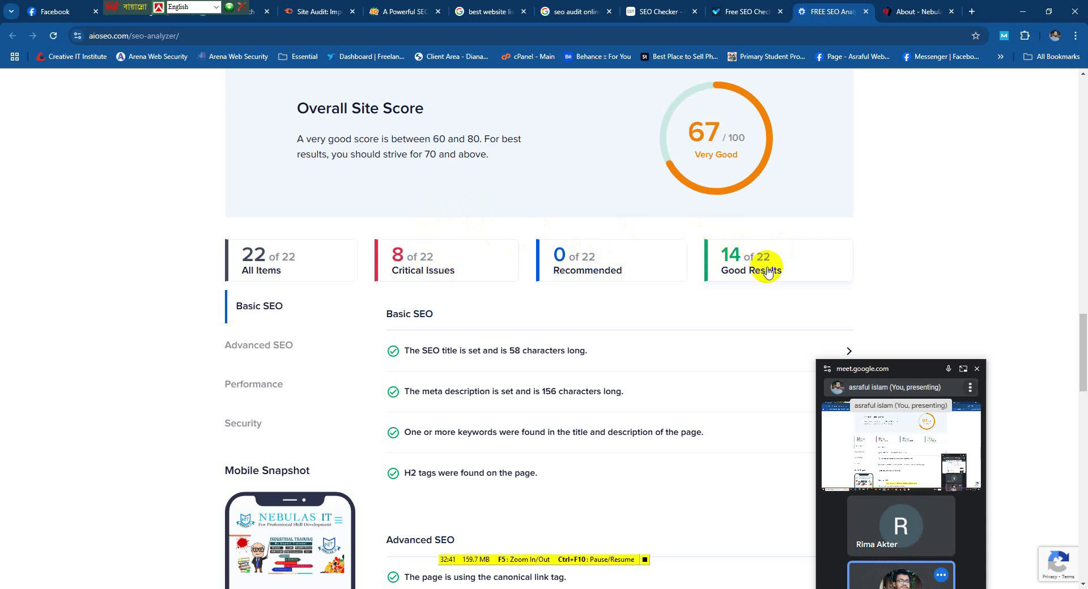
pyautogui.scroll(-3, 768, 271)
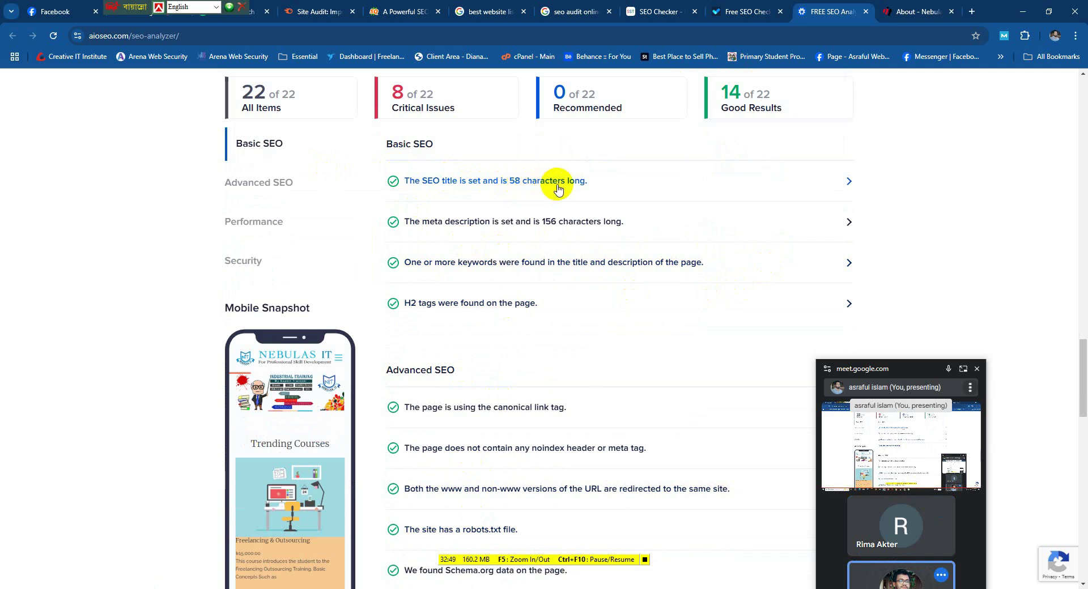
pyautogui.click(659, 190)
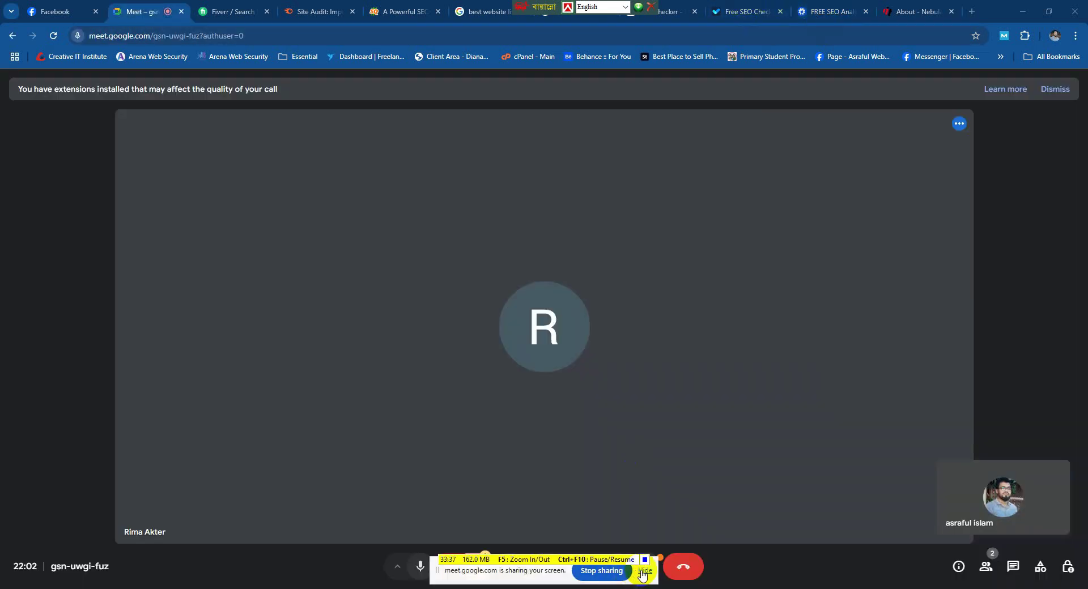
# Step: Switch from Google Meet back to the AIOSEO report and review the overall site score and the expanded SEO title details
pyautogui.click(608, 575)
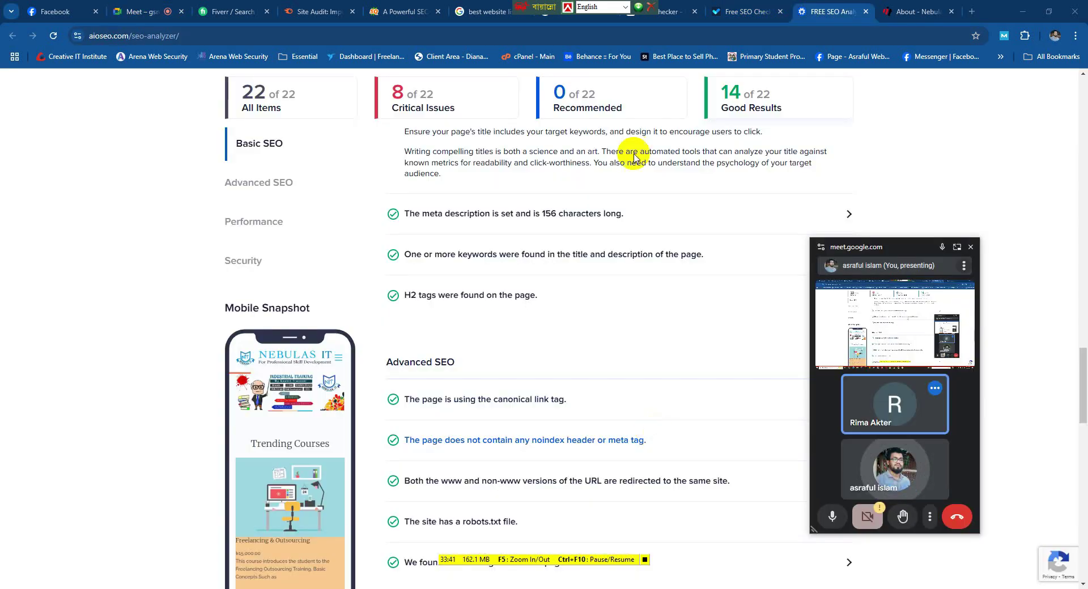
pyautogui.scroll(7, 703, 223)
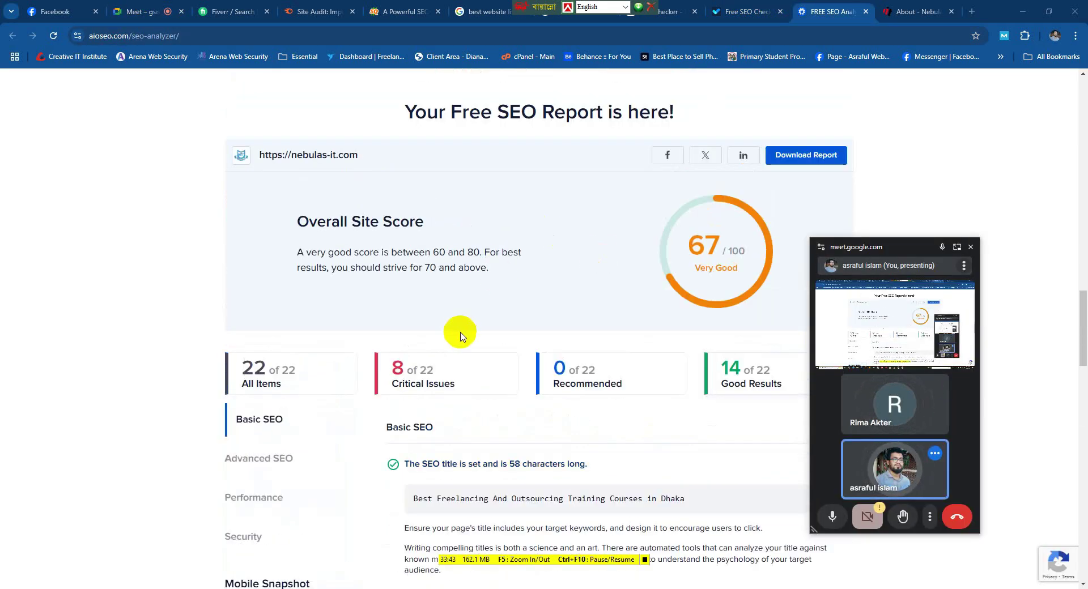
pyautogui.scroll(-3, 450, 393)
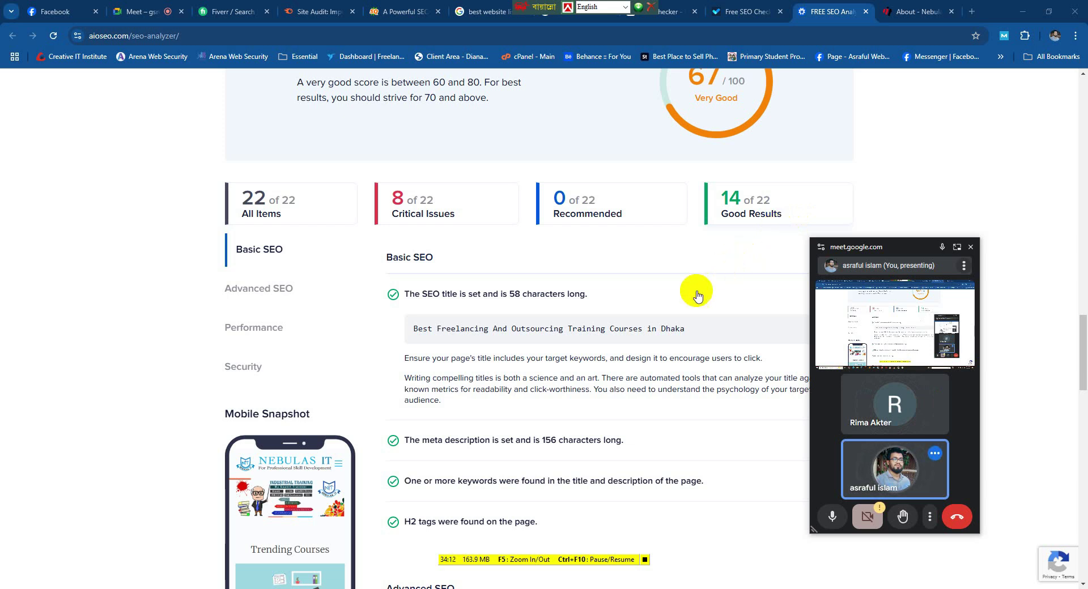
pyautogui.scroll(-2, 661, 331)
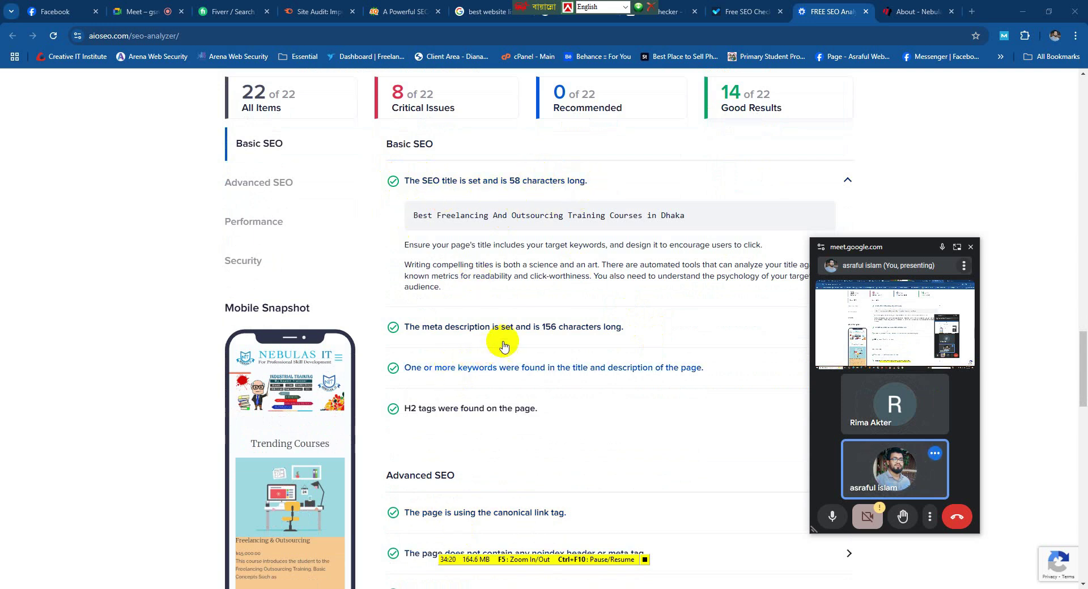
# Step: Review the good results from the meta description and H2 tags through Advanced SEO, Performance and Security
pyautogui.scroll(-2, 505, 340)
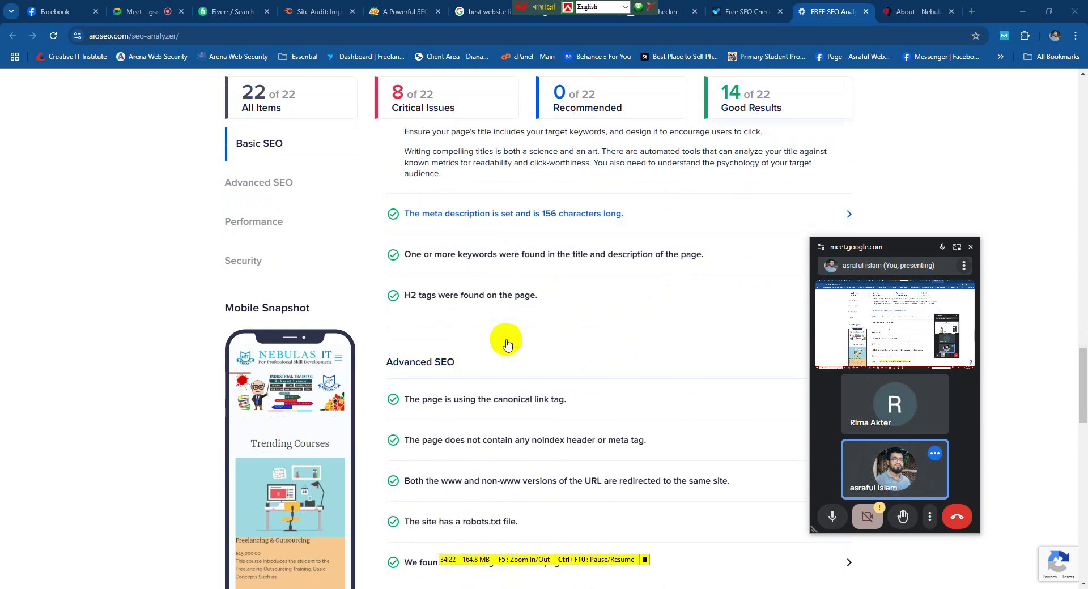
pyautogui.scroll(-1, 482, 346)
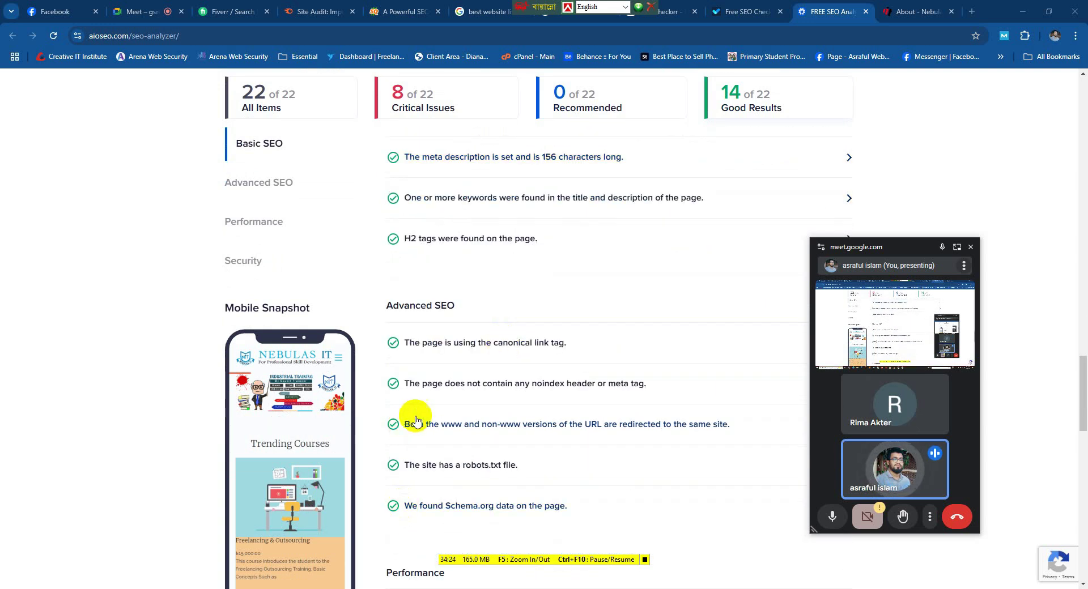
pyautogui.scroll(-2, 419, 408)
pyautogui.scroll(-2, 445, 413)
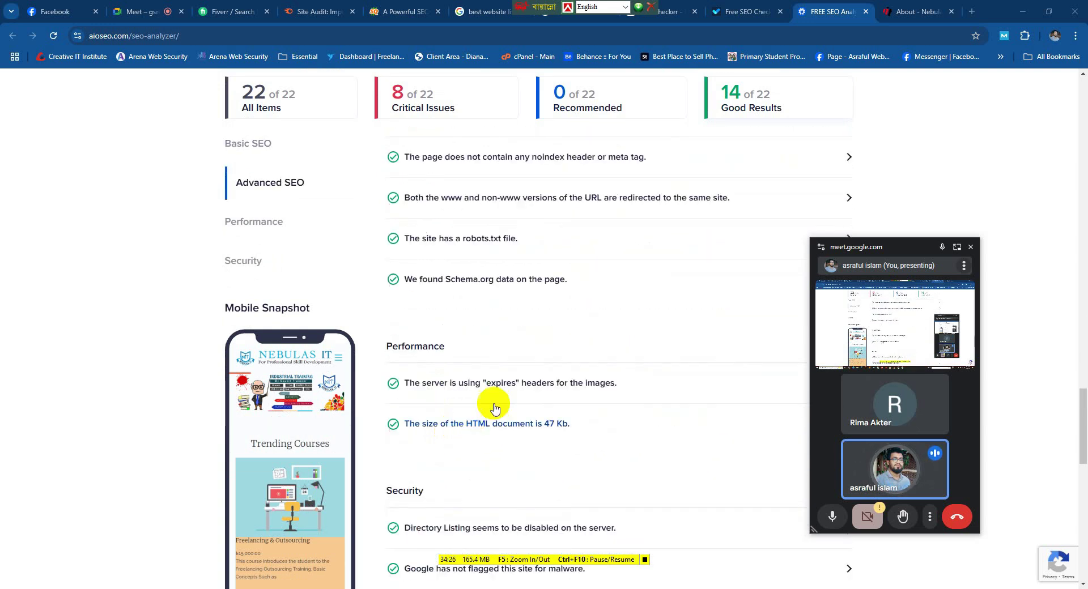
pyautogui.scroll(-2, 498, 427)
pyautogui.scroll(-3, 501, 428)
pyautogui.scroll(11, 501, 427)
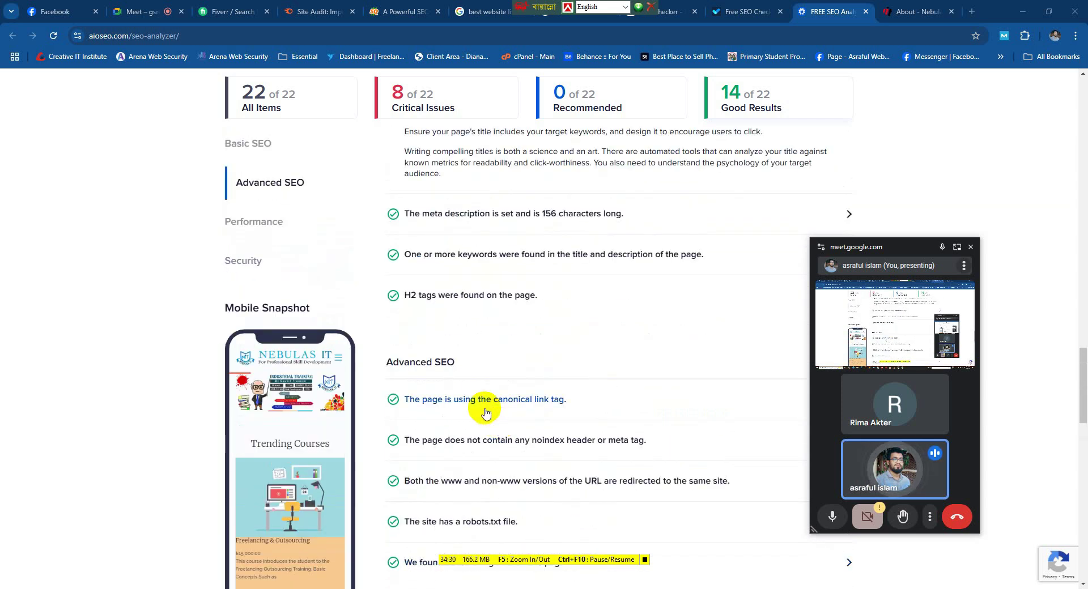
pyautogui.scroll(-2, 485, 412)
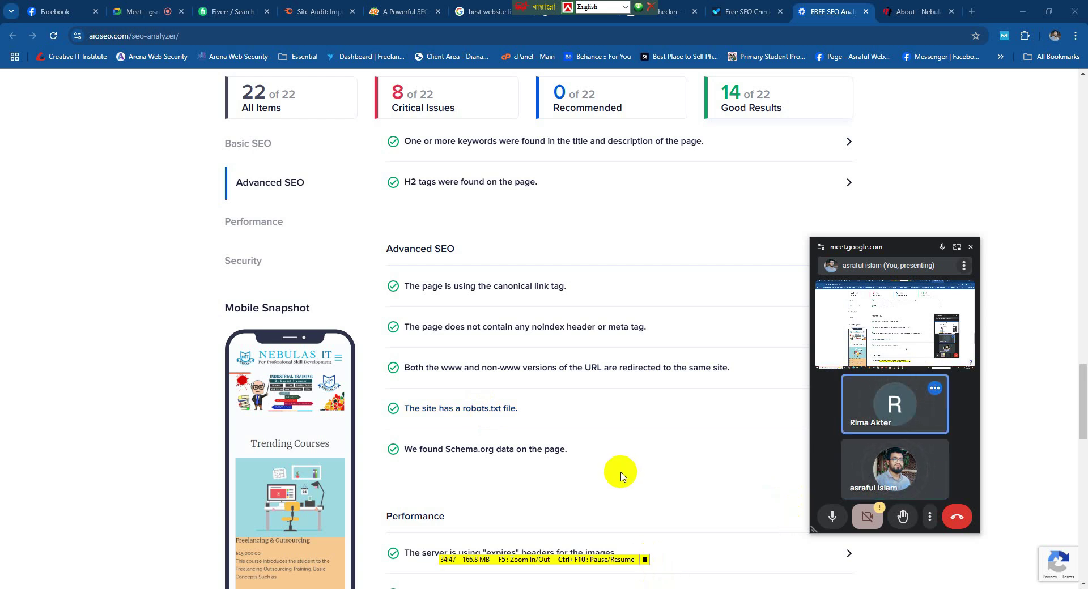
# Step: Go through the good results again down to Security and expand the directory listing and Google malware results
pyautogui.scroll(7, 619, 470)
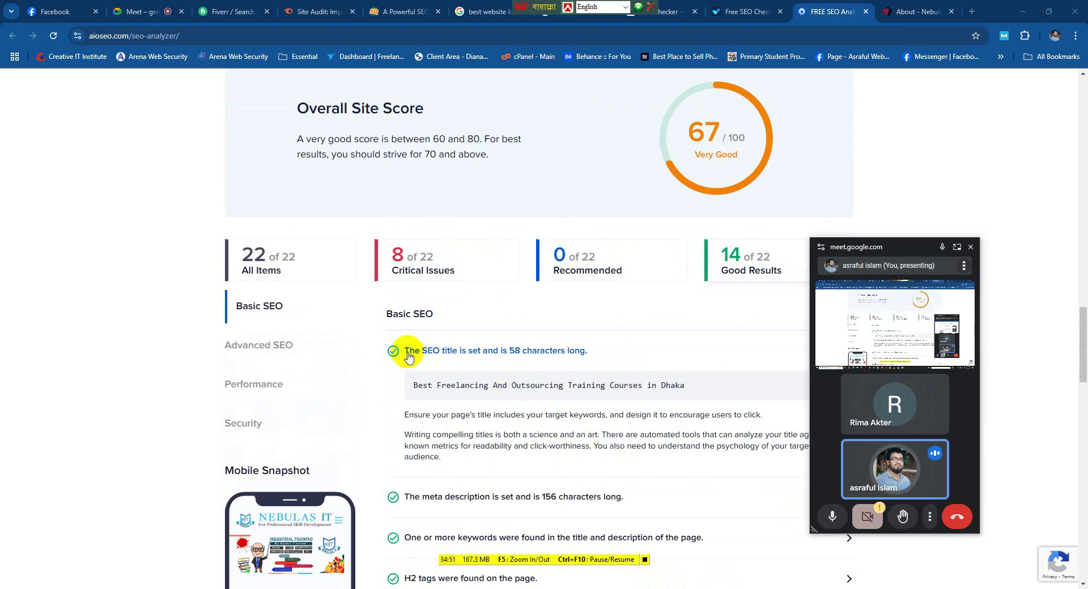
pyautogui.scroll(-4, 416, 360)
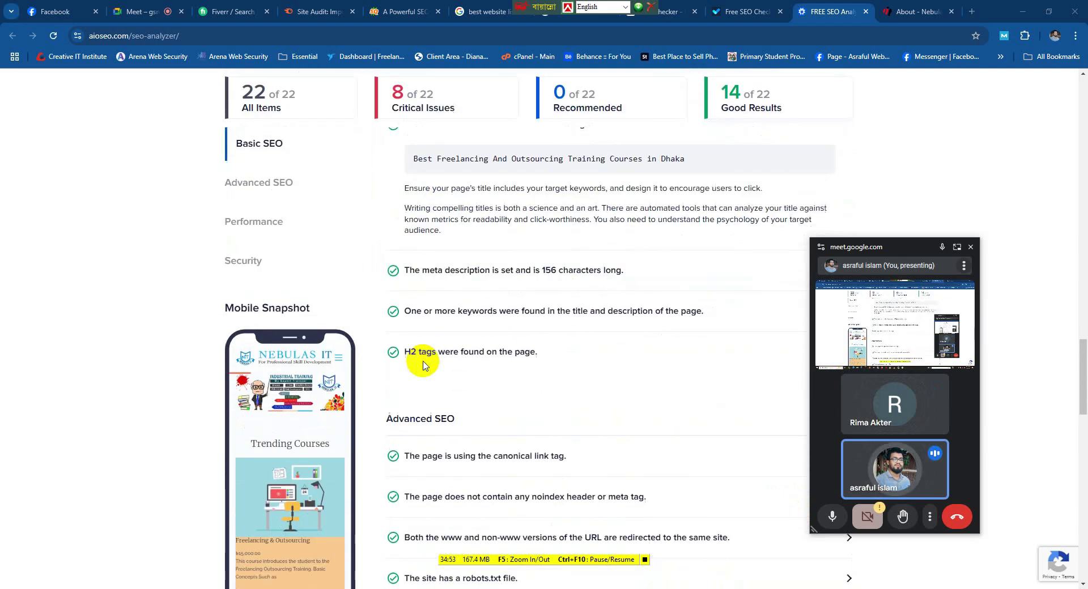
pyautogui.scroll(-7, 535, 347)
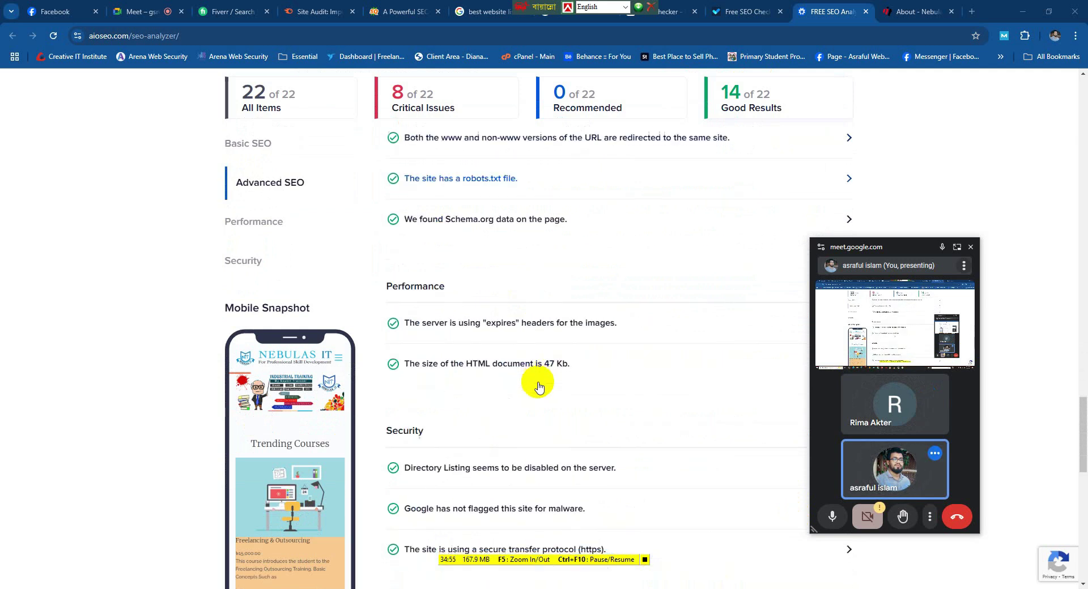
pyautogui.scroll(-6, 538, 387)
pyautogui.scroll(2, 538, 387)
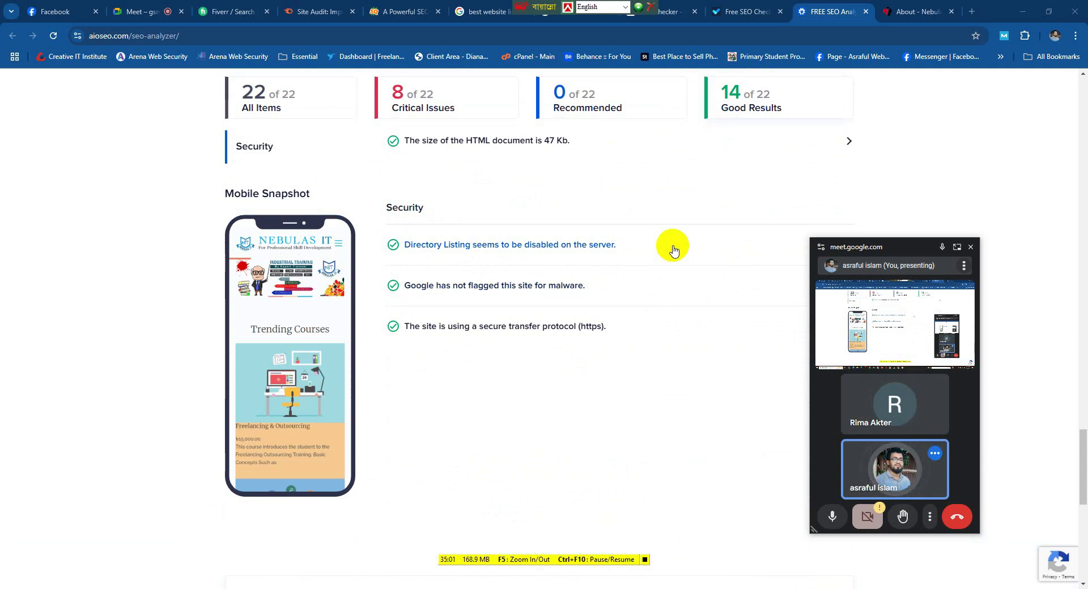
pyautogui.click(673, 247)
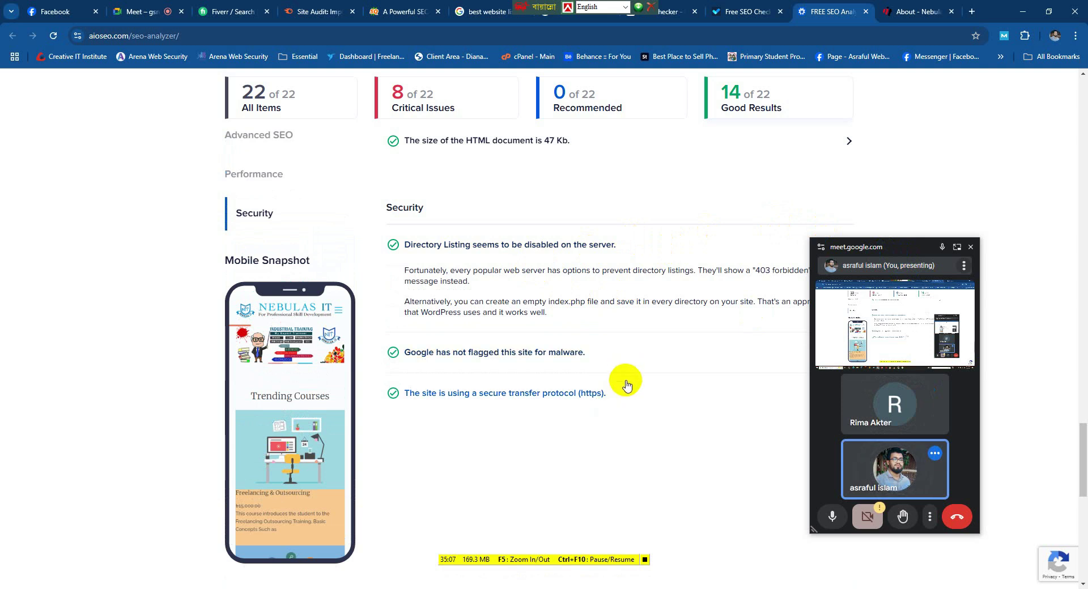
pyautogui.click(623, 353)
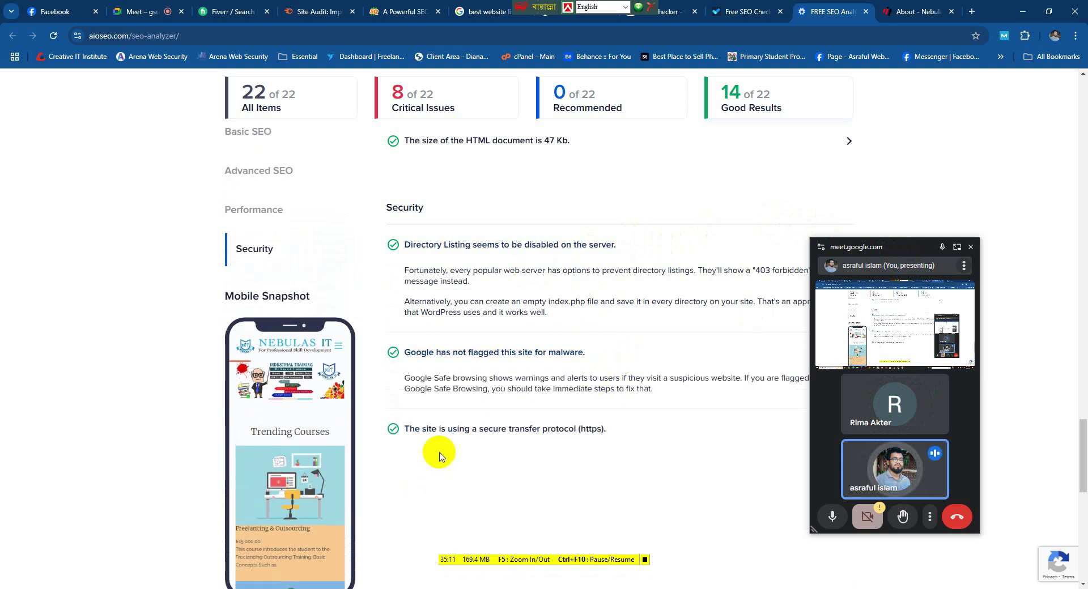
# Step: Look back over the Performance and Advanced SEO results and return to the website URL form at the start of the SEO Analyzer page
pyautogui.scroll(6, 440, 456)
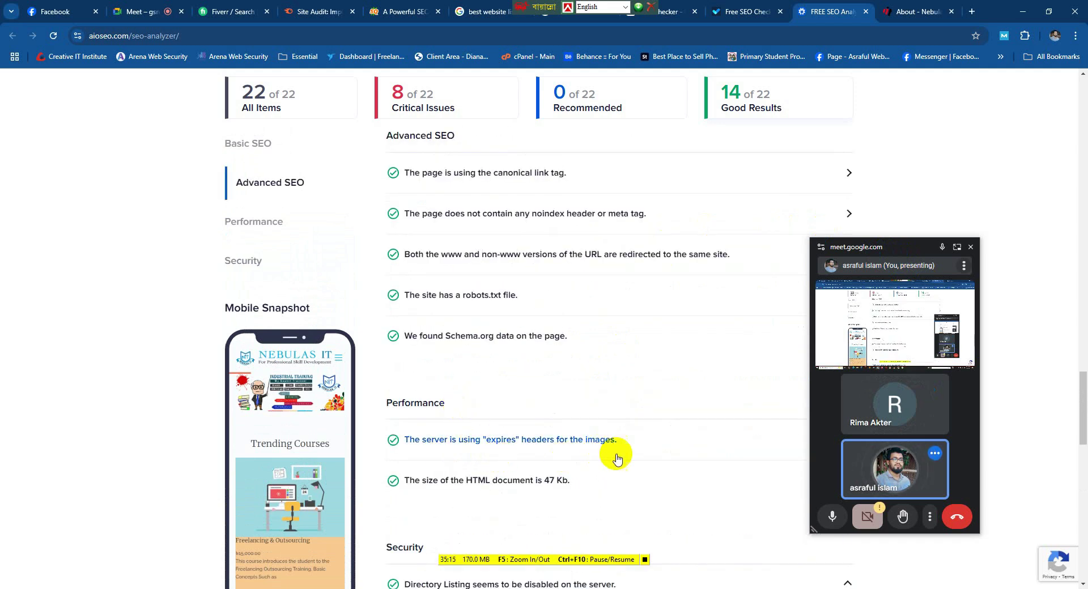
pyautogui.scroll(-1, 624, 473)
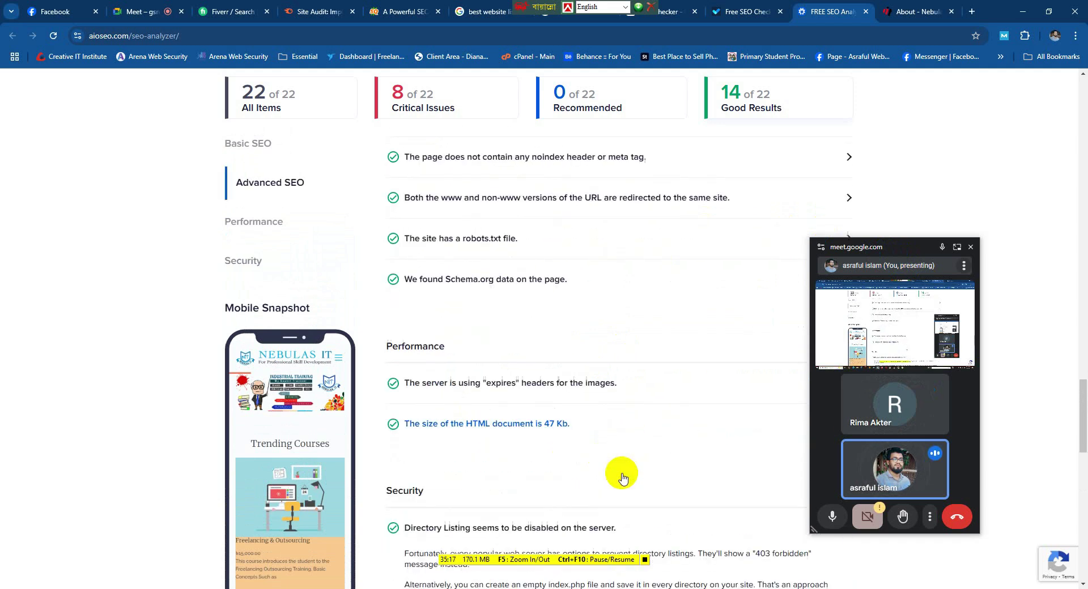
pyautogui.scroll(4, 577, 449)
pyautogui.scroll(7, 577, 450)
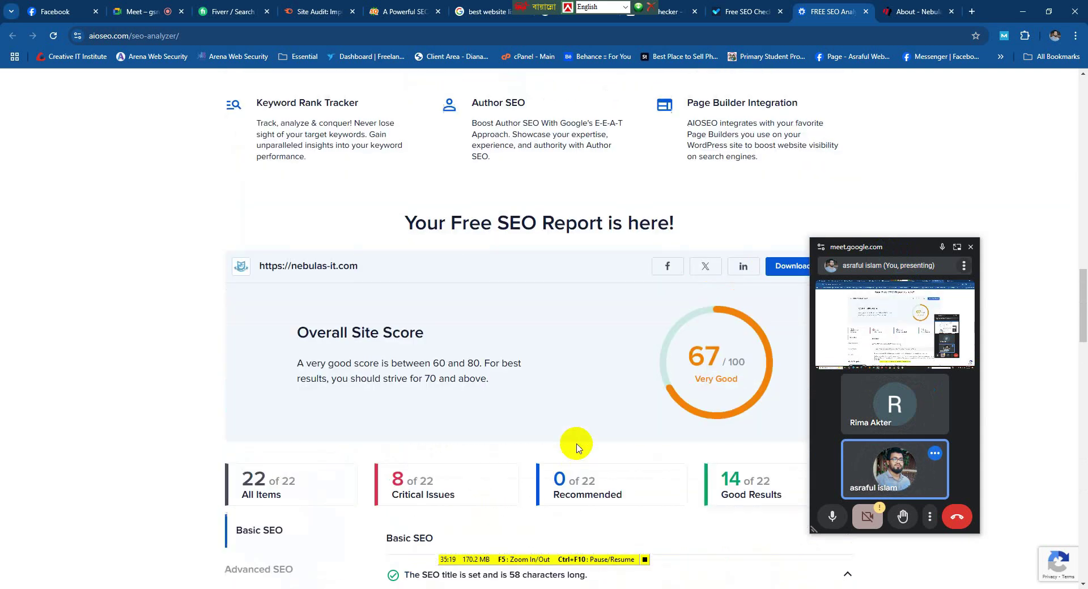
pyautogui.scroll(10, 577, 450)
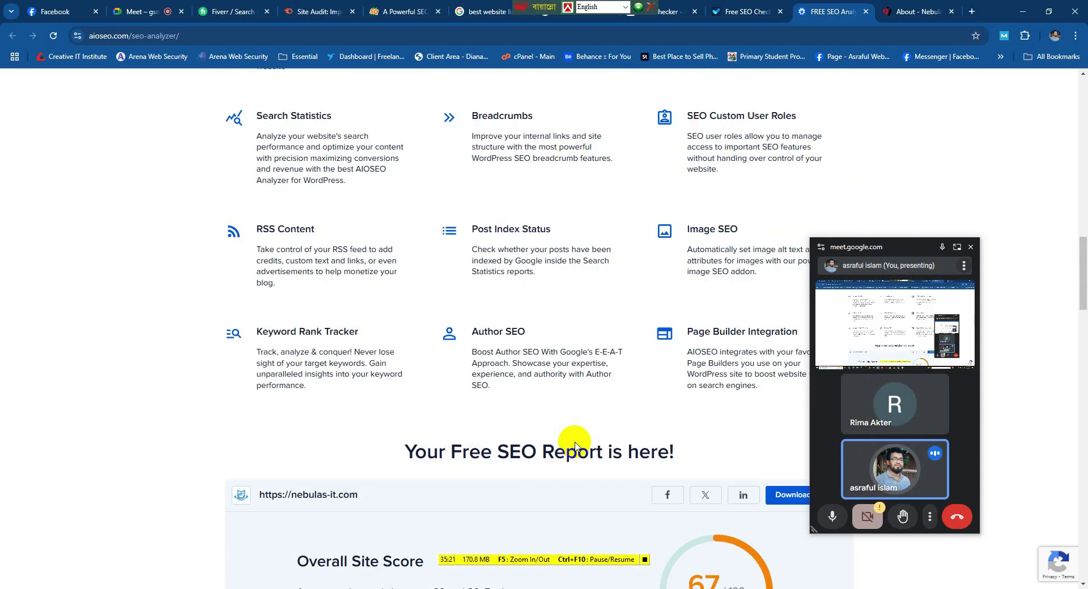
pyautogui.scroll(12, 575, 442)
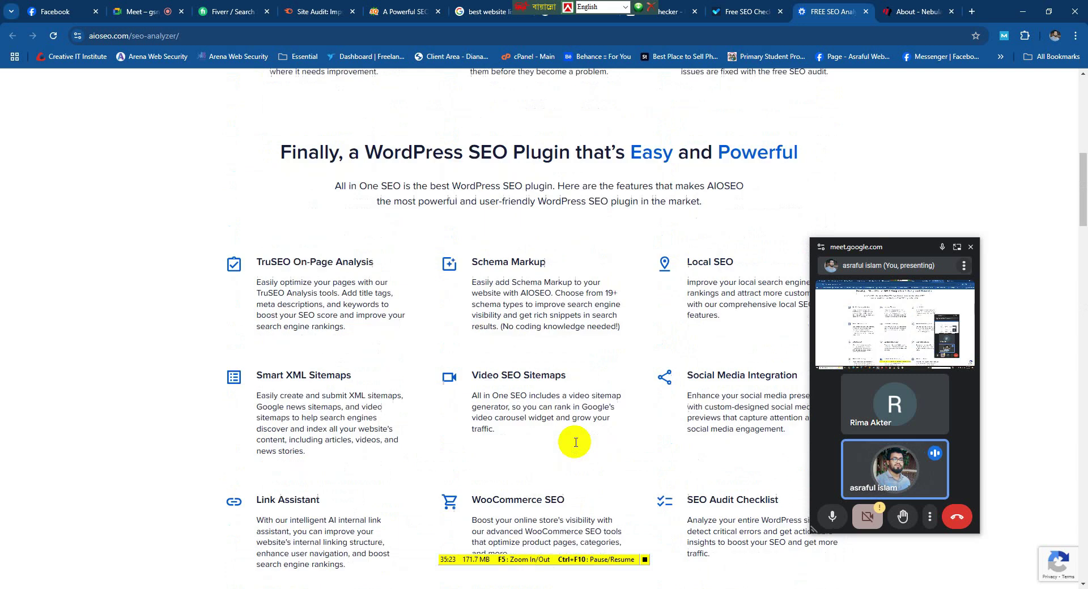
pyautogui.scroll(1, 576, 442)
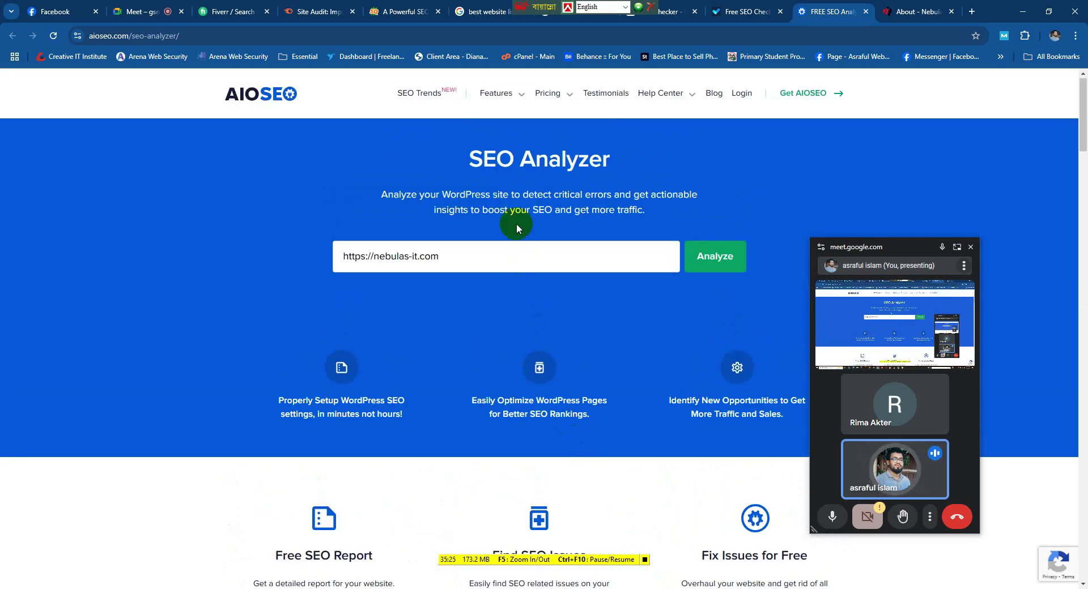